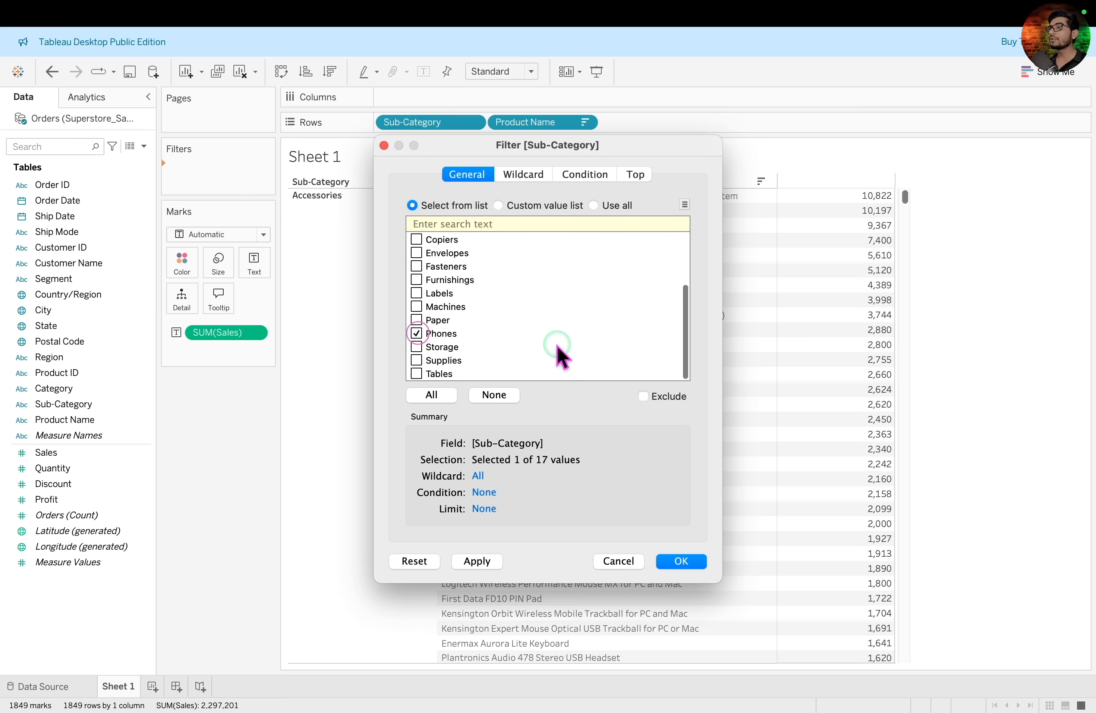
Apply the Sub-Category filter with only Phones selected and look through the filtered product list.
click(680, 561)
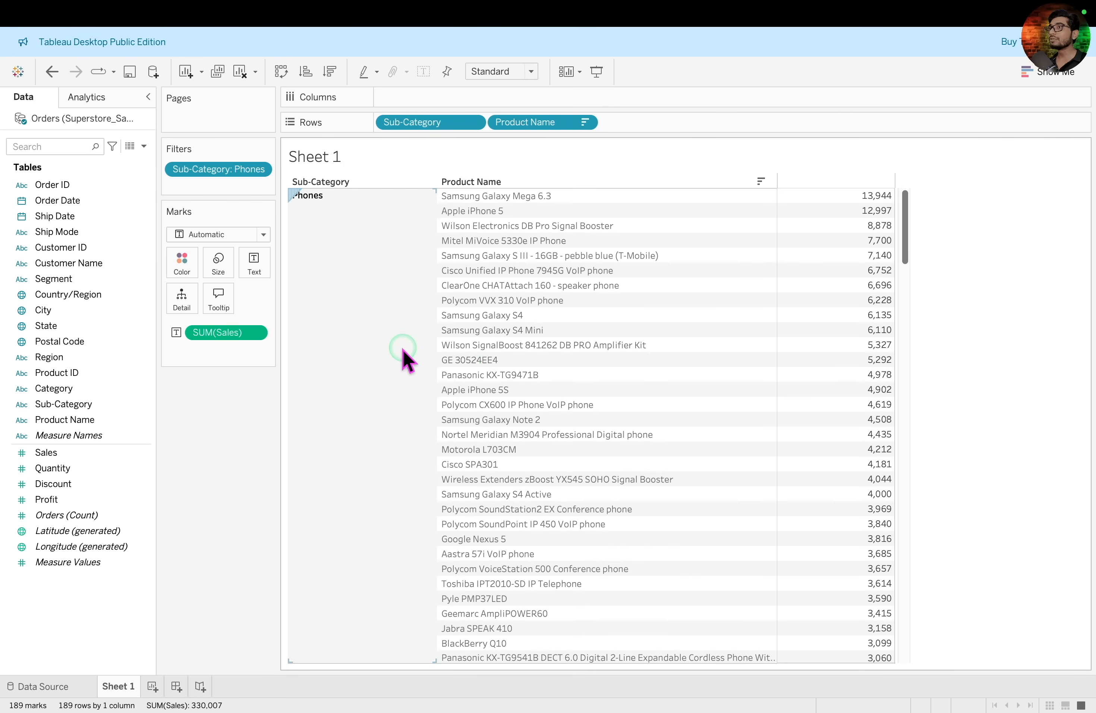
scroll(403, 361, down, 20)
scroll(403, 360, down, 20)
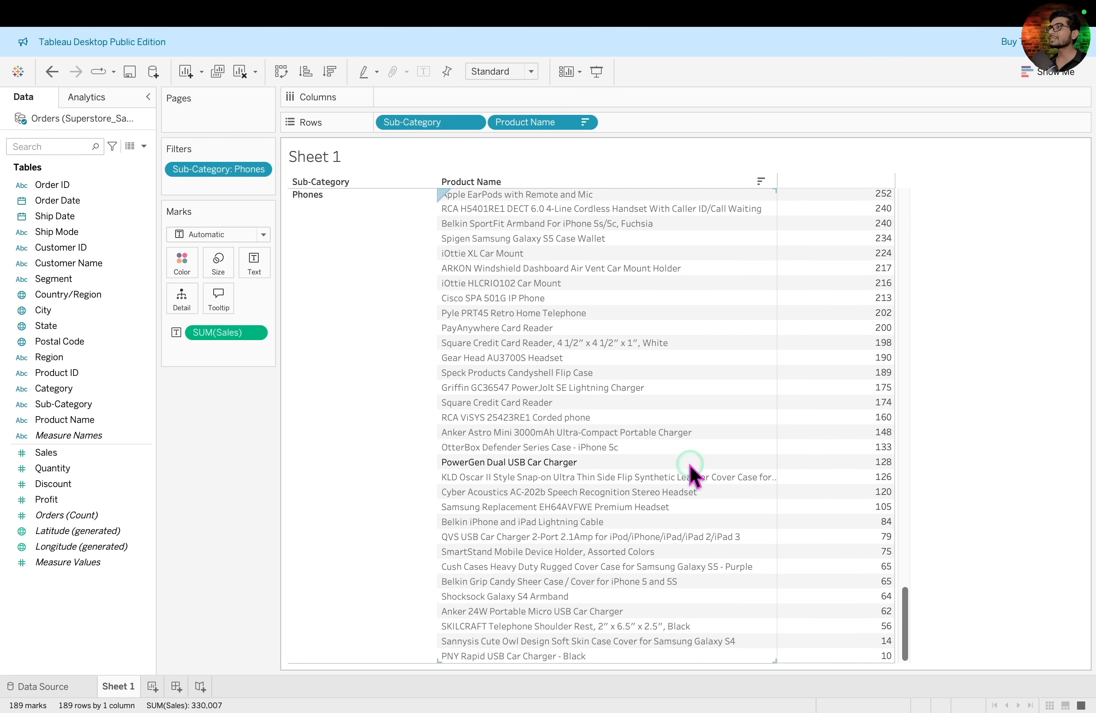
scroll(614, 410, up, 20)
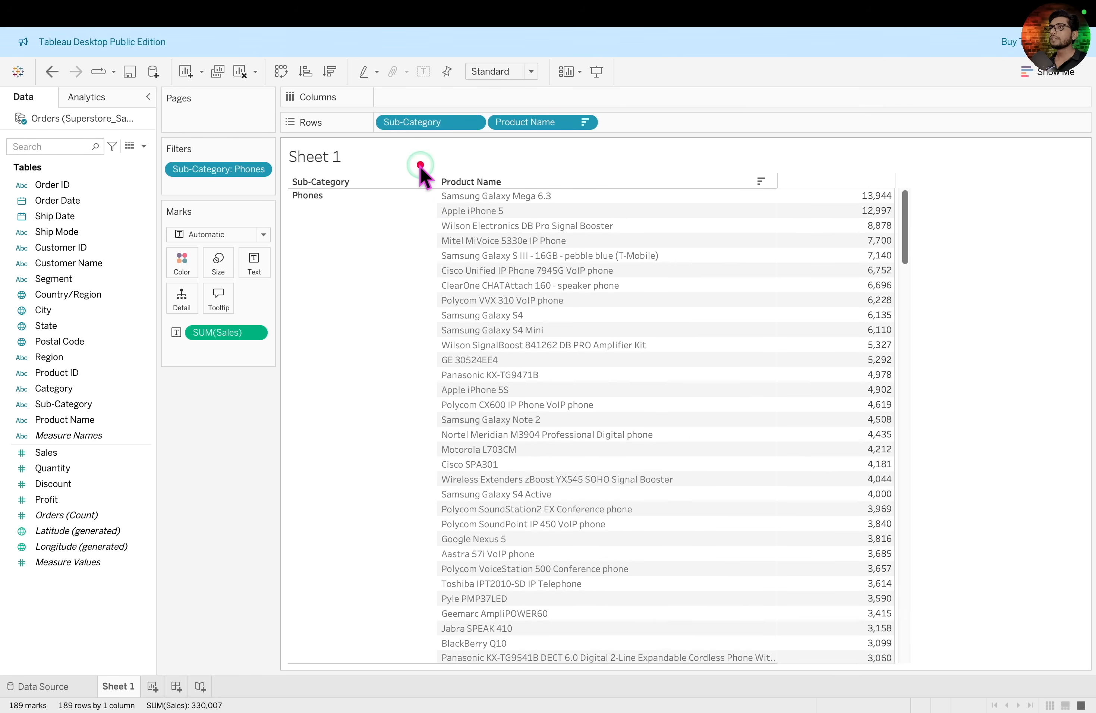
mouse_move(420, 163)
mouse_down()
mouse_move(632, 244)
mouse_move(954, 276)
mouse_move(979, 263)
mouse_up()
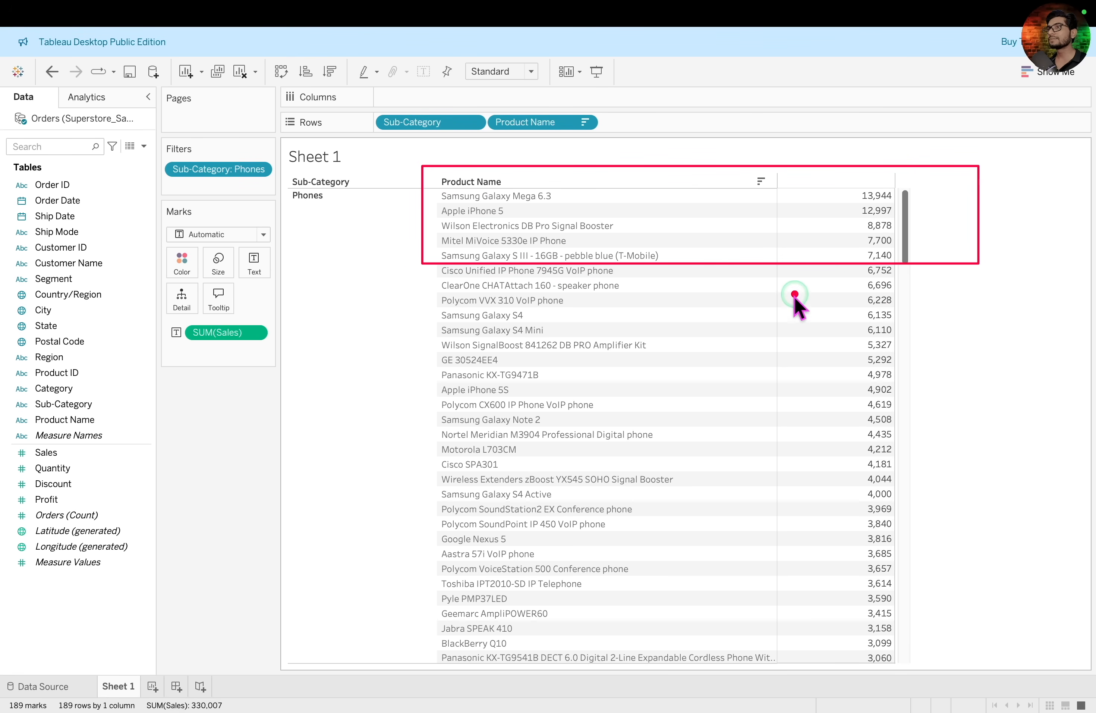
Add Product Name as a filter and base its top limit on a field.
click(64, 419)
drag(67, 420, 230, 190)
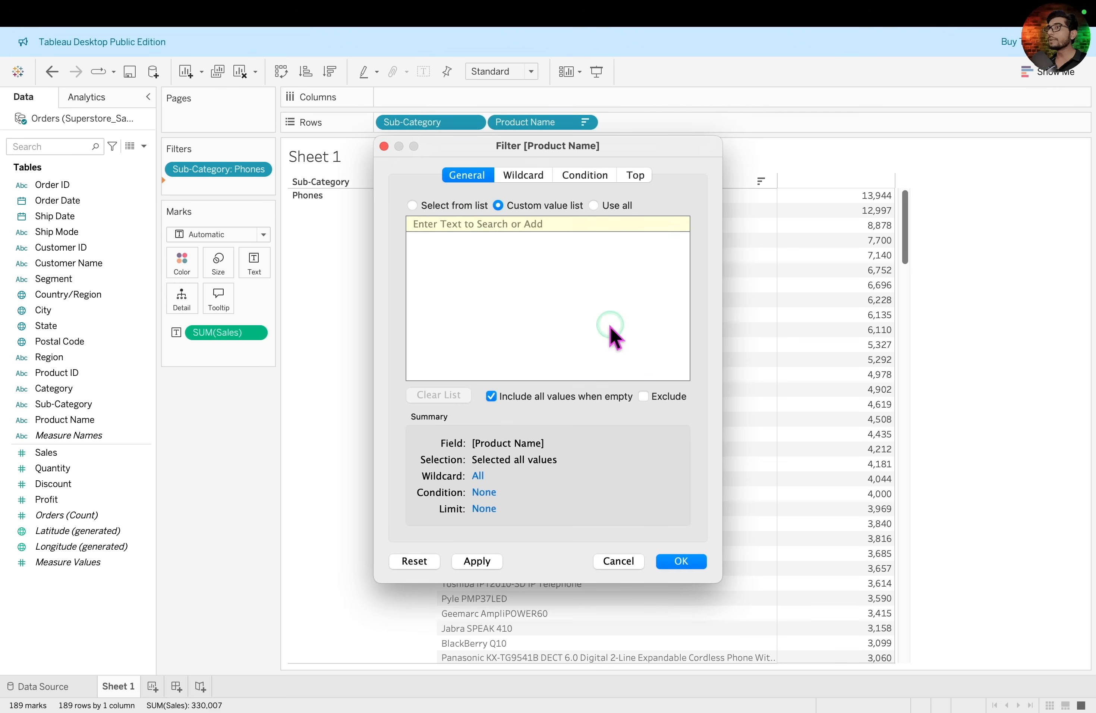
click(493, 214)
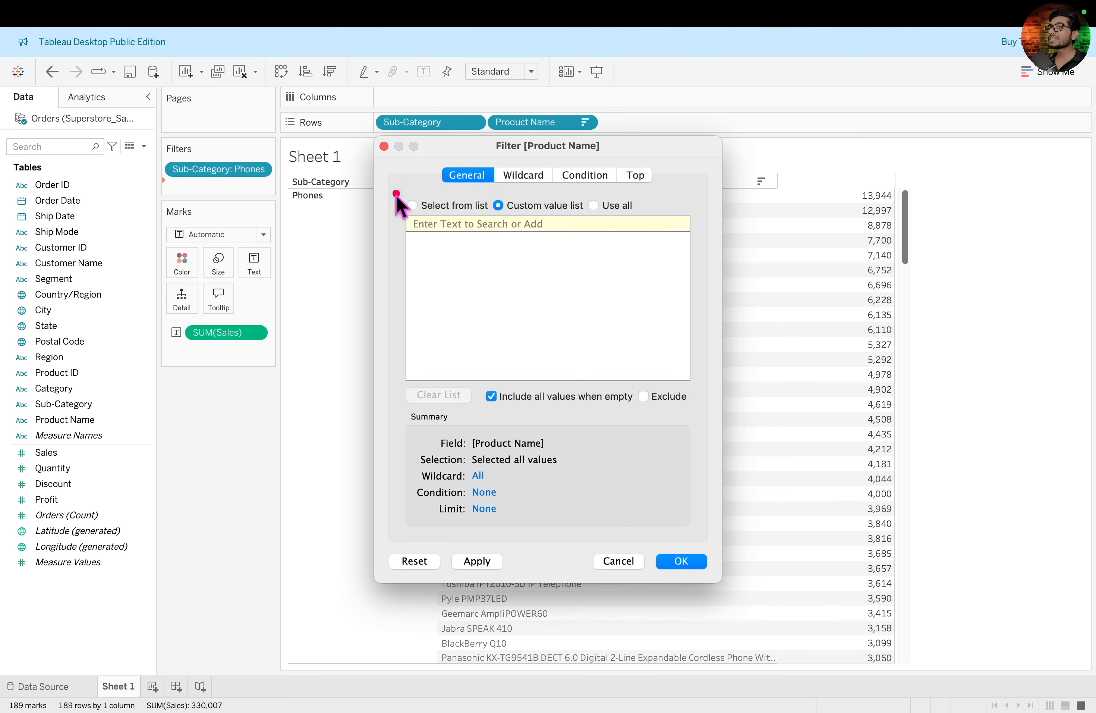
drag(396, 194, 482, 224)
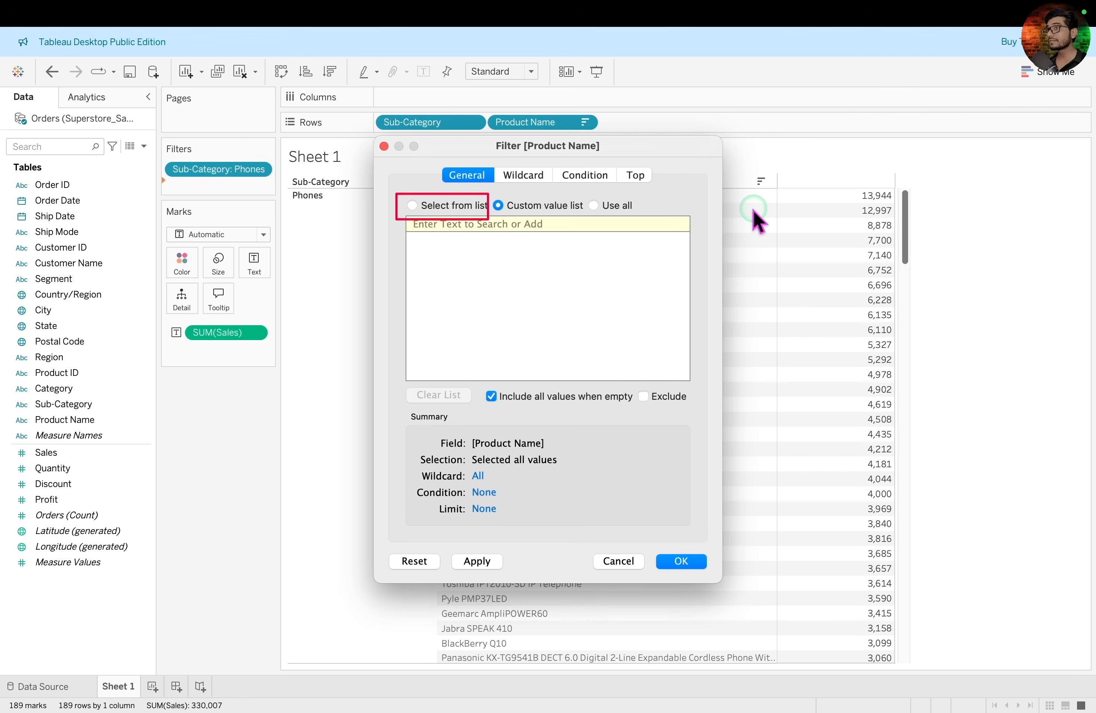
drag(799, 82, 650, 165)
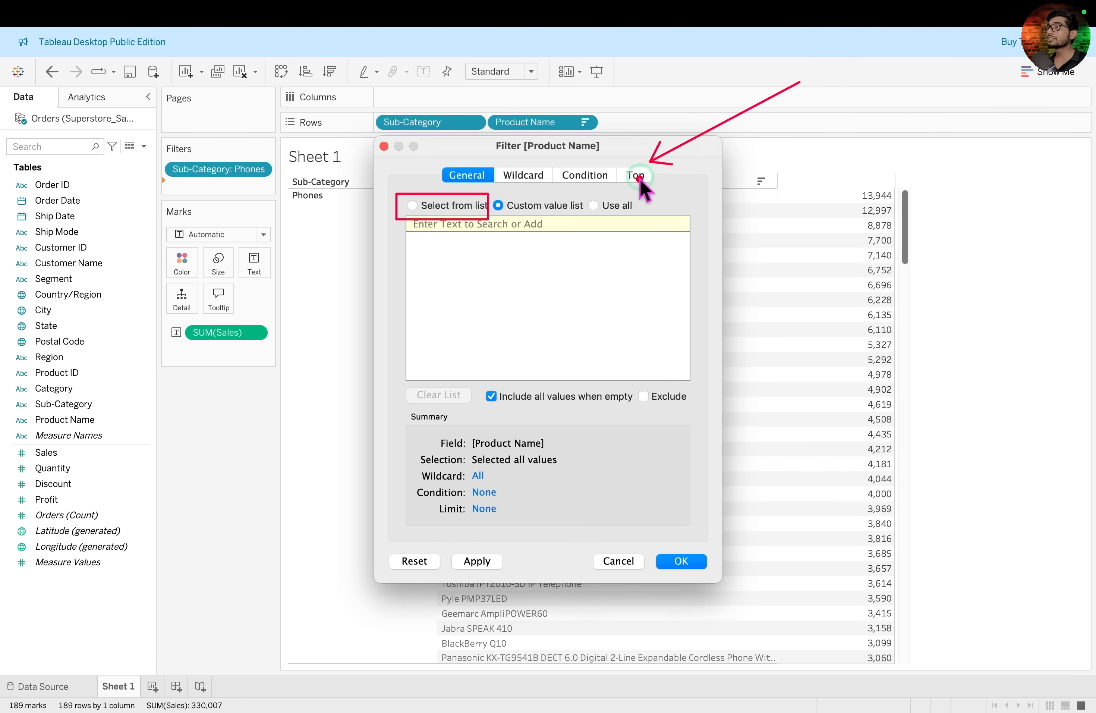
click(639, 175)
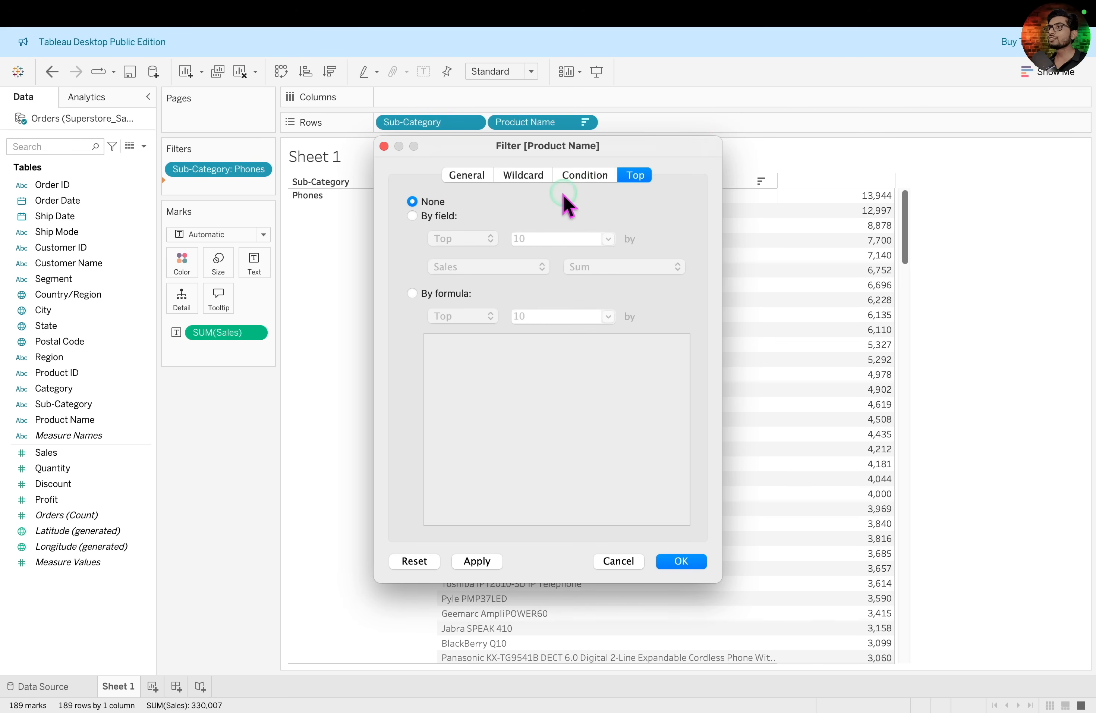
click(434, 219)
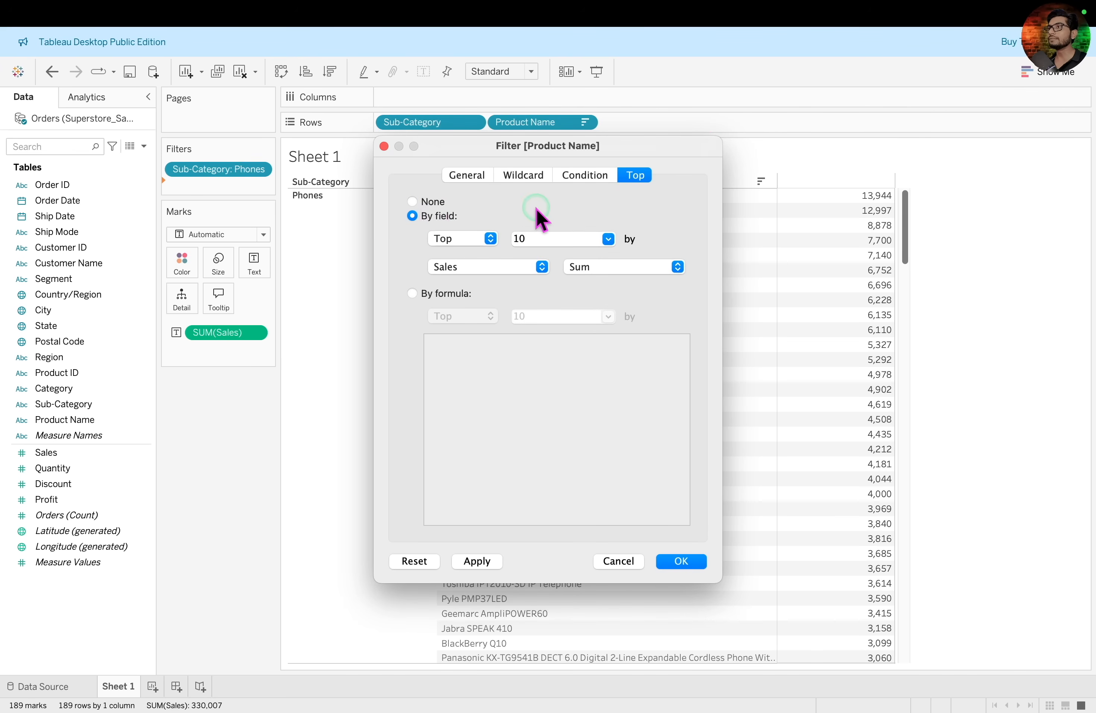
mouse_move(389, 236)
mouse_down()
mouse_move(641, 283)
mouse_move(750, 288)
mouse_up()
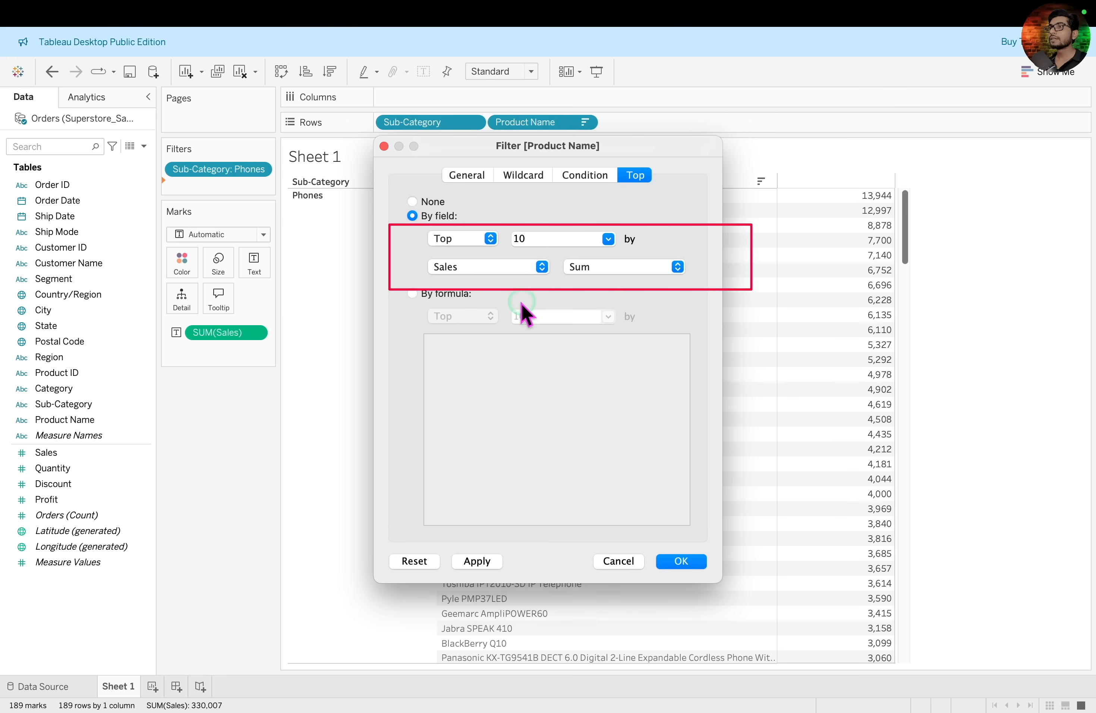
Limit the Product Name filter to the Top 5 by Sum of Sales and apply it.
click(490, 239)
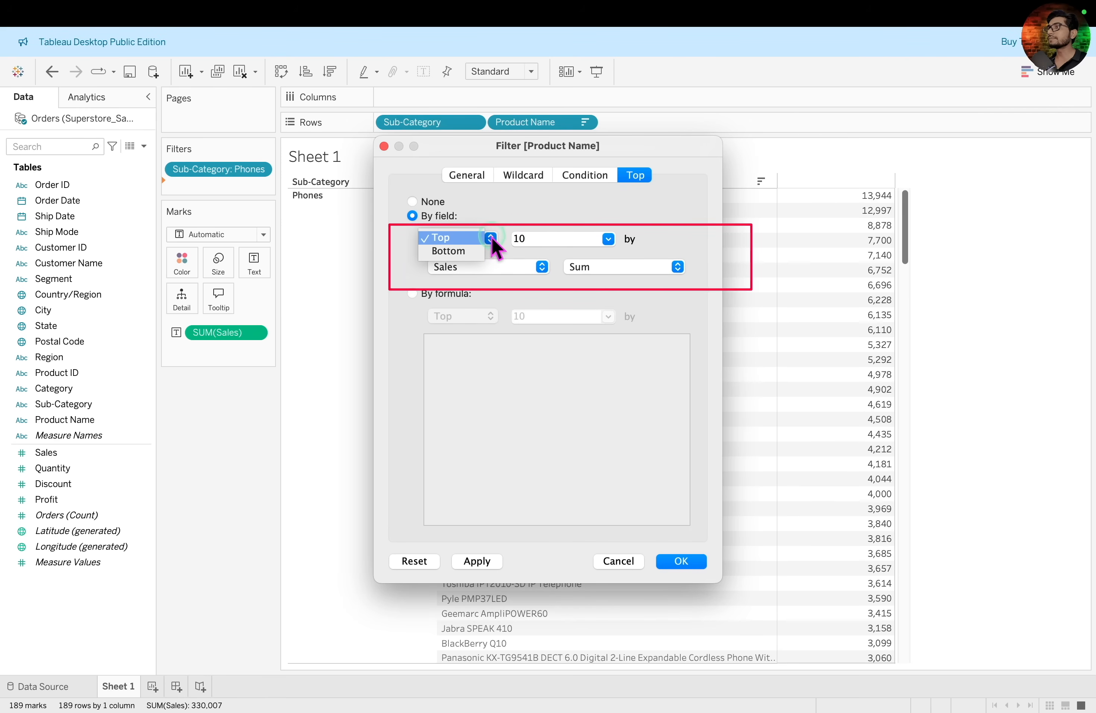
click(469, 238)
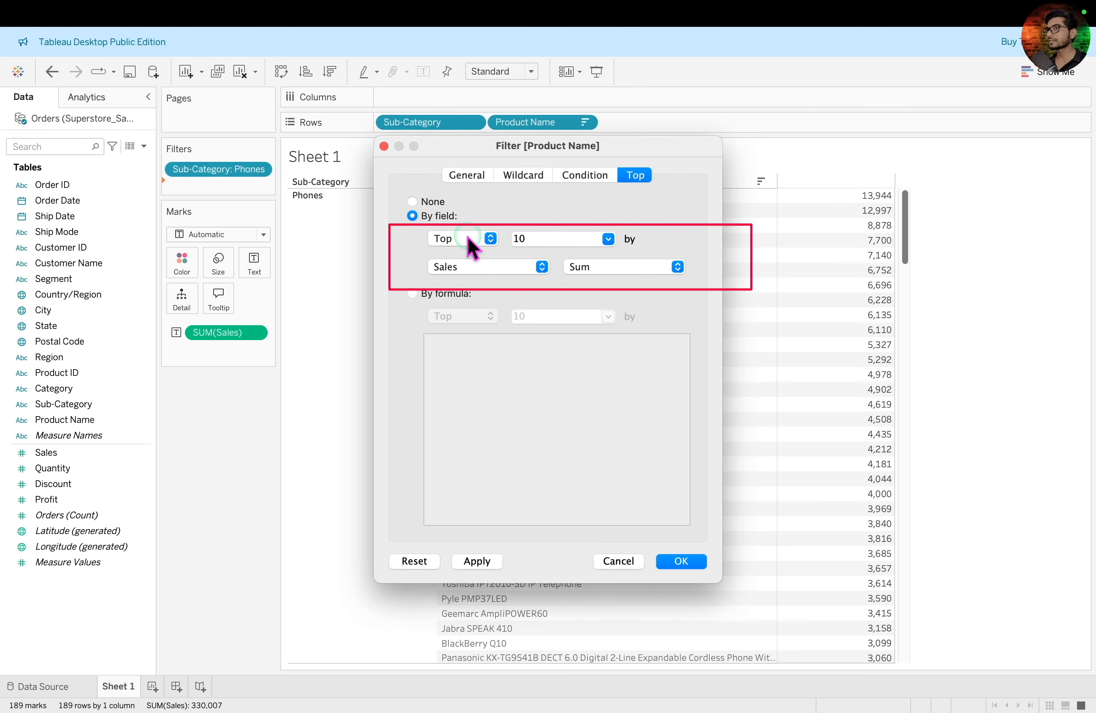
click(584, 238)
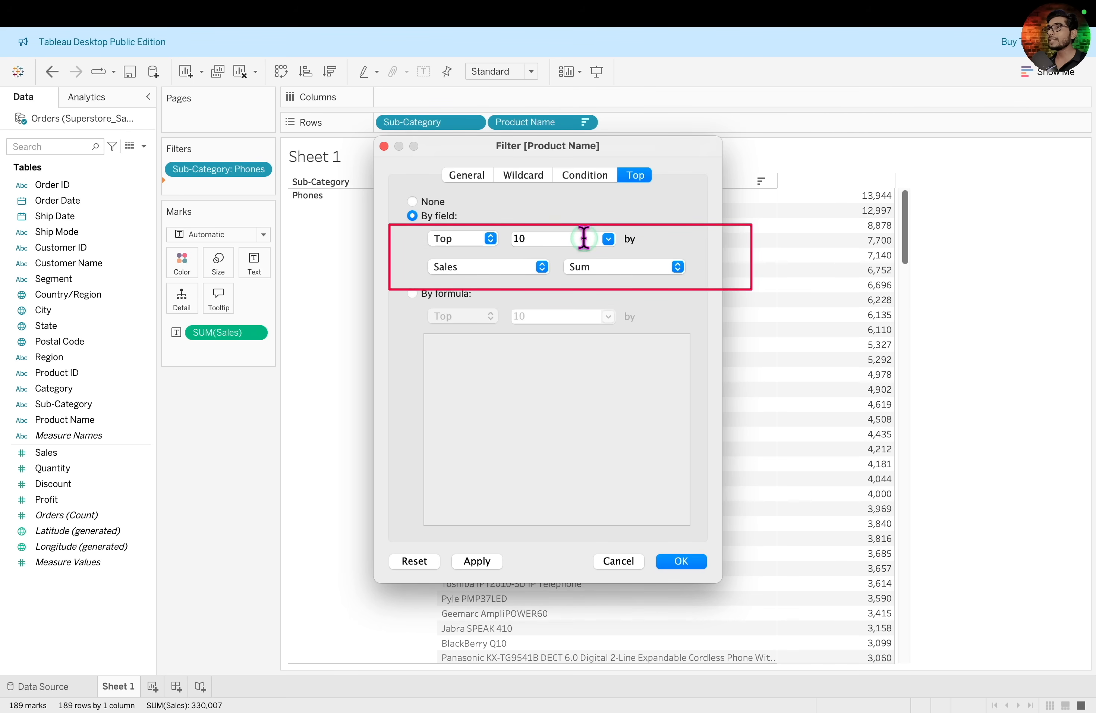
key(BackSpace)
text(5)
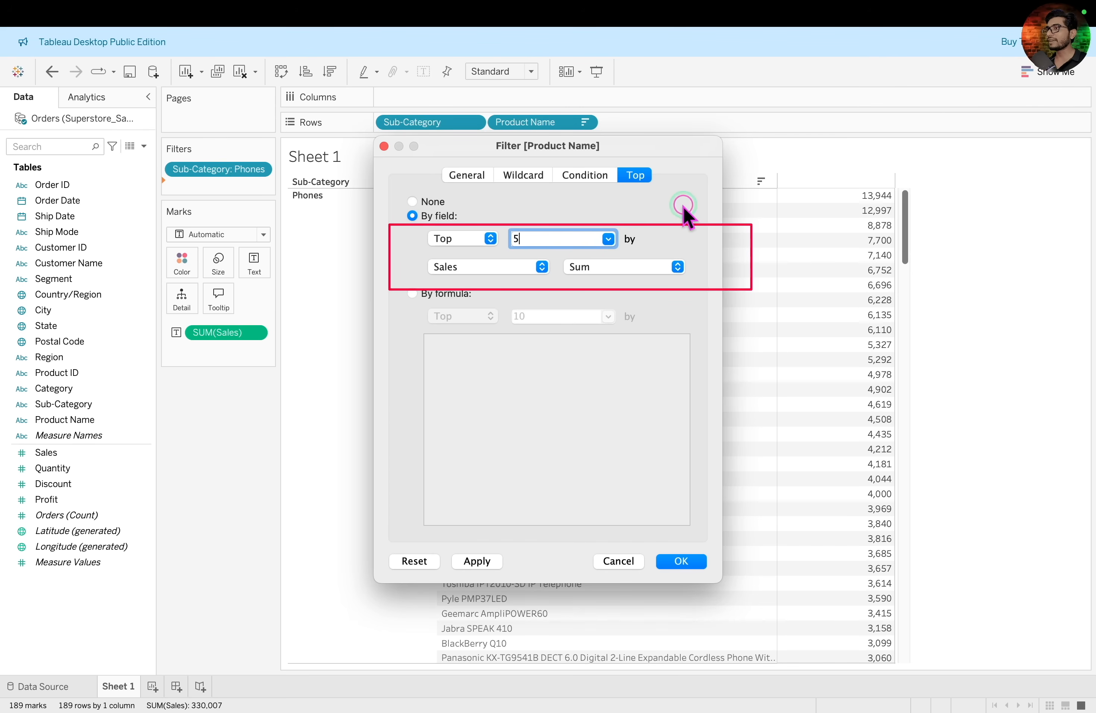
click(537, 266)
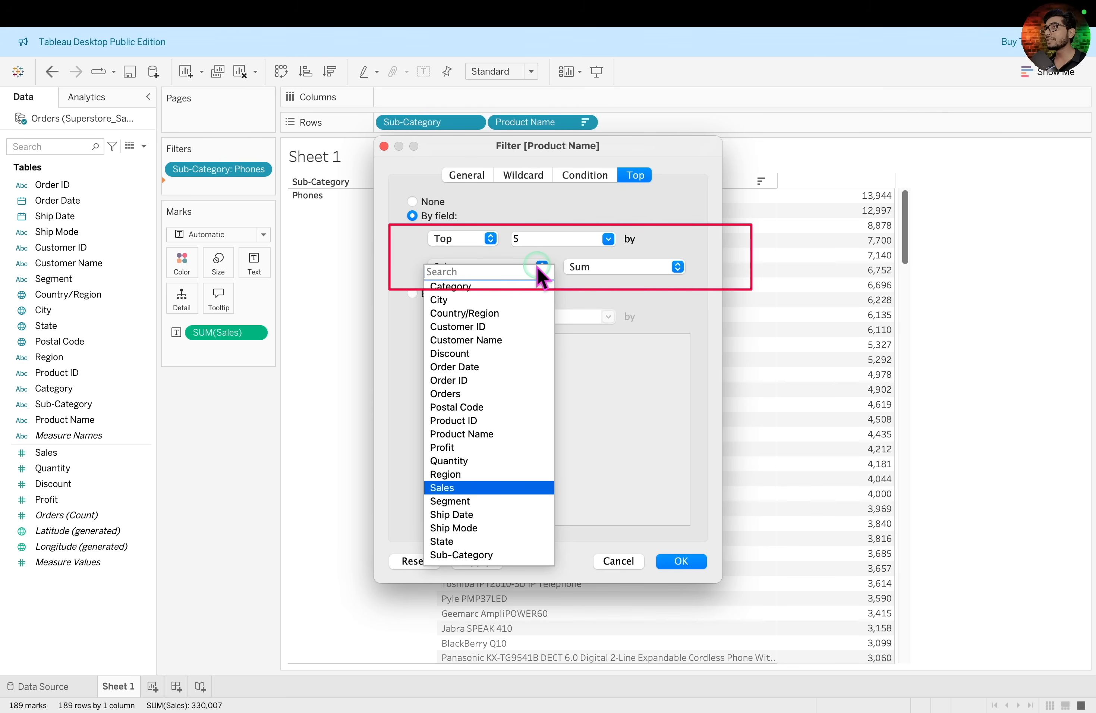
click(510, 487)
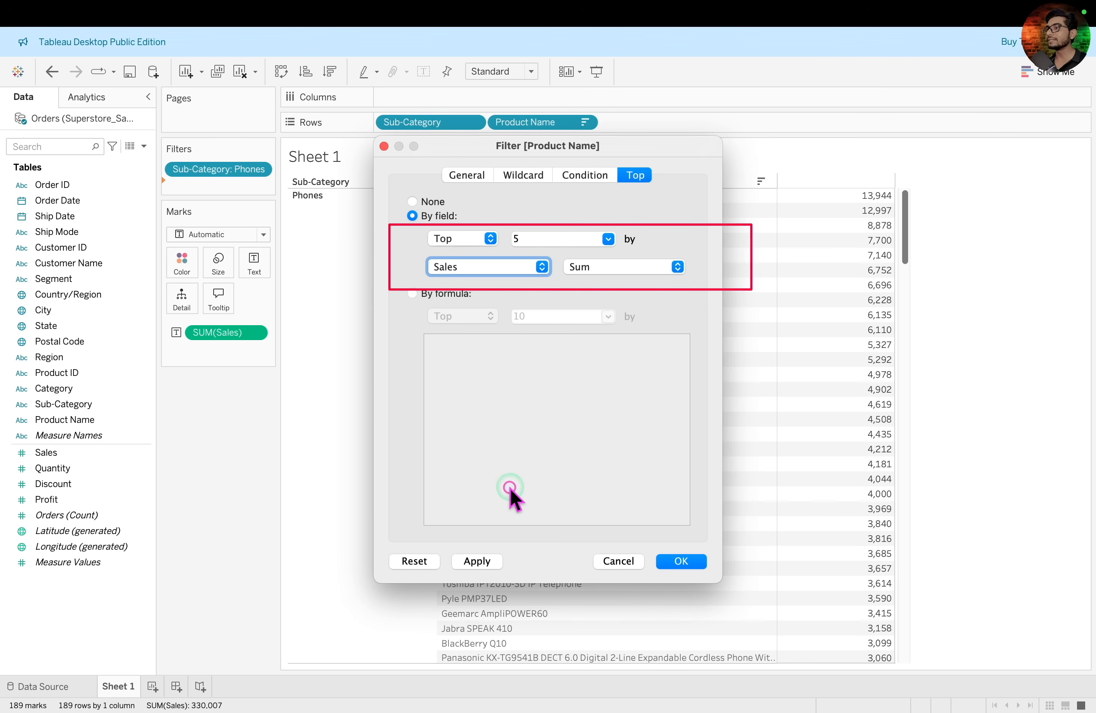
click(677, 267)
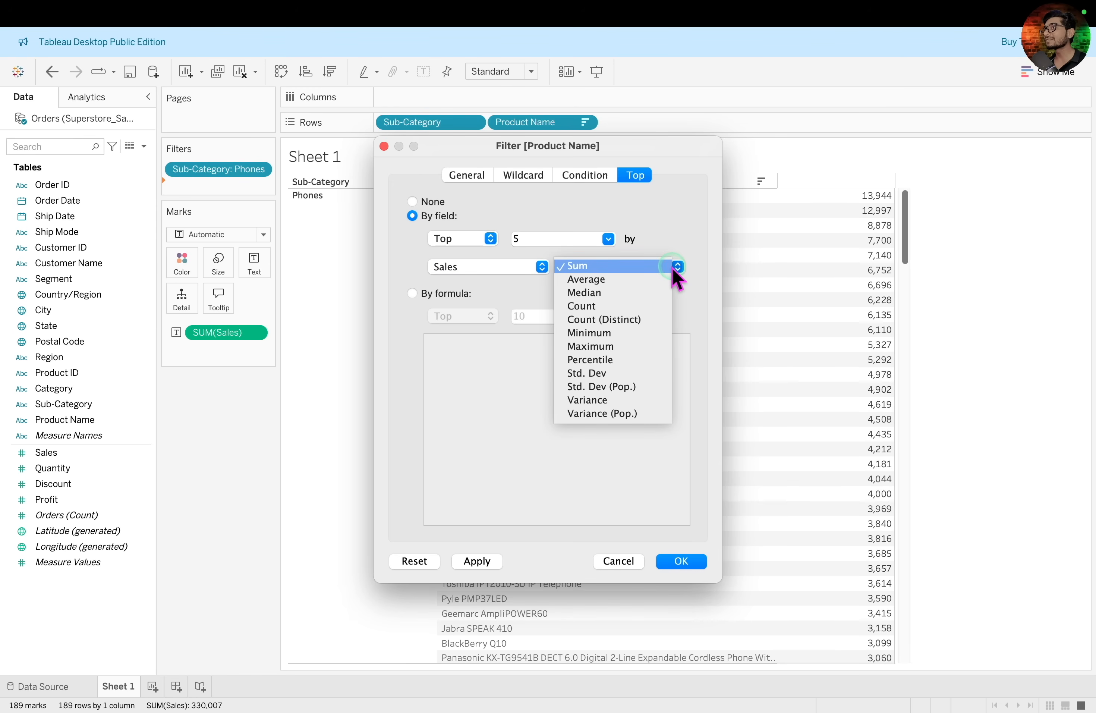
click(672, 270)
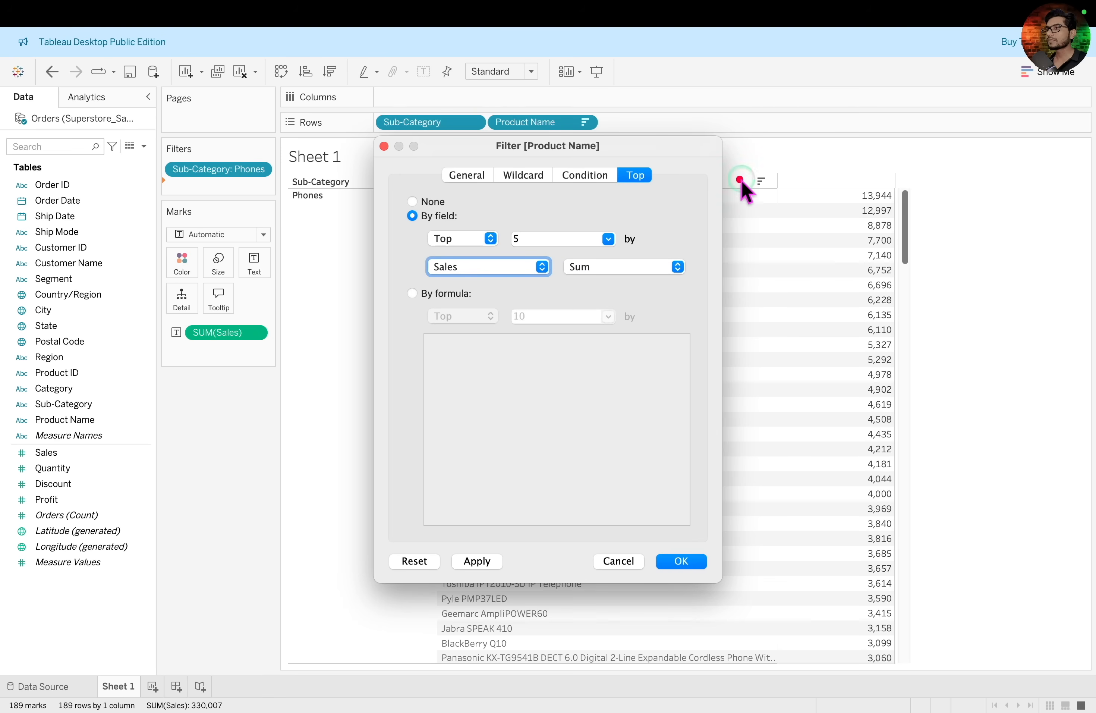
mouse_move(825, 122)
mouse_down()
mouse_move(666, 215)
mouse_move(613, 226)
mouse_up()
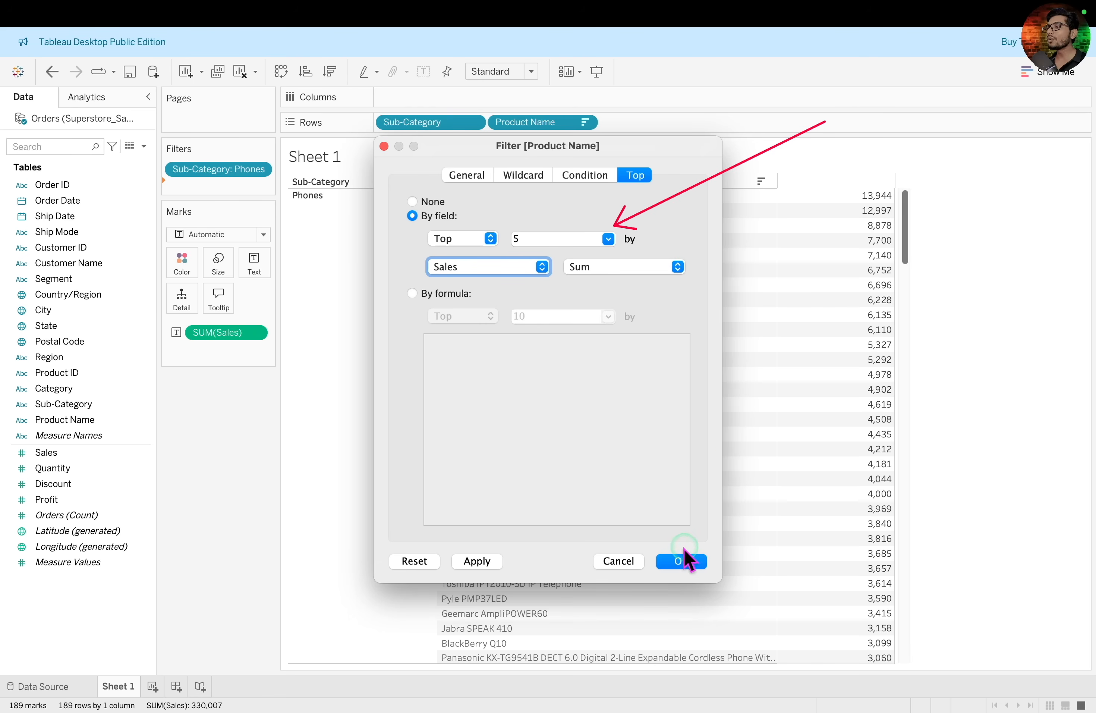
click(682, 559)
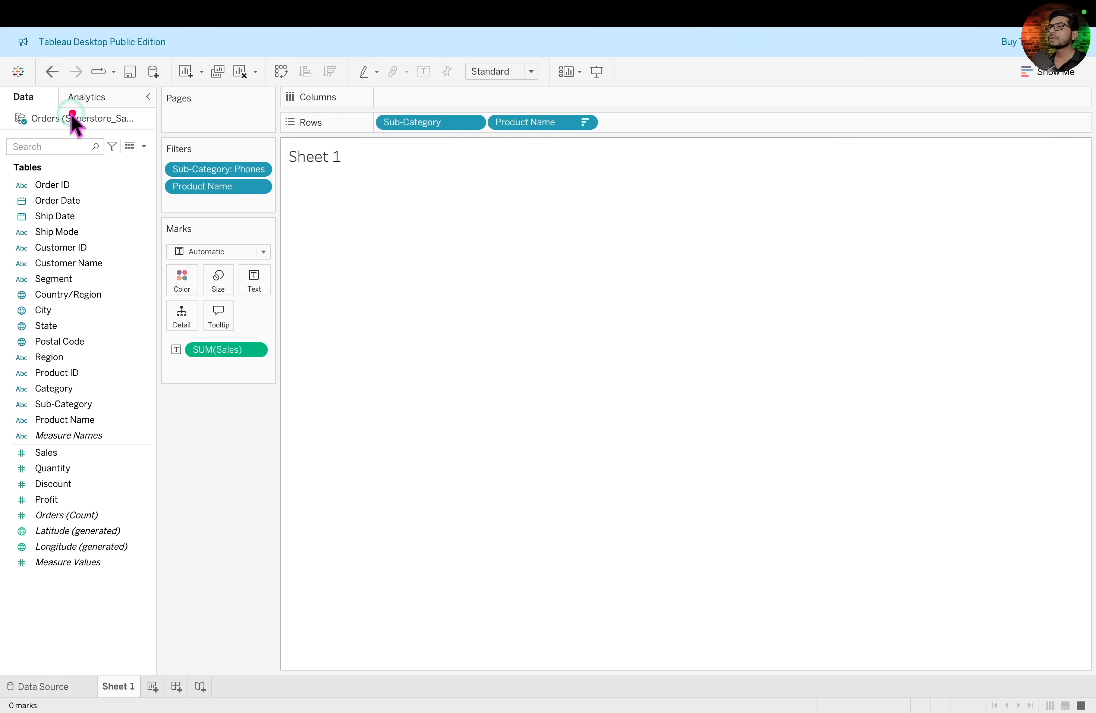
Remove the Product Name filter to check the sheet with only the Phones filter, and undo the removal.
drag(57, 111, 159, 180)
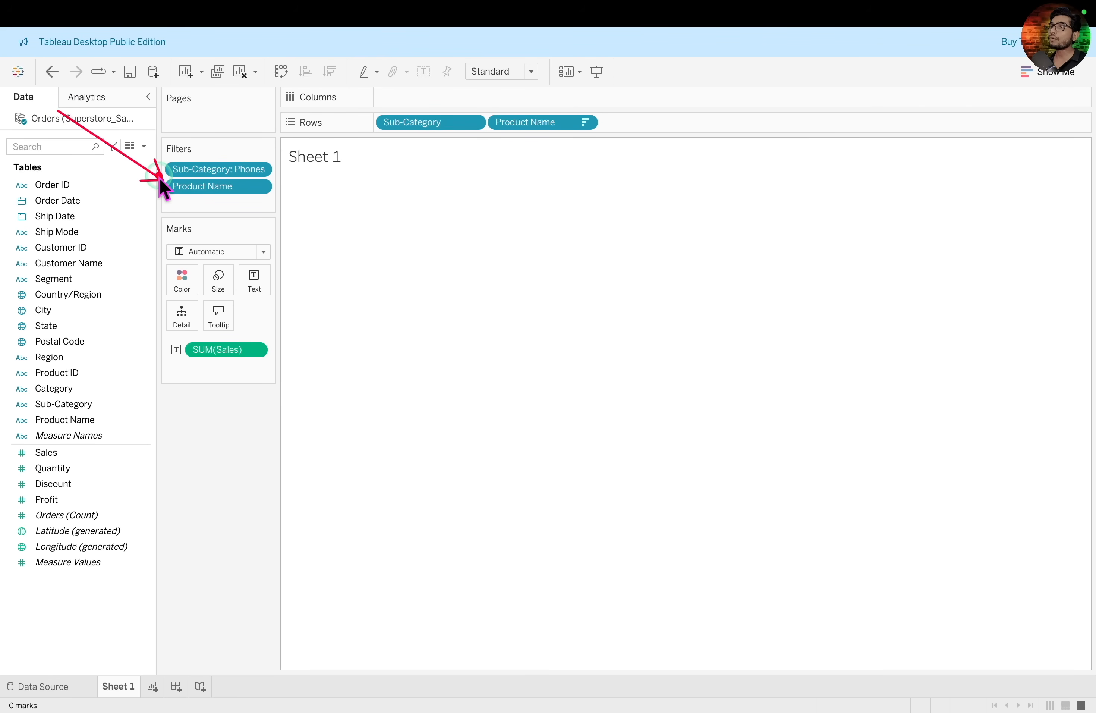
click(217, 191)
drag(219, 194, 221, 477)
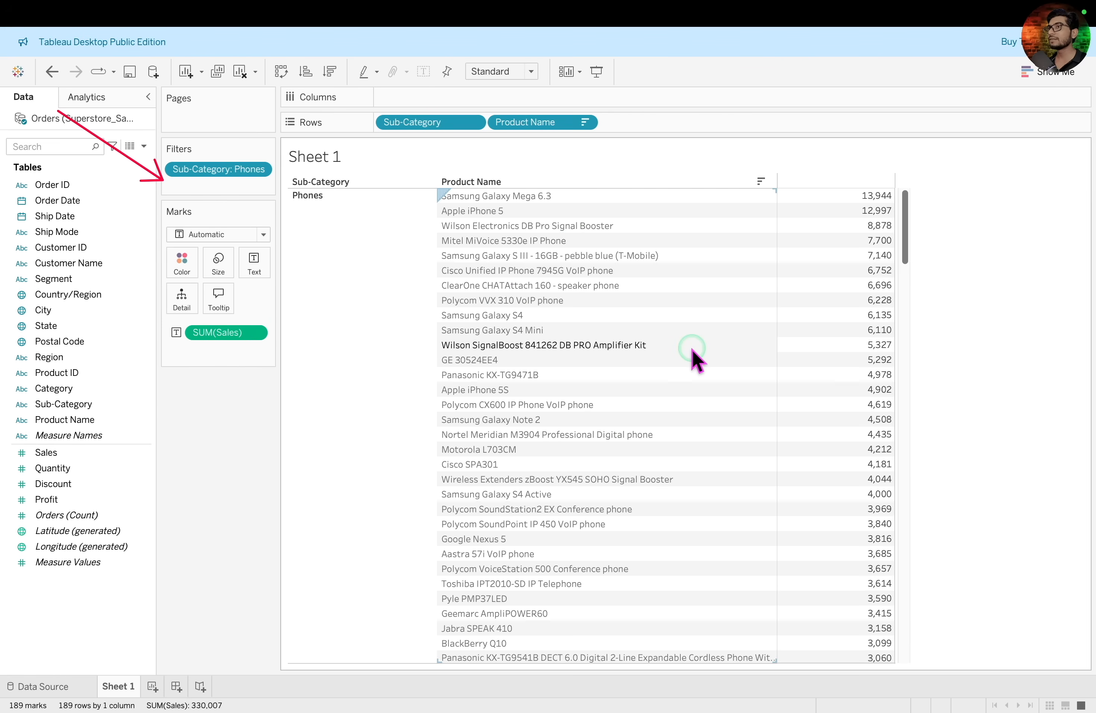
key(ctrl+z)
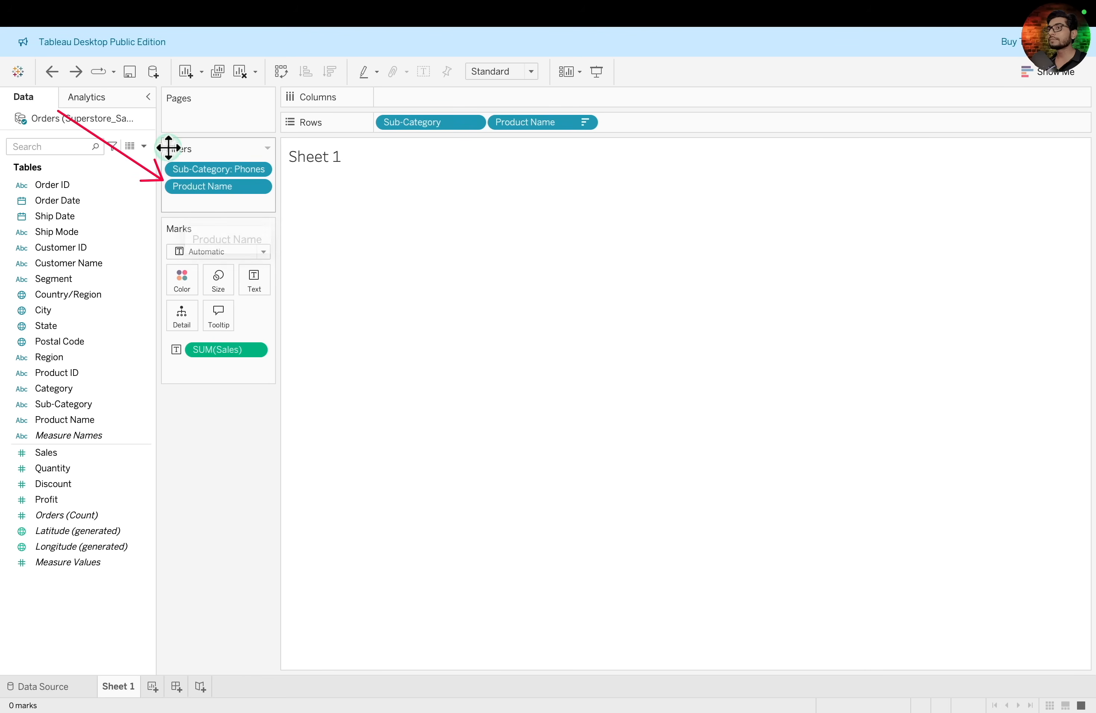
Remove the Sub-Category filter to examine the products kept by the Product Name filter alone, and restore it.
drag(399, 59, 254, 163)
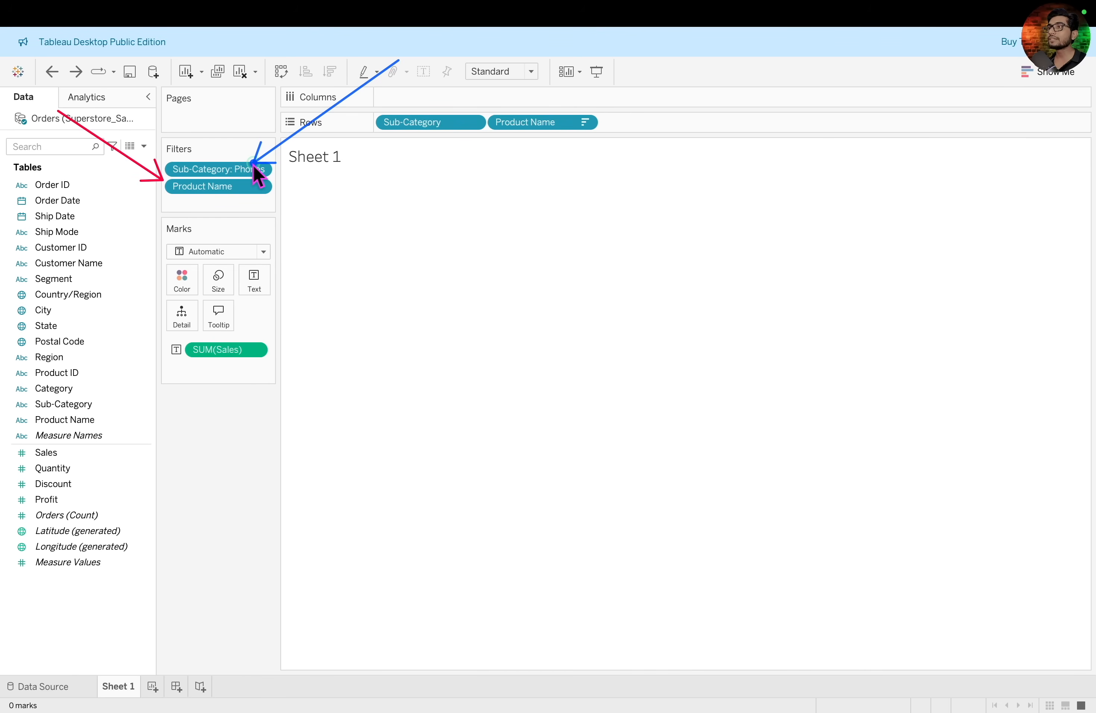
click(335, 91)
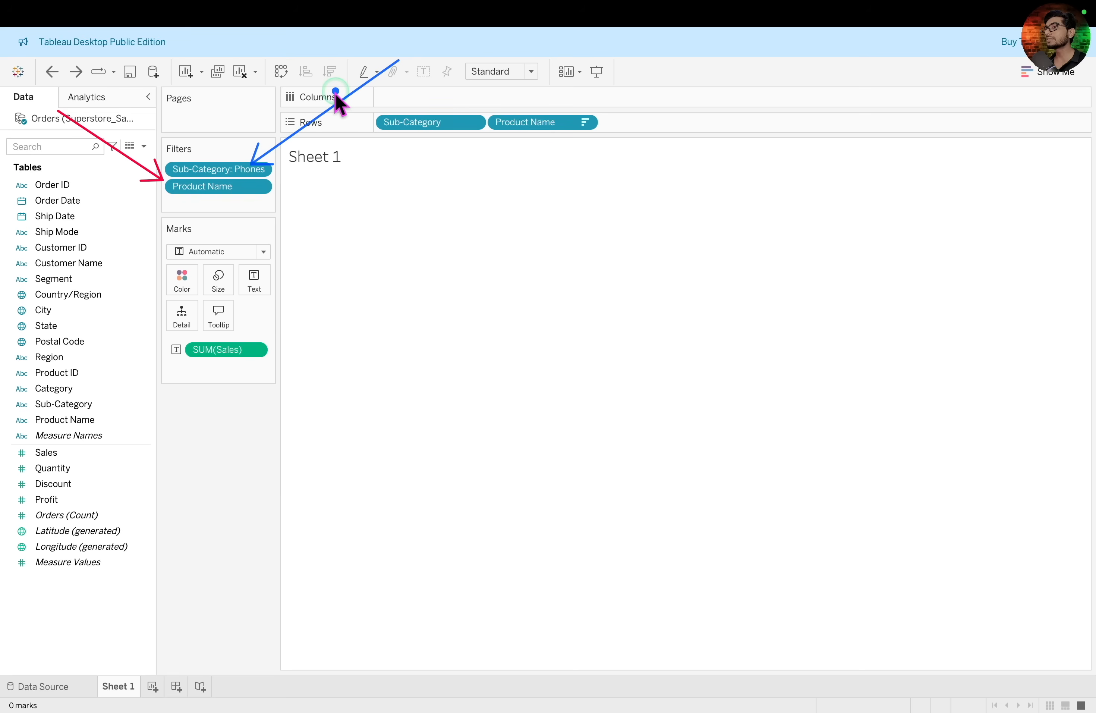
drag(221, 167, 223, 447)
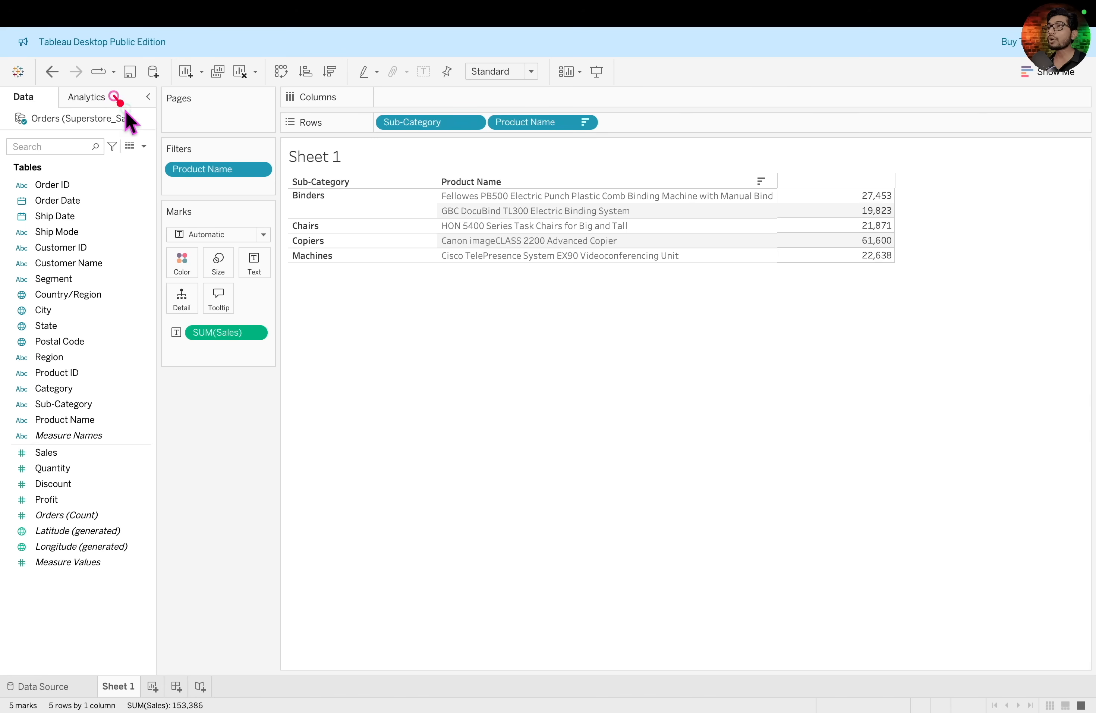
drag(115, 96, 174, 160)
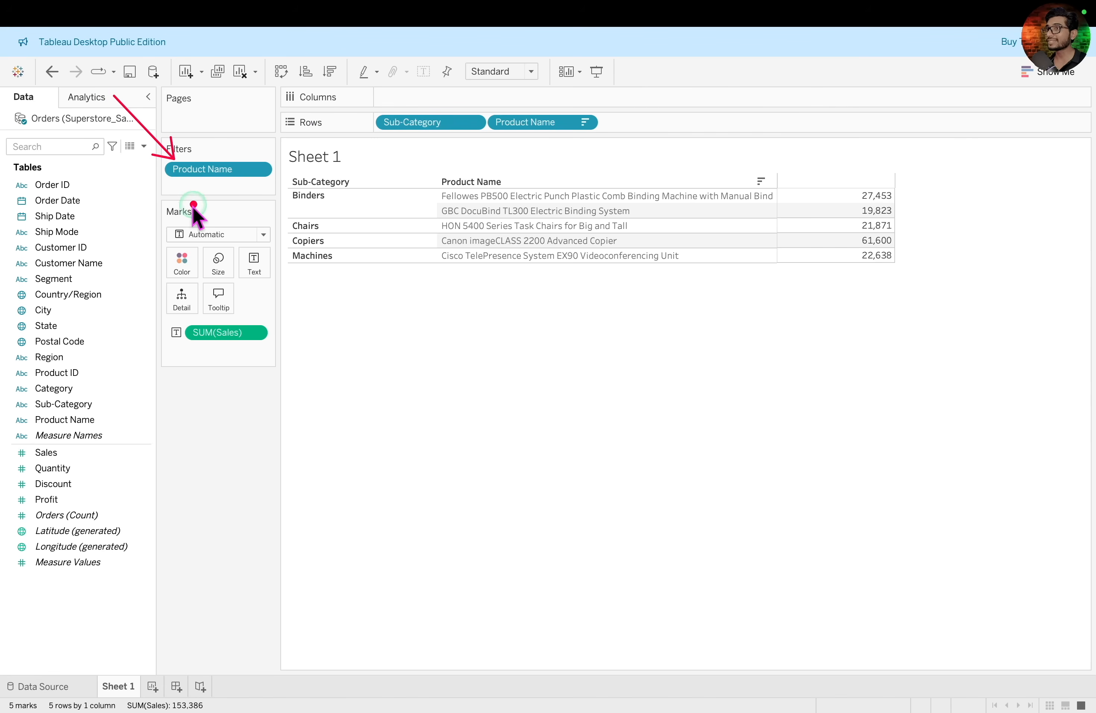
mouse_move(282, 142)
mouse_down()
mouse_move(455, 237)
mouse_move(911, 275)
mouse_up()
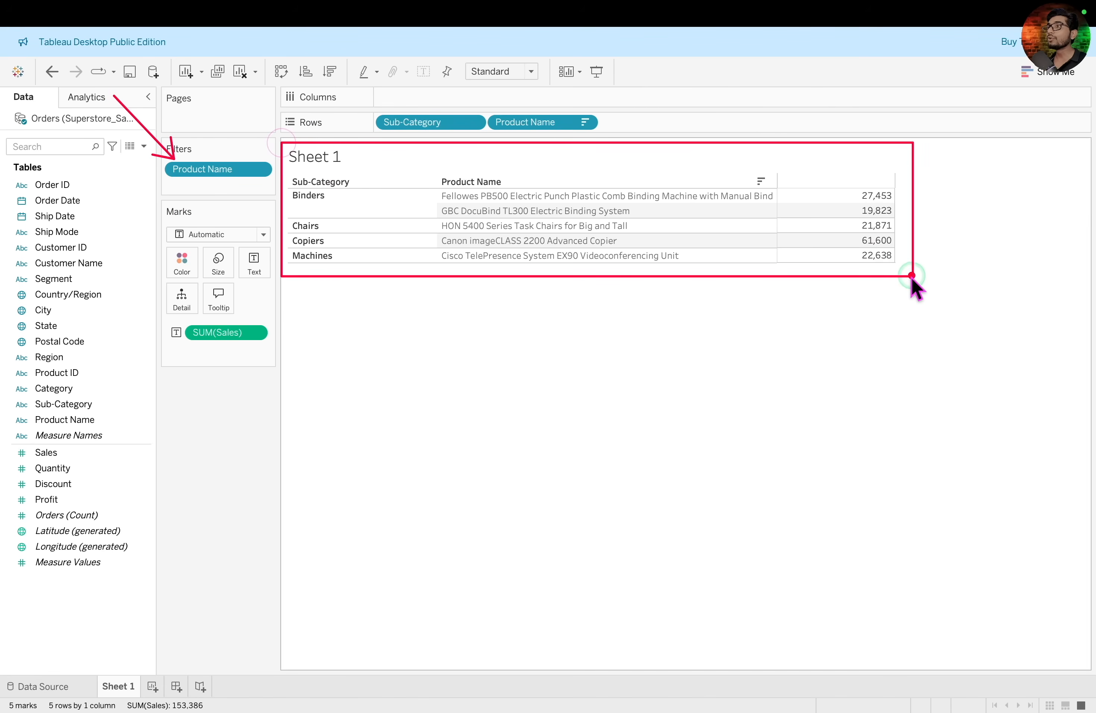
mouse_move(274, 128)
mouse_down()
mouse_move(375, 268)
mouse_move(382, 308)
mouse_move(383, 296)
mouse_up()
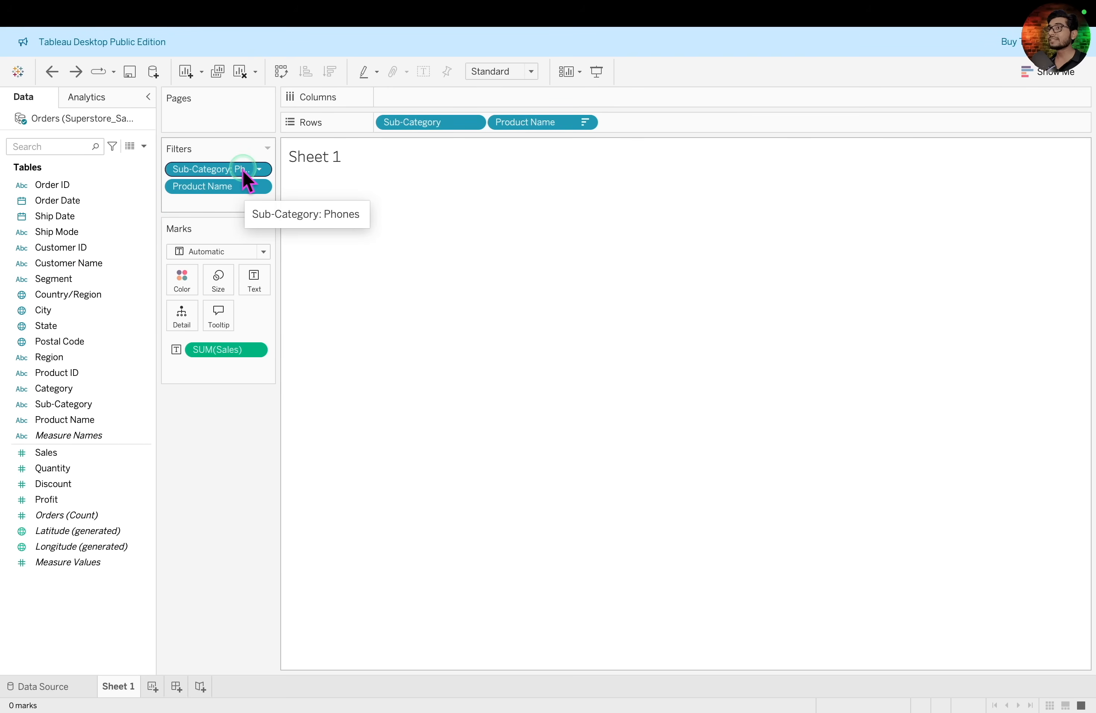
Remove the Sub-Category: Phones filter again and examine which sub-categories the top 5 products belong to.
drag(243, 169, 242, 471)
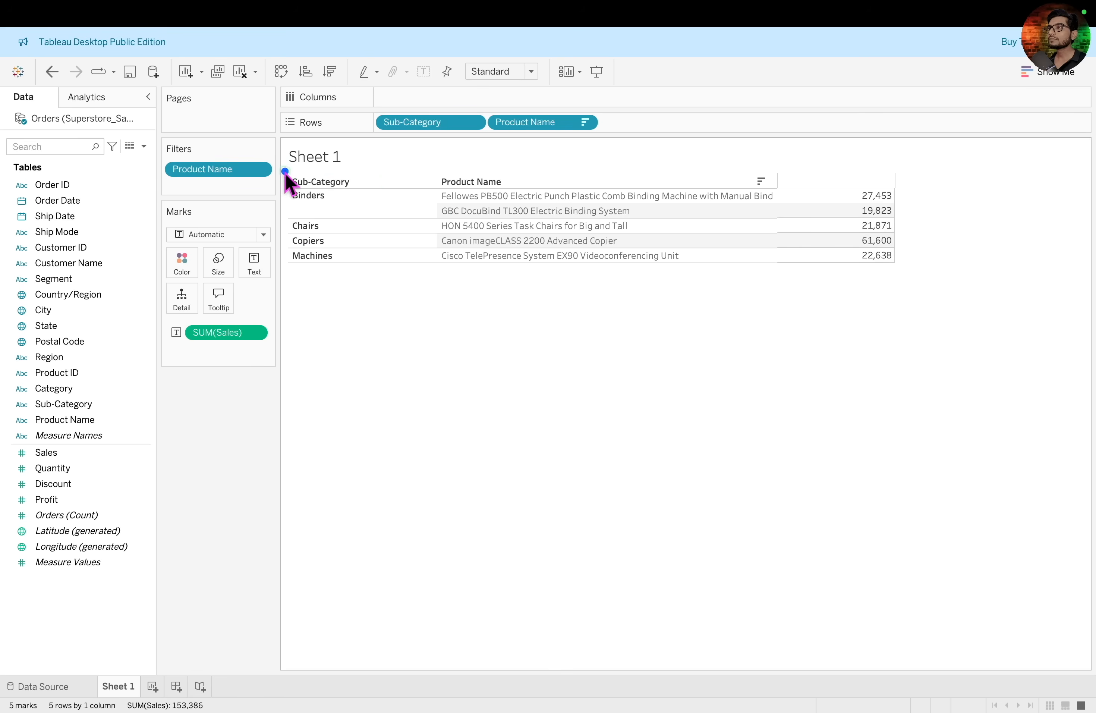
drag(284, 171, 379, 280)
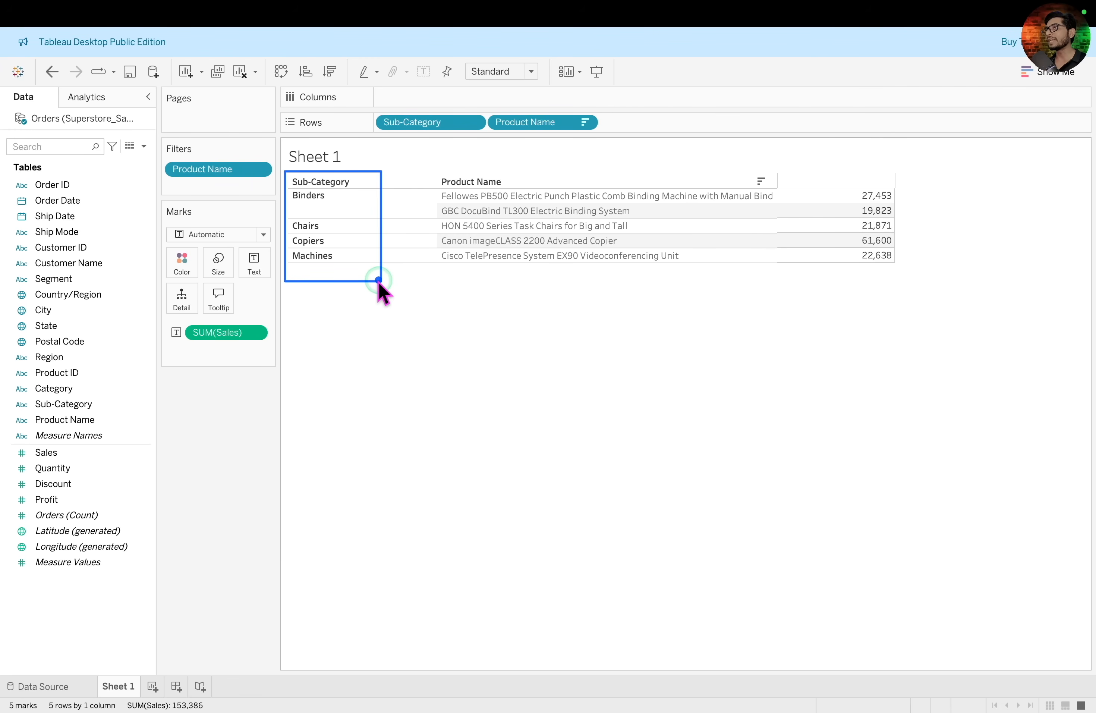
key(Escape)
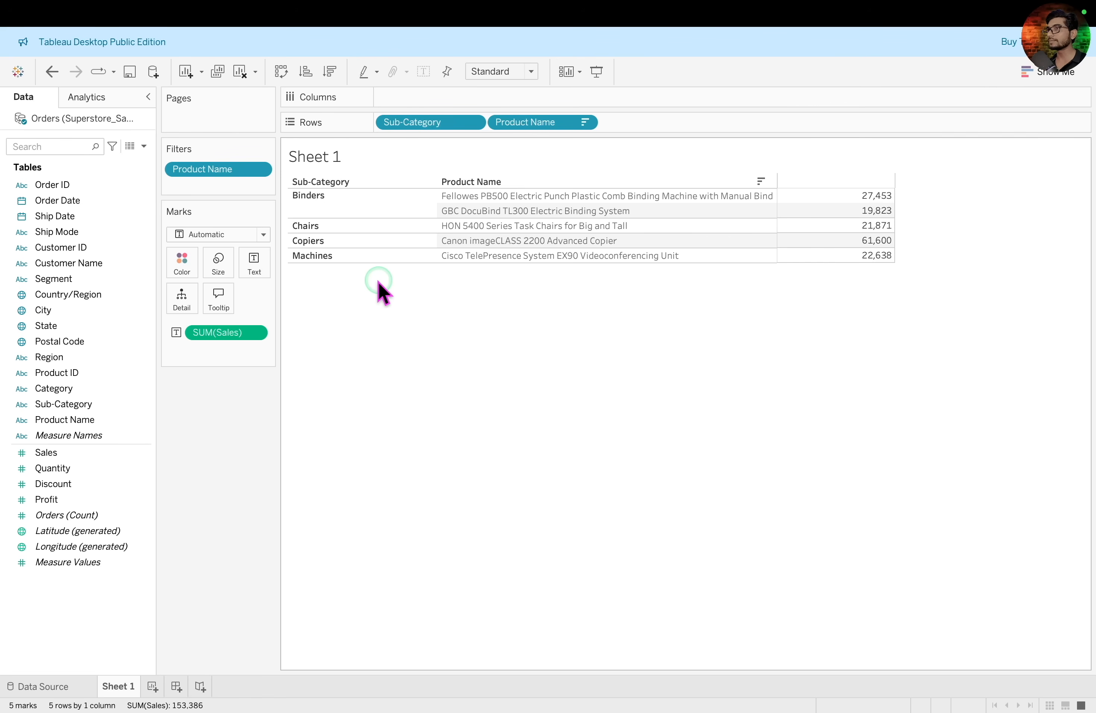
drag(148, 141, 294, 194)
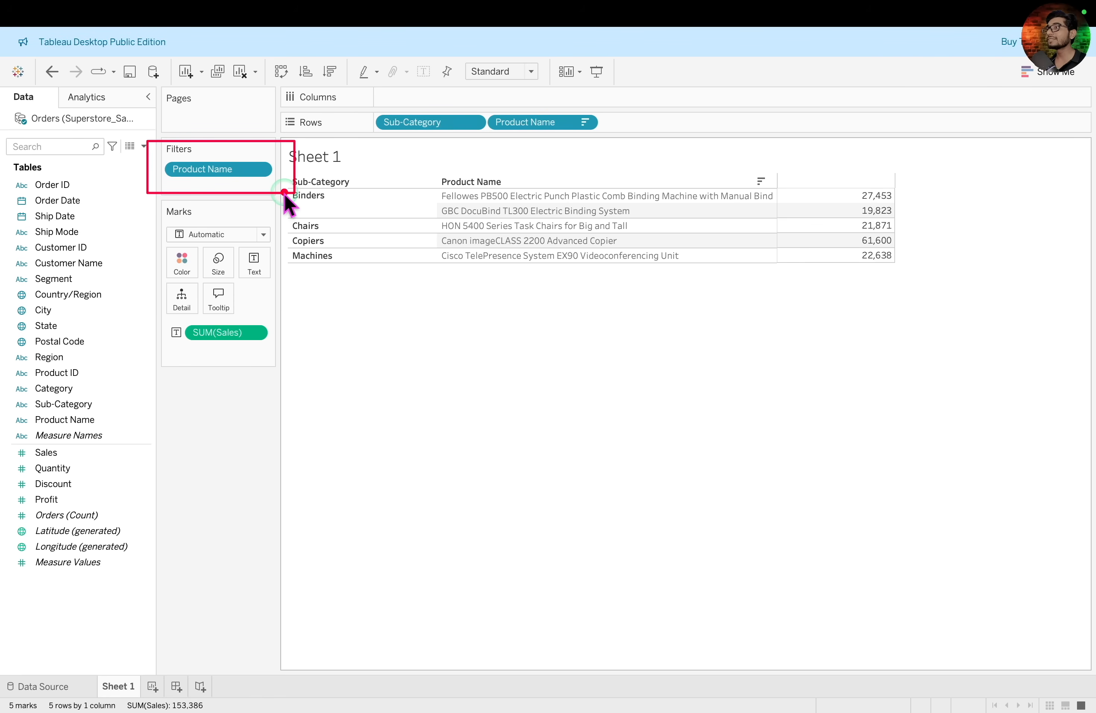
key(Escape)
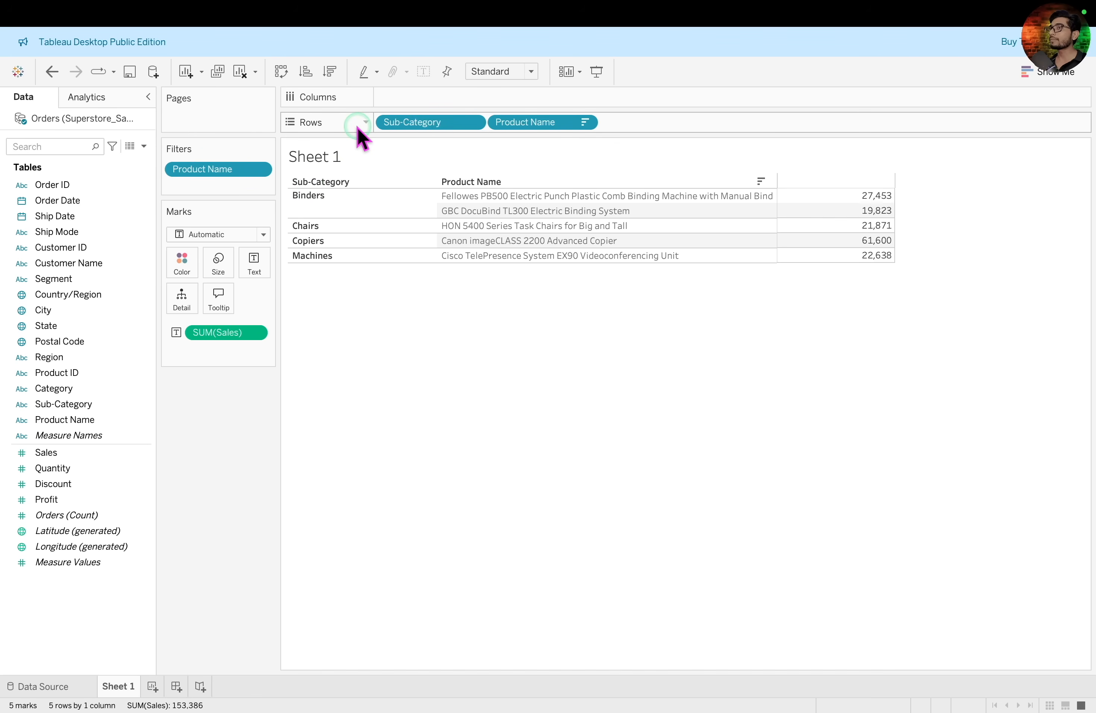
Undo the removal of the Sub-Category: Phones filter.
key(super+z)
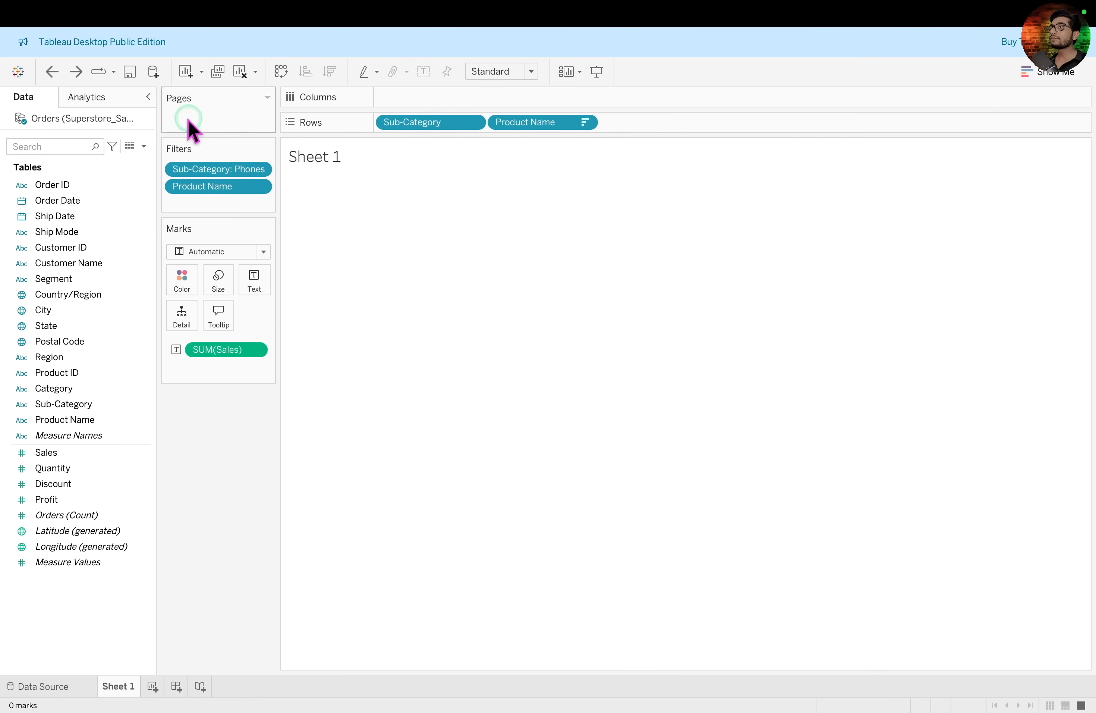
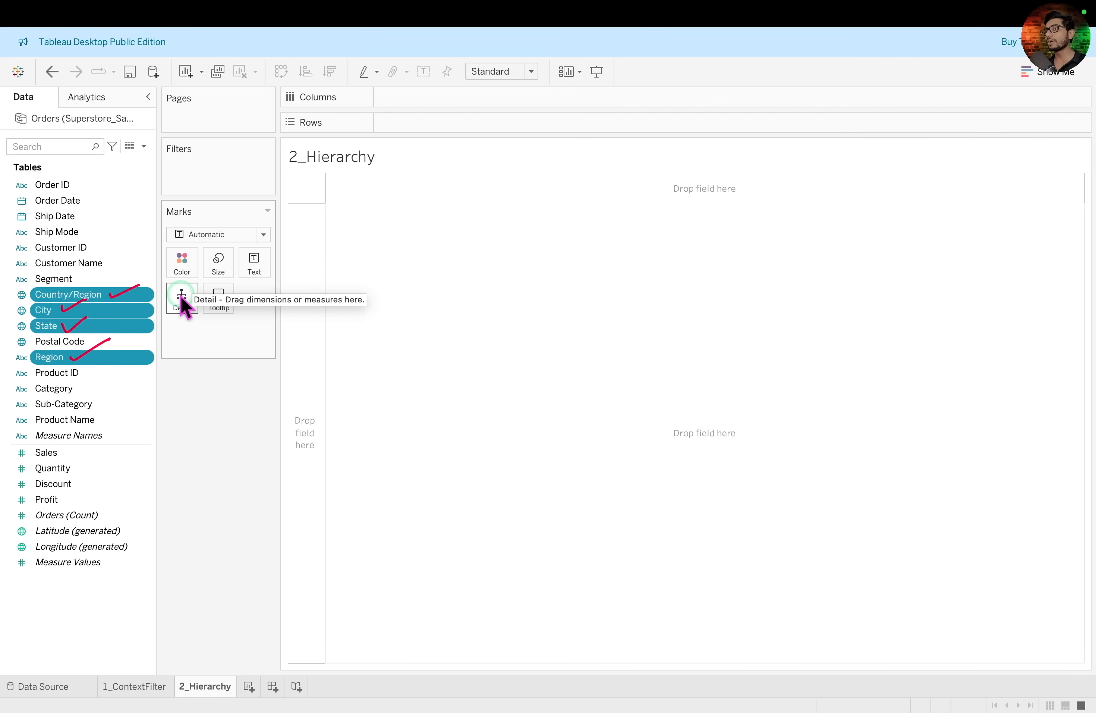
Create a hierarchy named Geographical_Hierarchy from the selected Country/Region, City, State and Region fields.
right_click(131, 332)
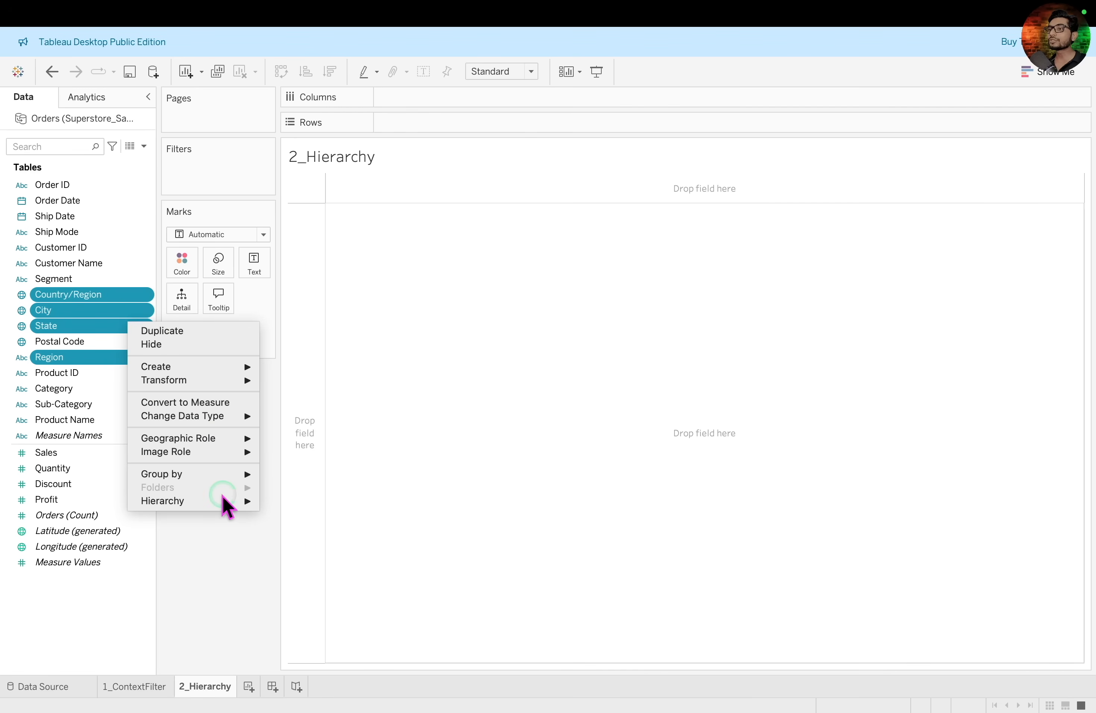
mouse_move(224, 500)
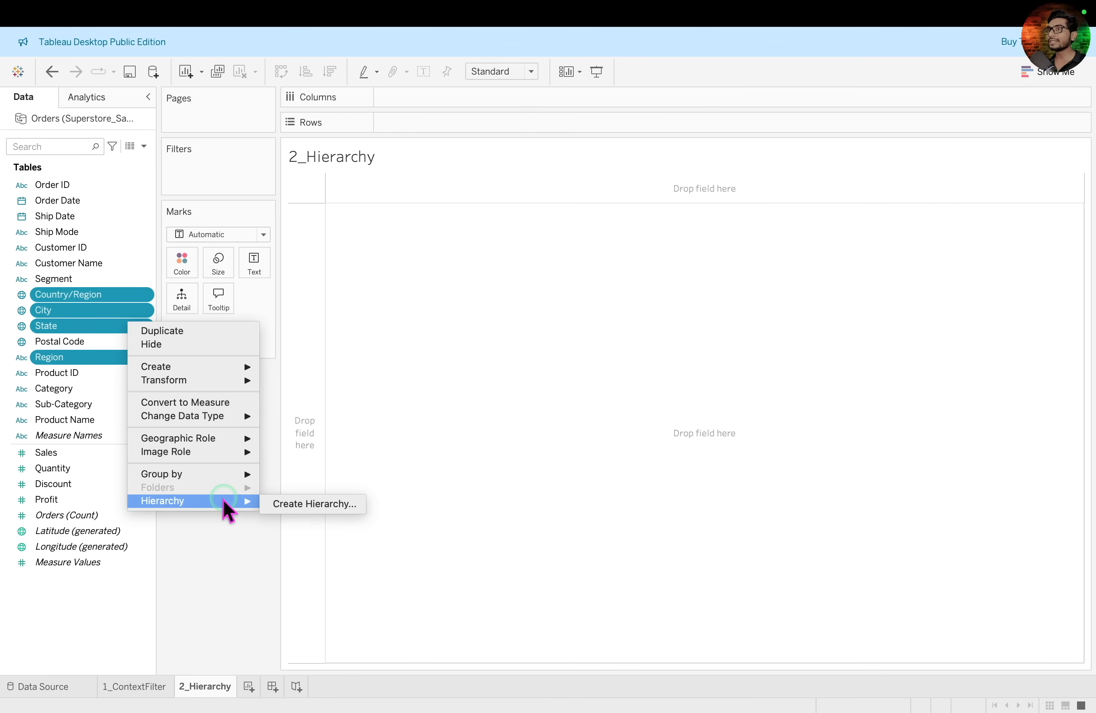
click(282, 504)
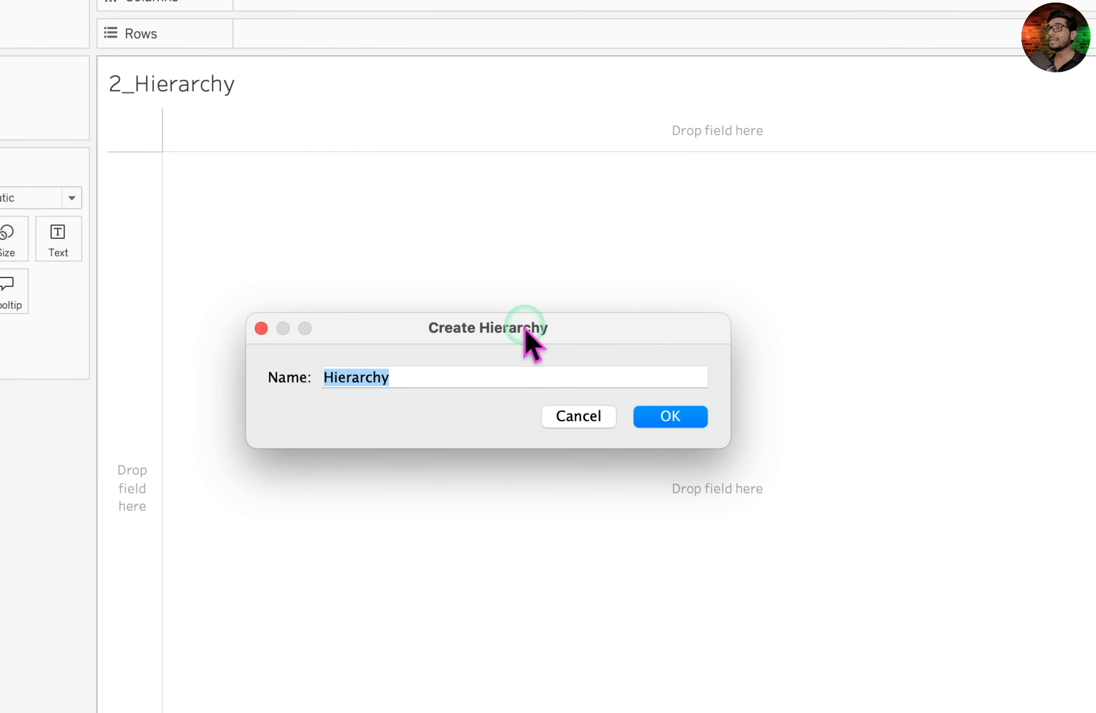
click(438, 384)
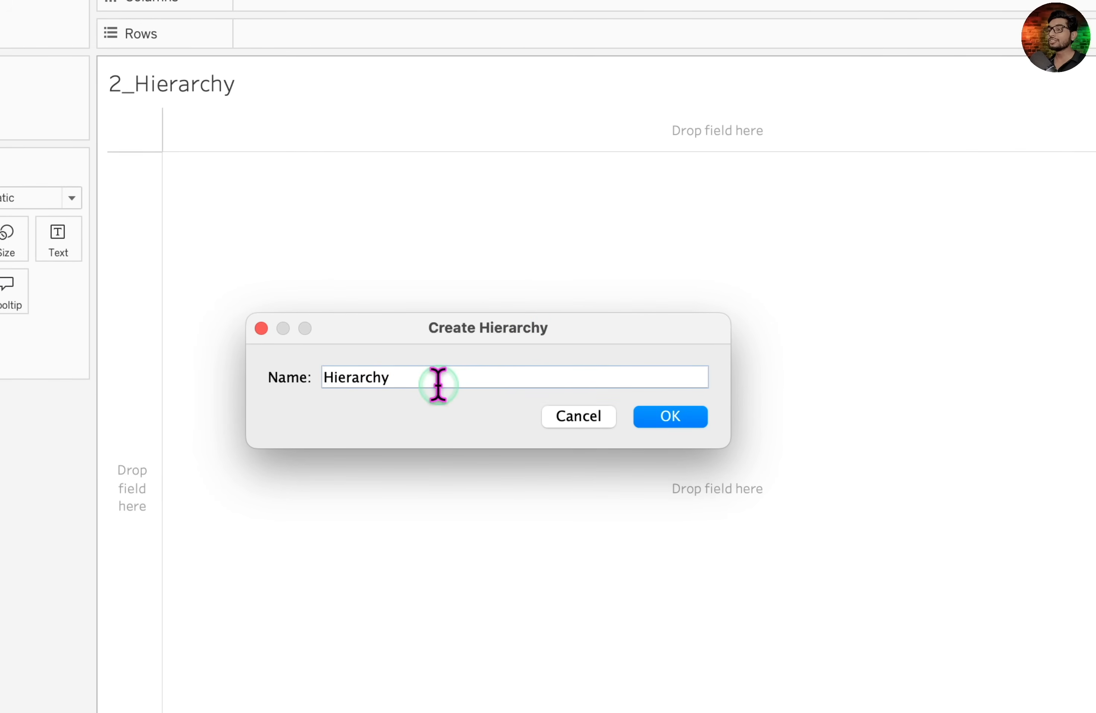
double_click(438, 384)
text(Geographical_Hierarchy)
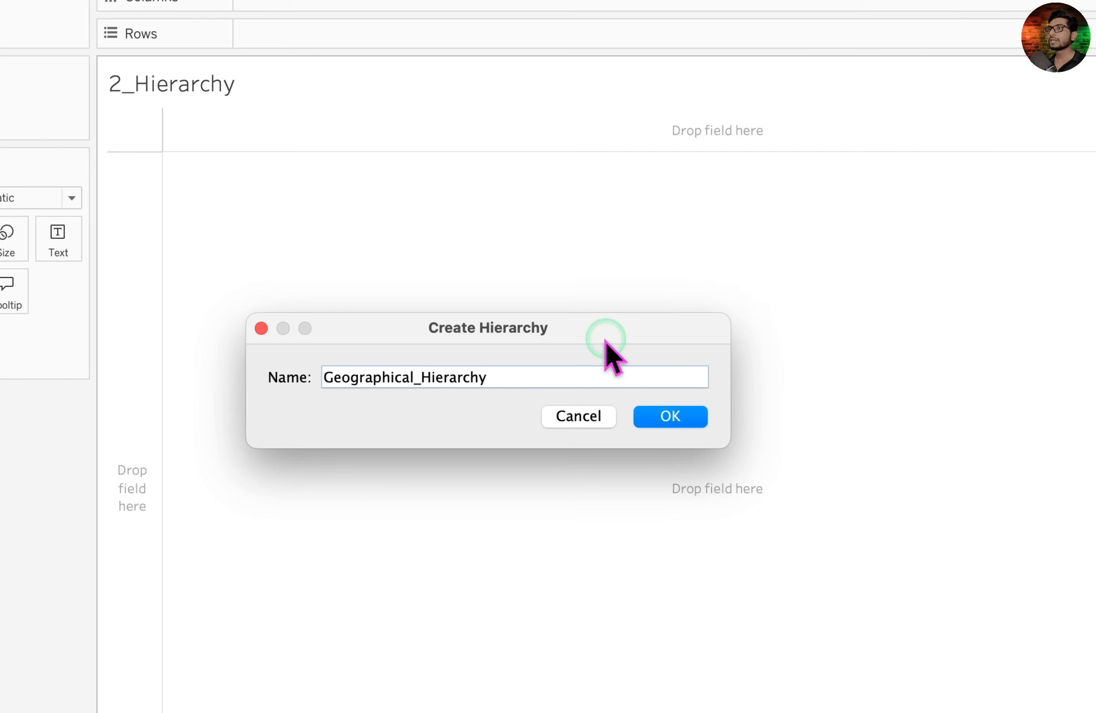
click(665, 416)
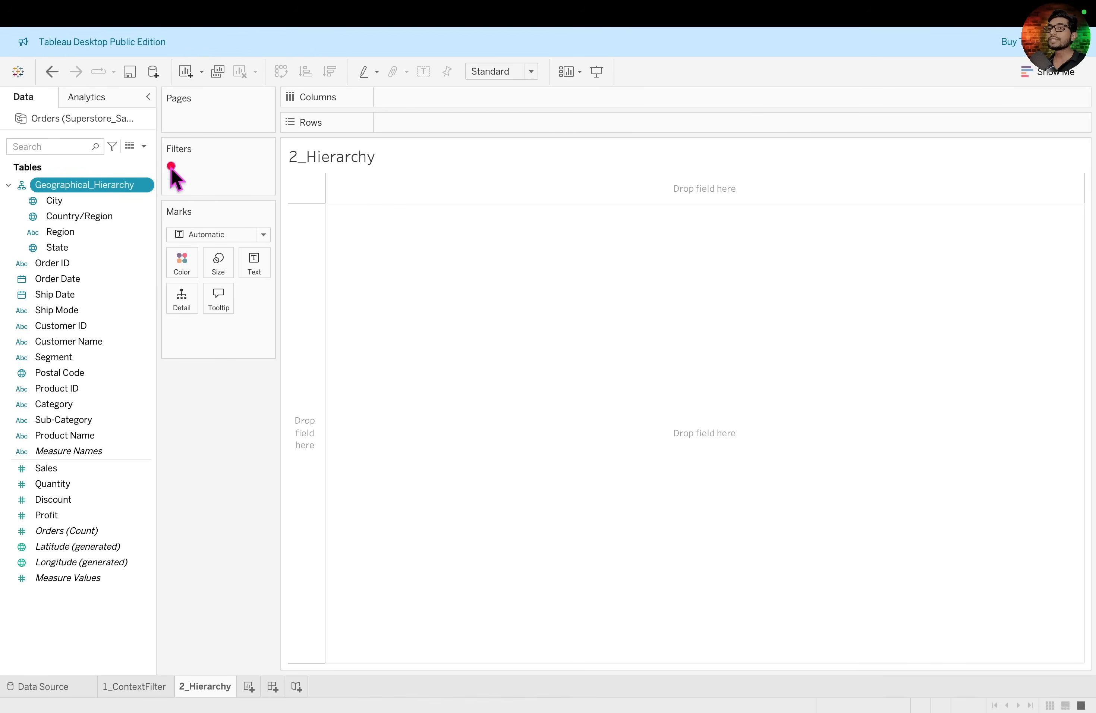
mouse_move(171, 165)
mouse_down()
mouse_move(23, 228)
mouse_move(4, 255)
mouse_up()
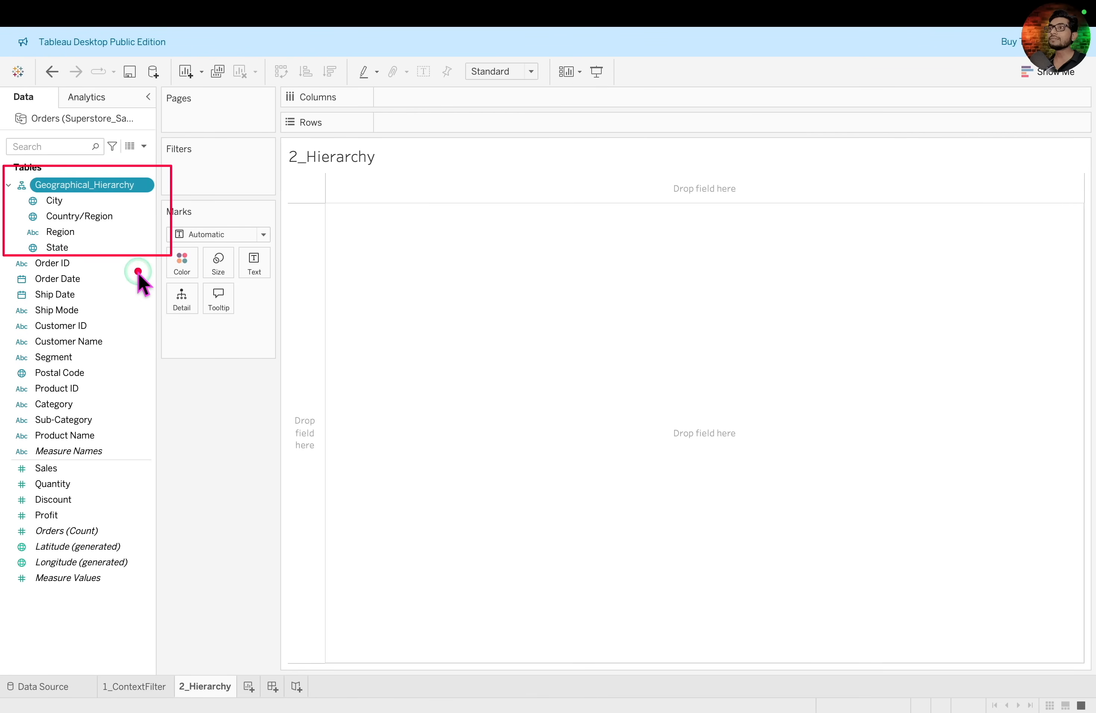
drag(287, 129, 157, 185)
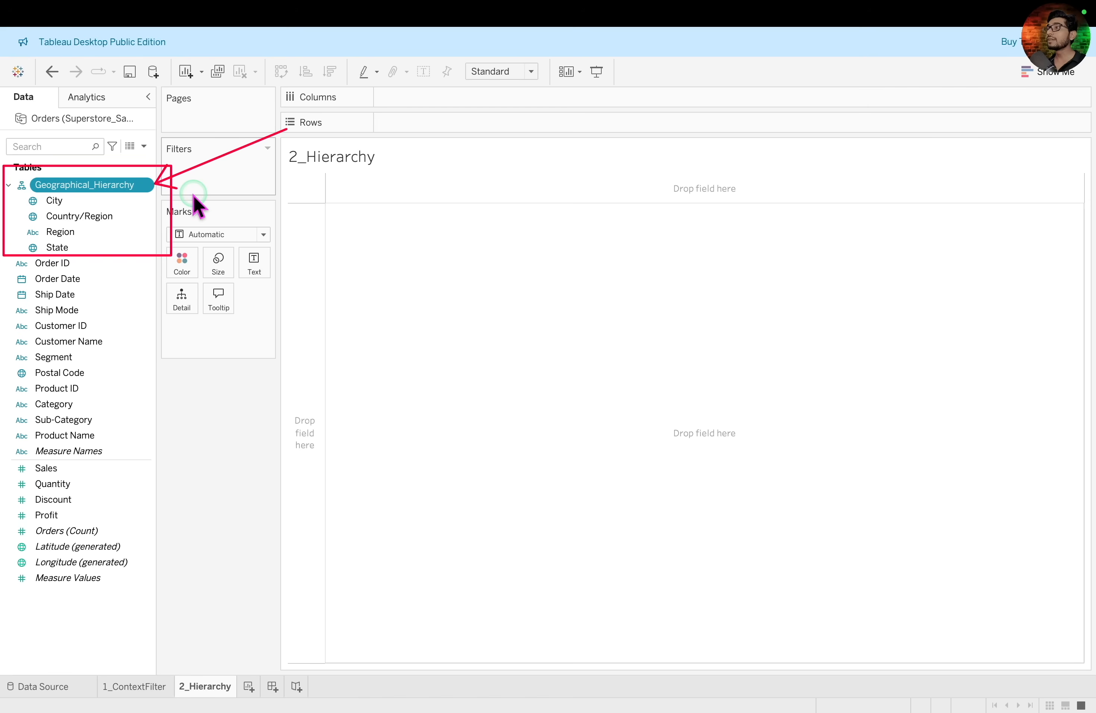
Reorder the levels of Geographical_Hierarchy to Country/Region, Region, State, City.
click(118, 217)
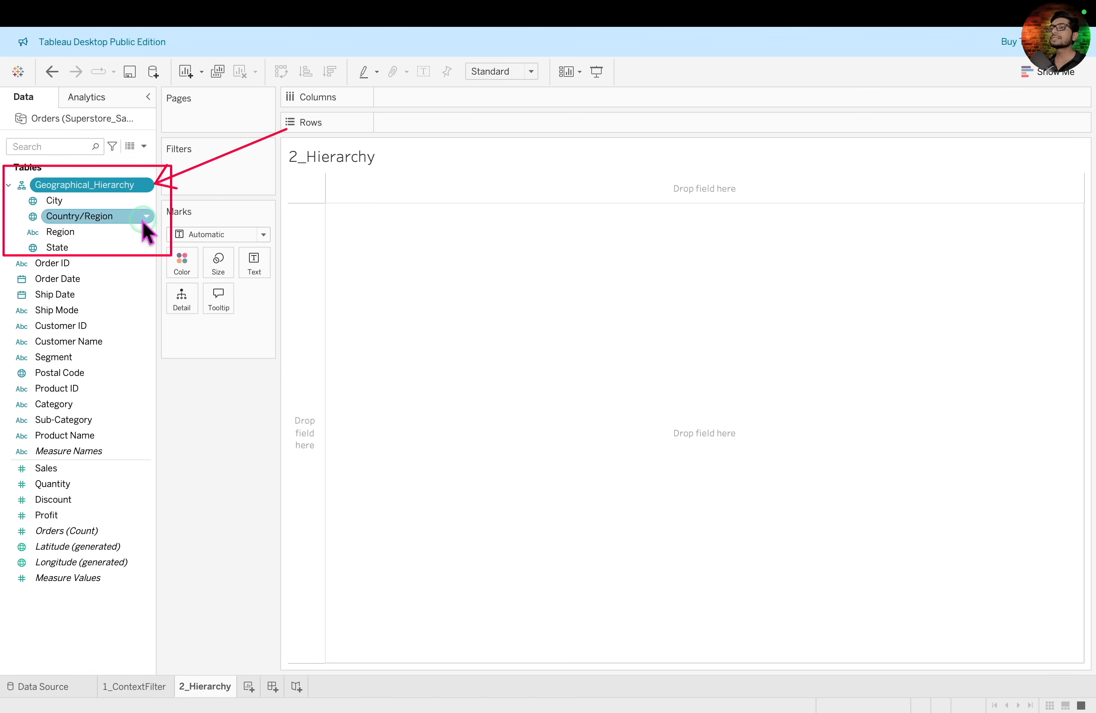
mouse_move(117, 221)
mouse_down()
mouse_move(121, 200)
mouse_move(95, 236)
mouse_move(103, 232)
mouse_up()
click(100, 230)
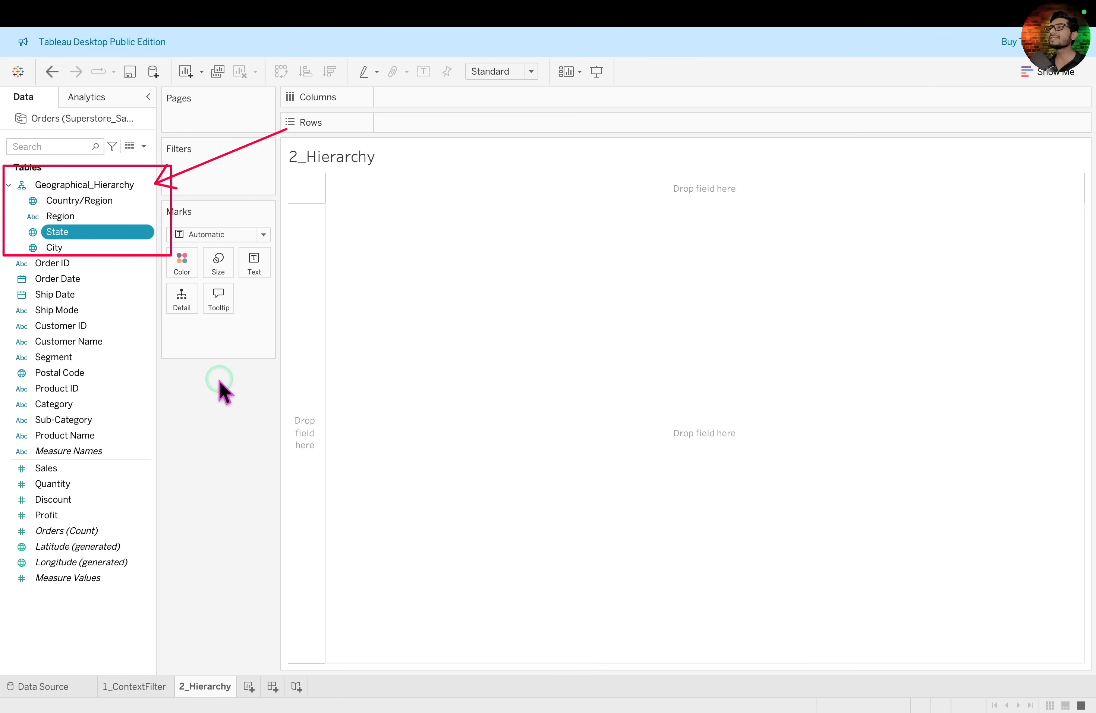
Build a bar chart with Geographical_Hierarchy on Columns and the sum of Sales on Rows, widening the country column.
drag(113, 182, 483, 98)
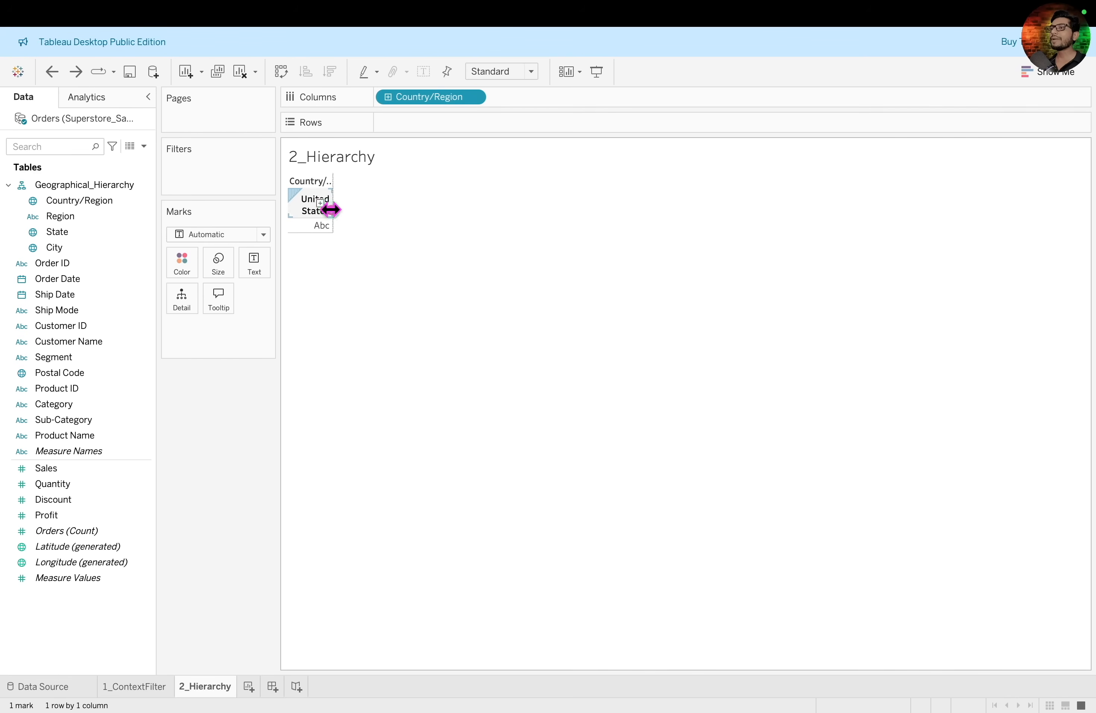
drag(330, 209, 379, 212)
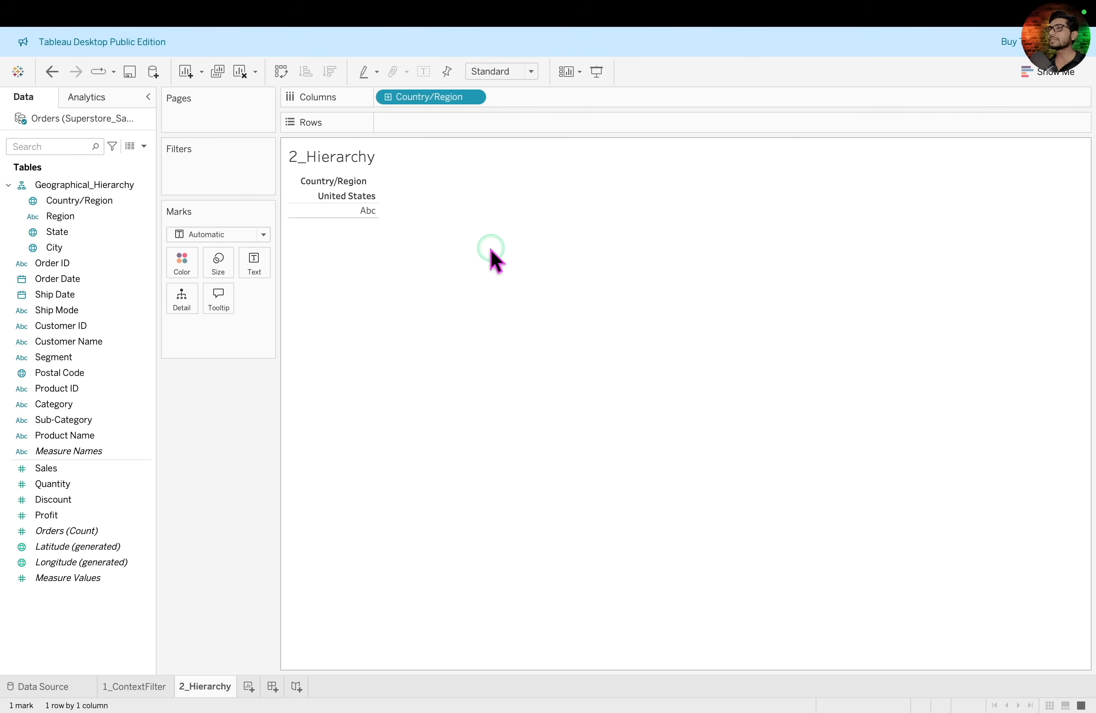
click(95, 466)
drag(95, 466, 457, 130)
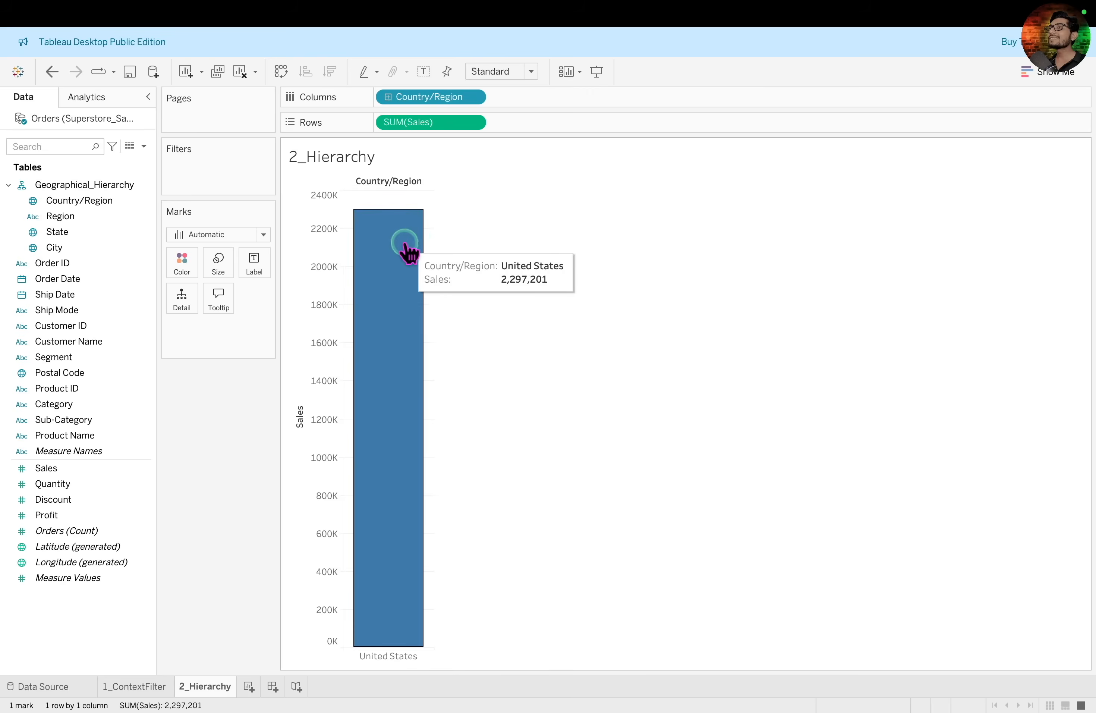
Drill the sales chart down from Country/Region through Region to the State level.
mouse_move(414, 264)
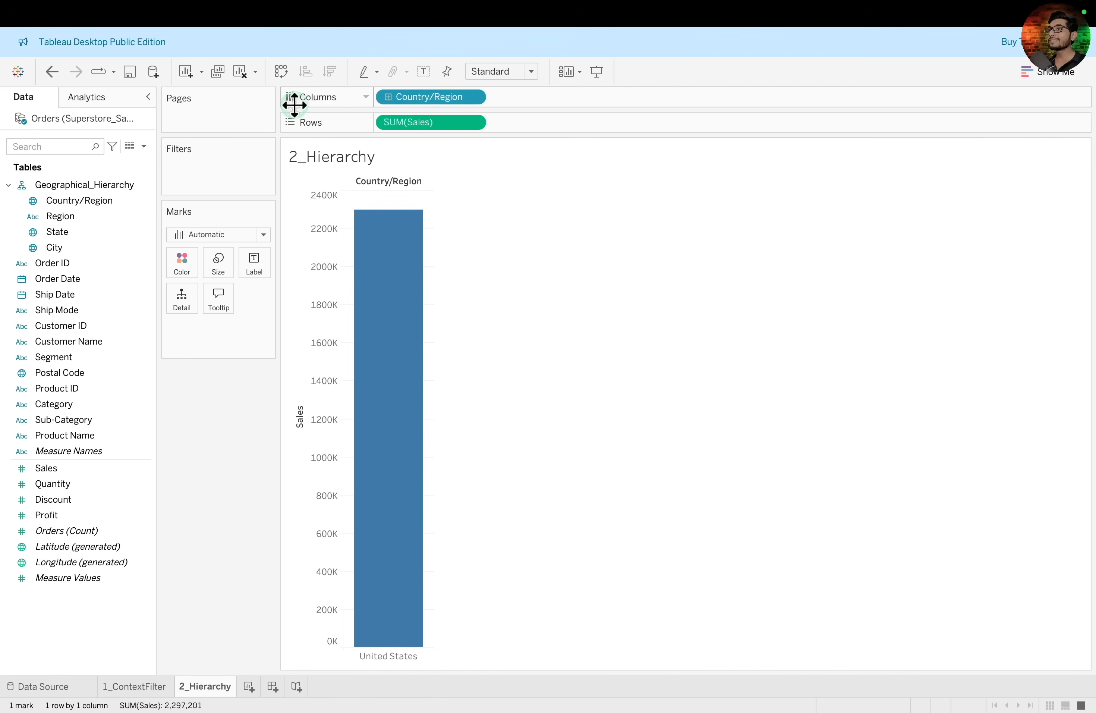
click(388, 97)
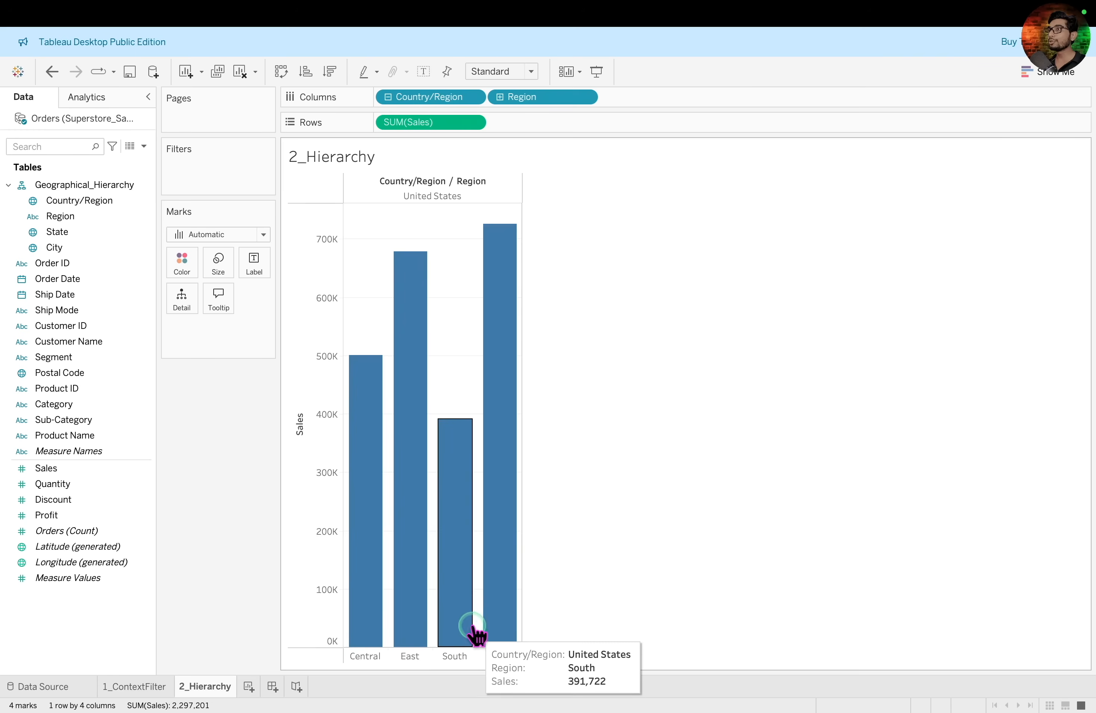
mouse_move(490, 634)
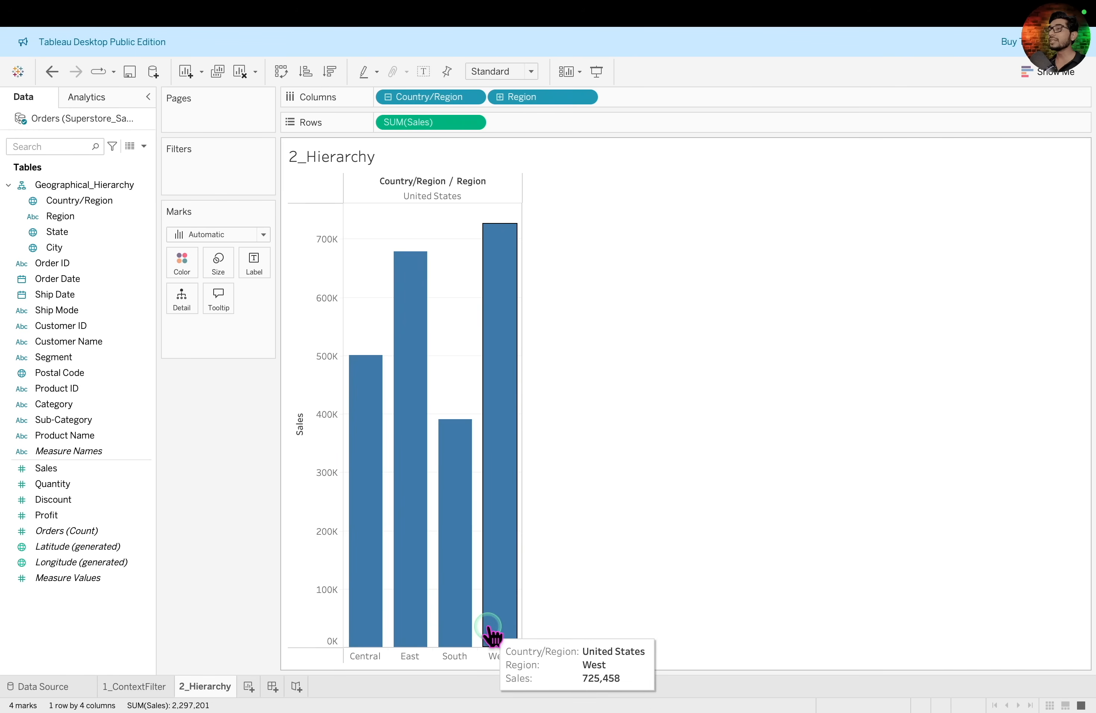
click(500, 97)
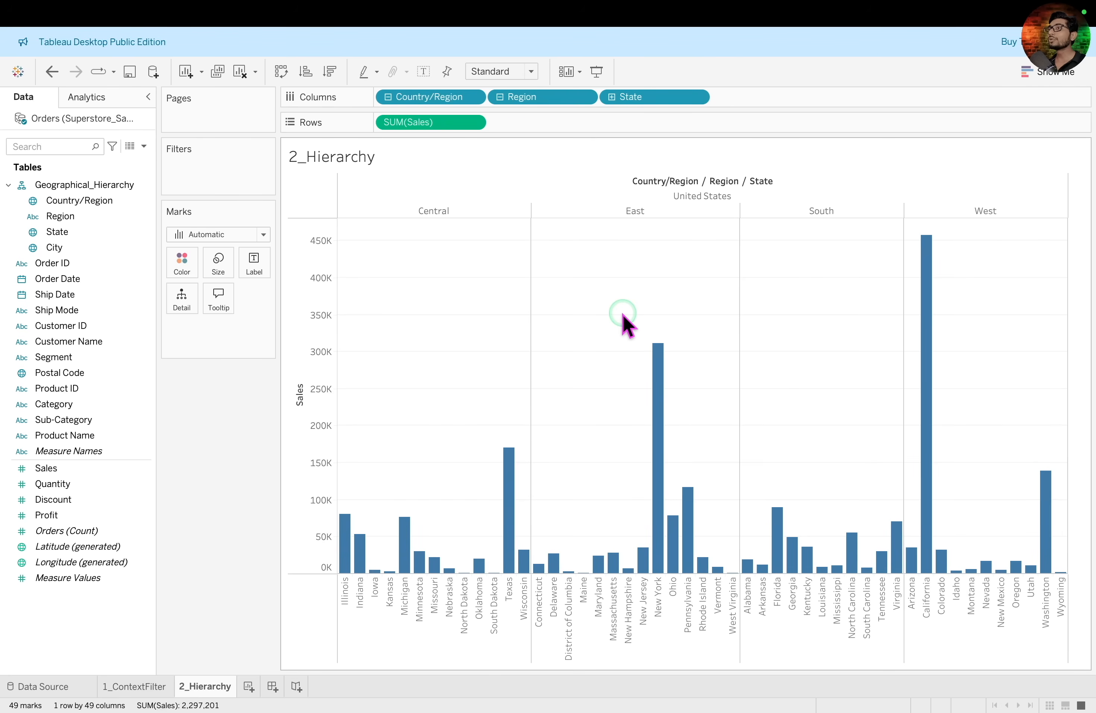
Drill down to City to look through the city-level sales bars, and remove City from Columns.
click(611, 98)
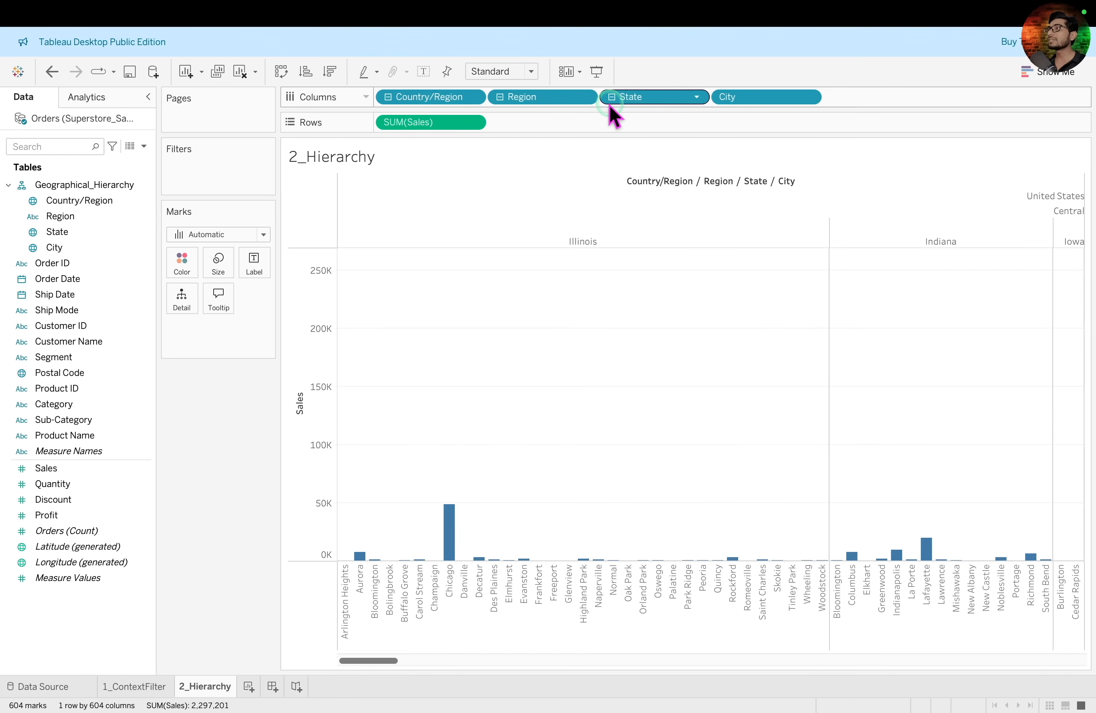
click(675, 351)
scroll(699, 395, right, 15)
scroll(700, 397, left, 10)
scroll(700, 397, right, 15)
scroll(699, 397, right, 5)
drag(748, 96, 240, 458)
click(519, 382)
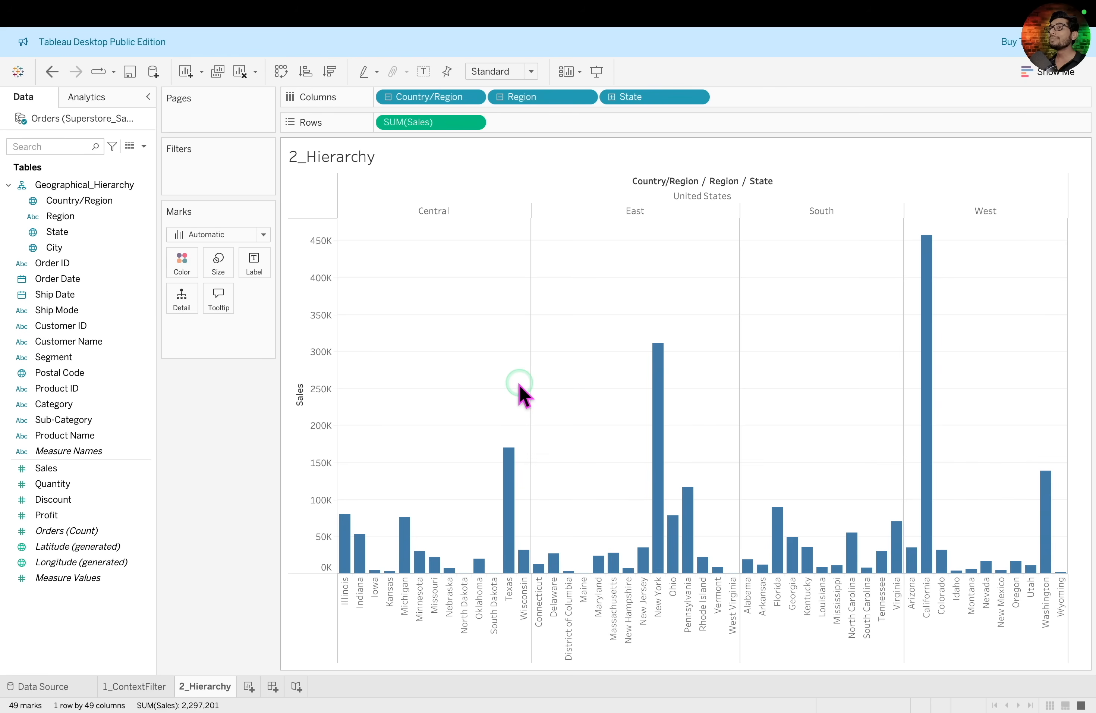
Sort the states in descending order by sum of Sales within each region.
click(331, 73)
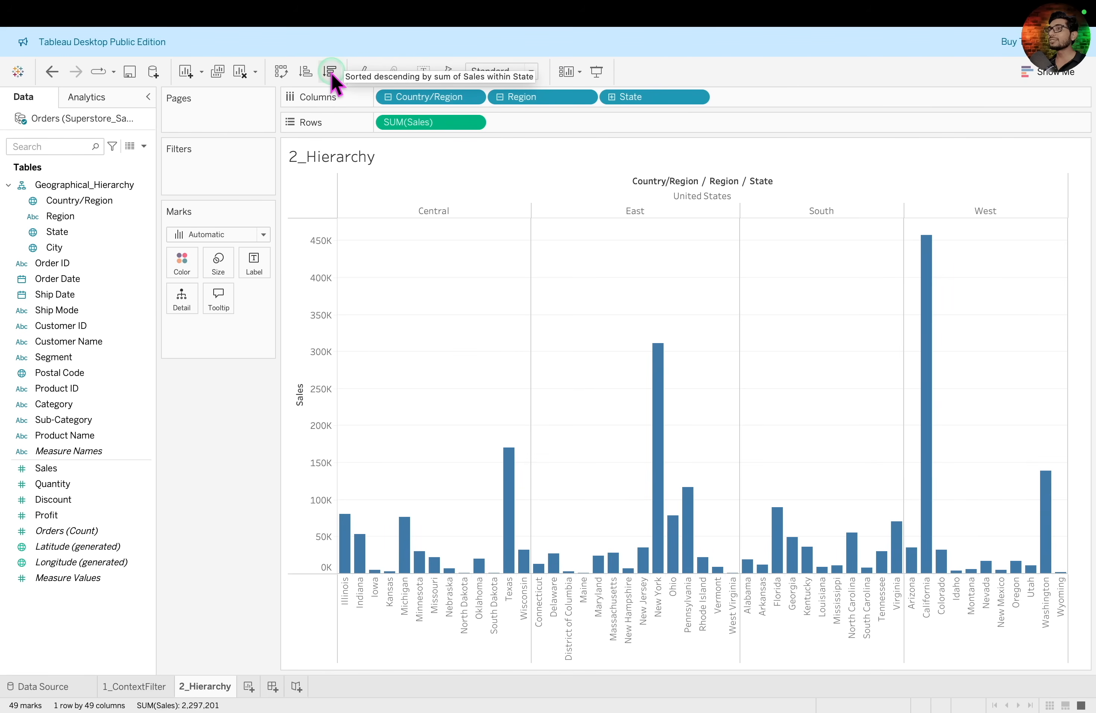
click(332, 72)
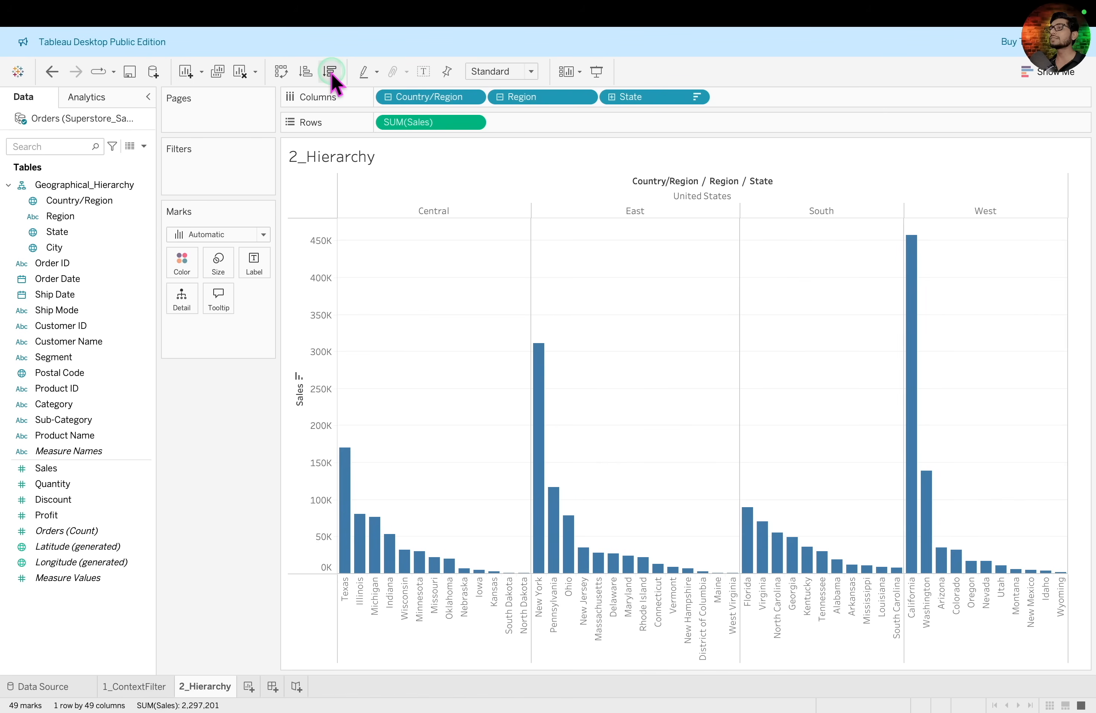
mouse_move(339, 588)
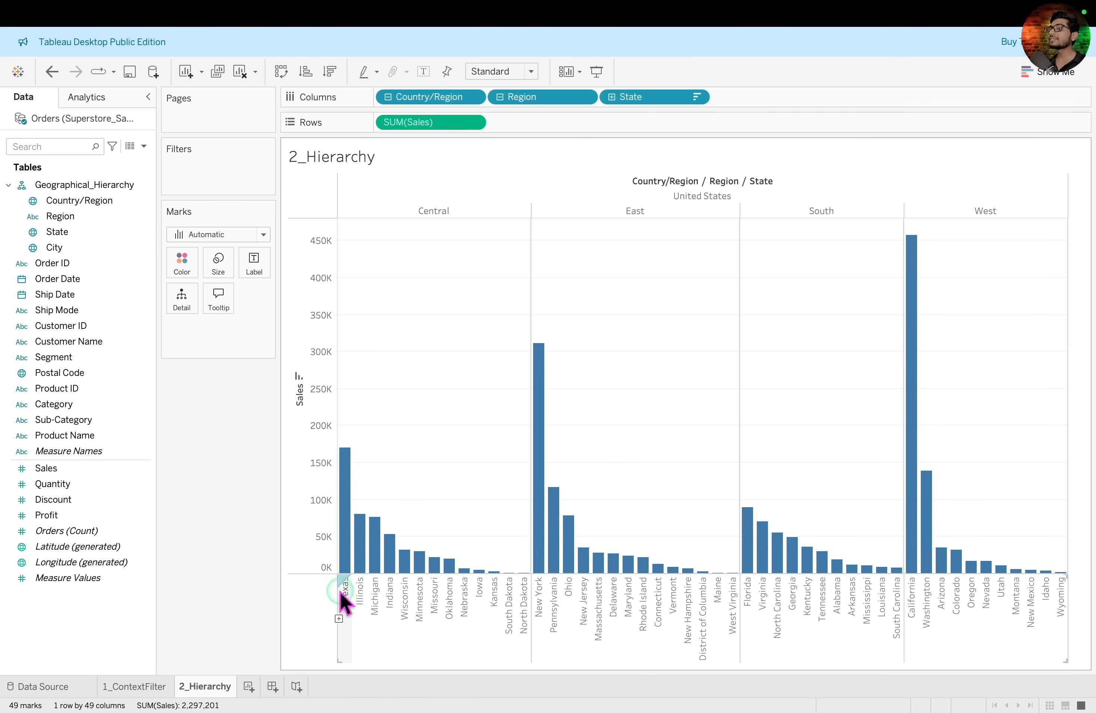
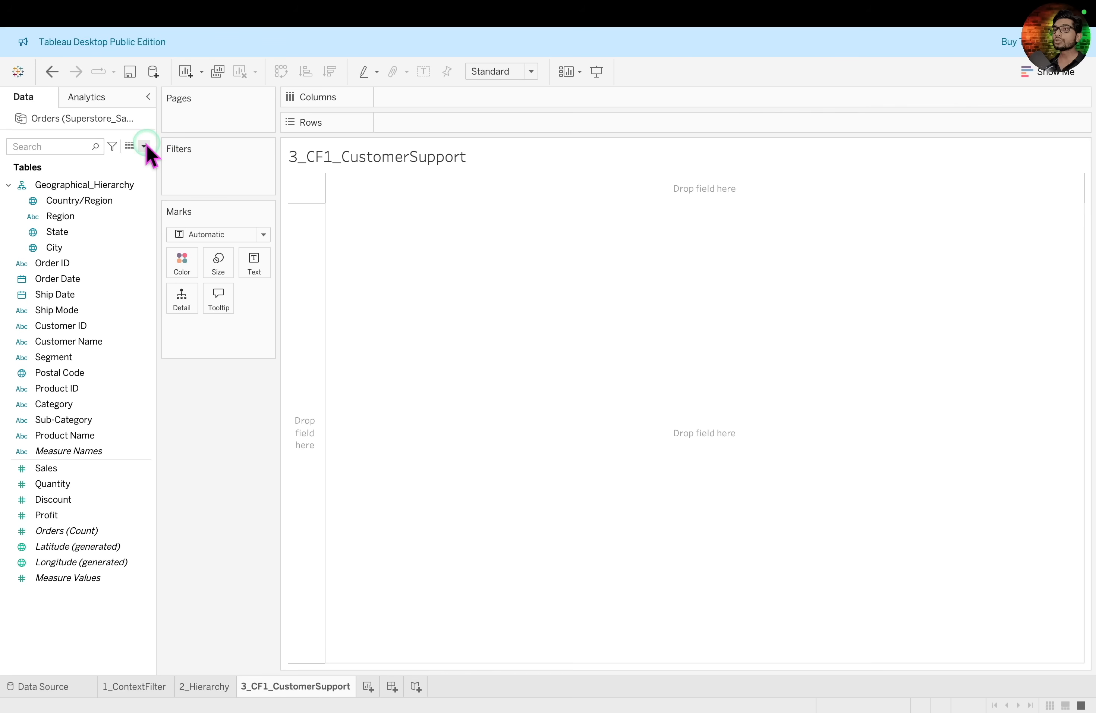
Create a calculated field named Flag1_NameCheck for the 3_CF1_CustomerSupport sheet.
click(144, 146)
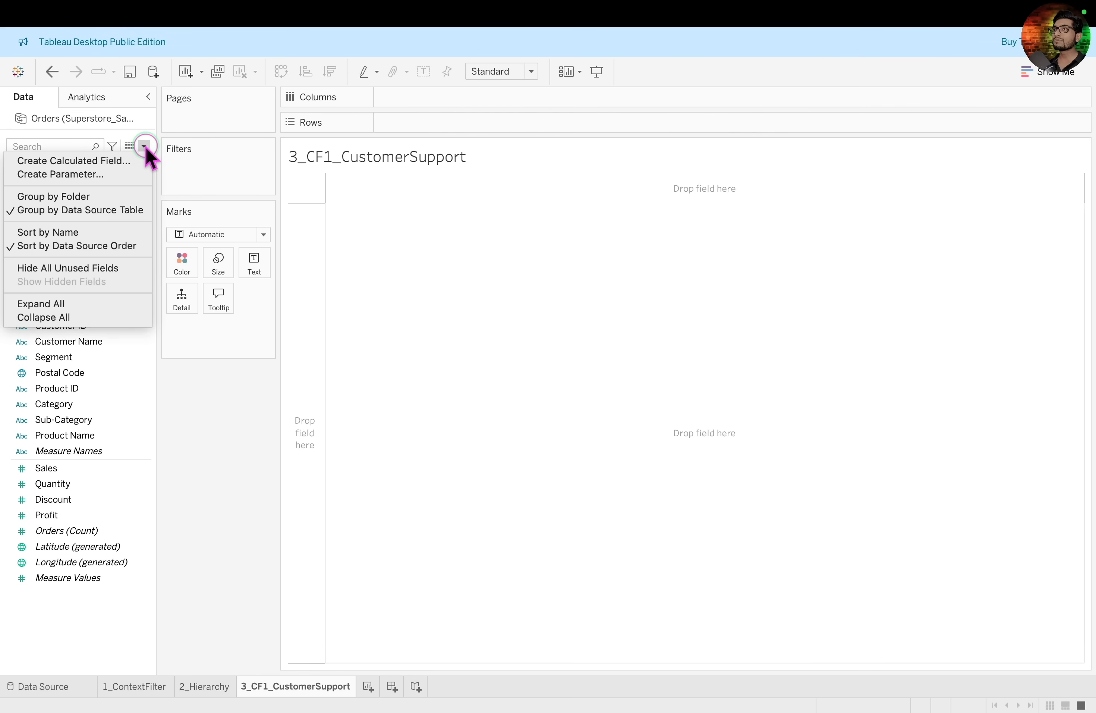
click(125, 162)
click(327, 266)
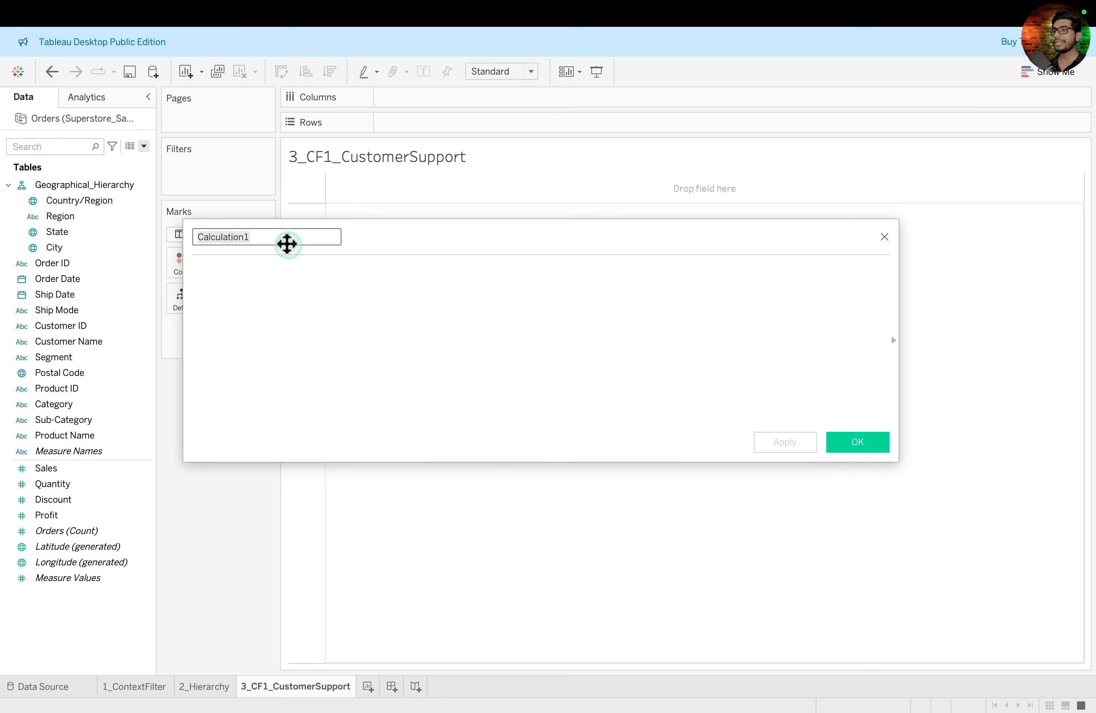
text(Flag1_NameCheck)
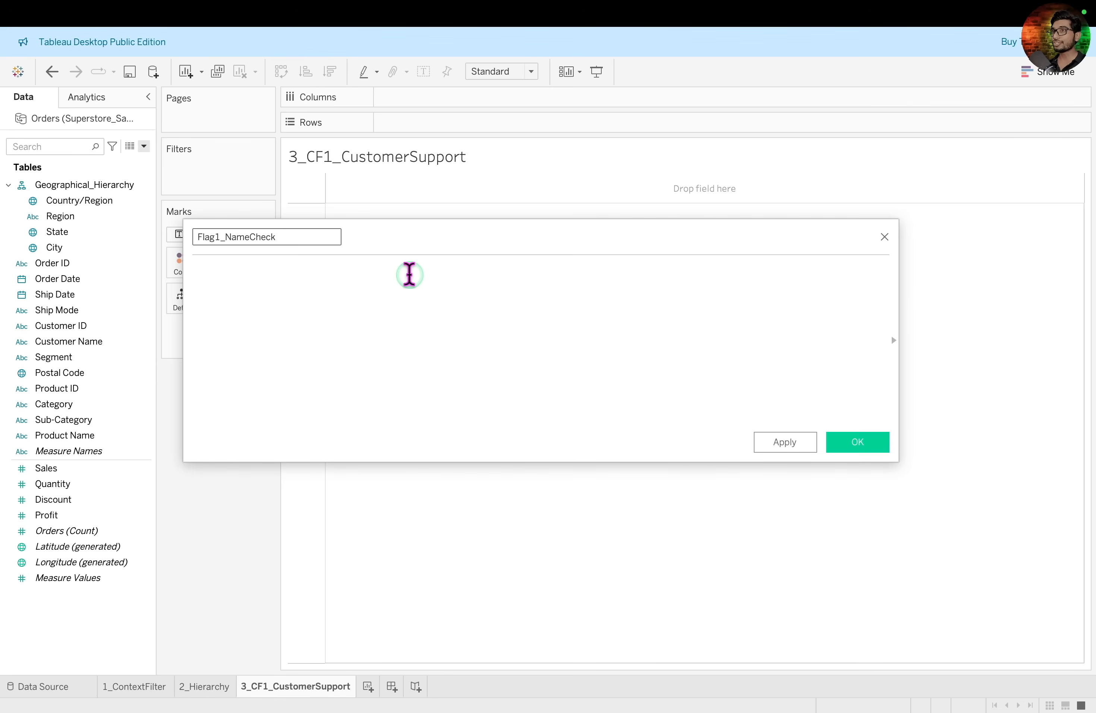
Enter a CONTAINS formula that checks the [Customer Name] field for the customer's surname as a quoted substring.
click(410, 274)
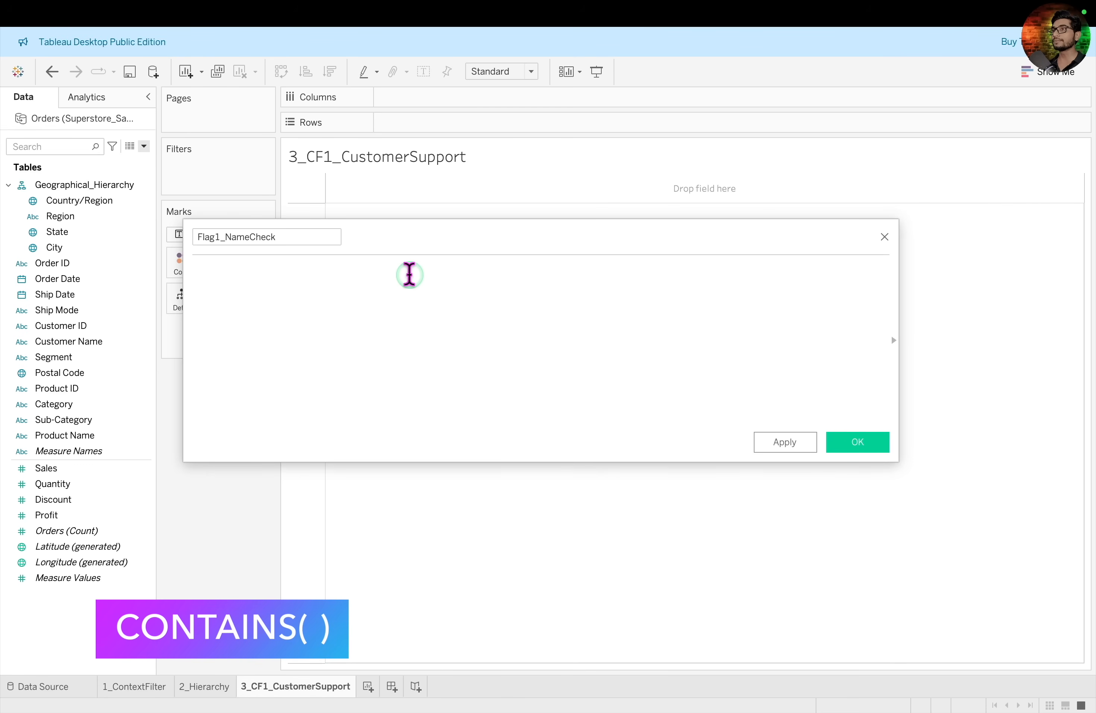
text(conta)
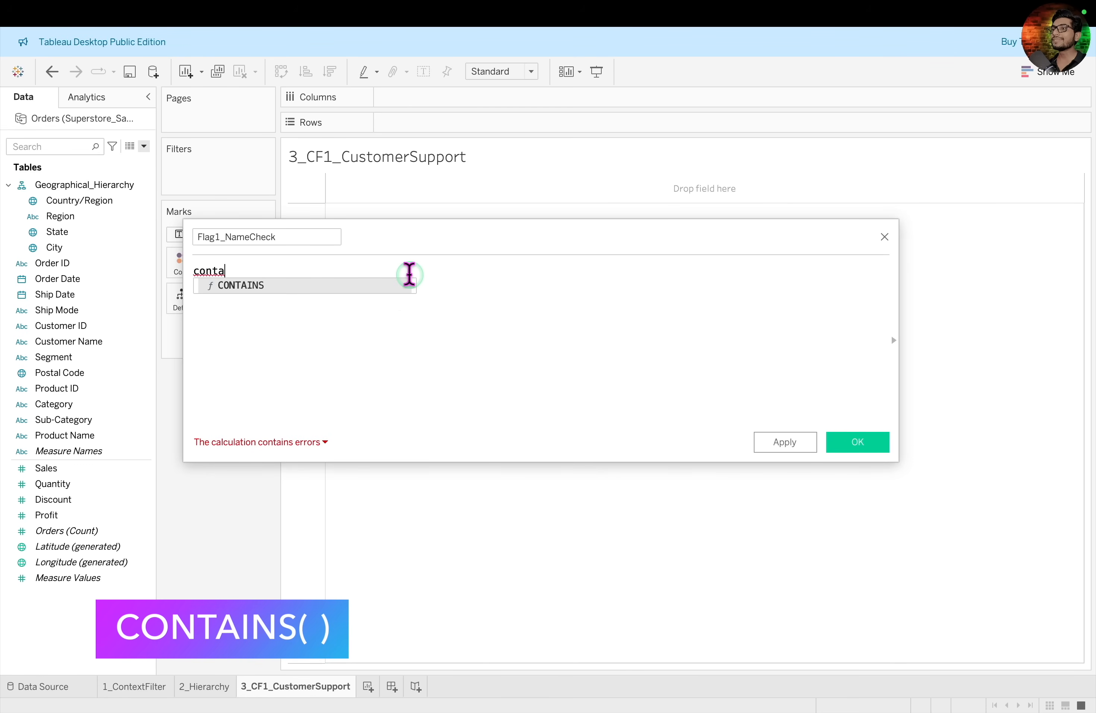
click(359, 285)
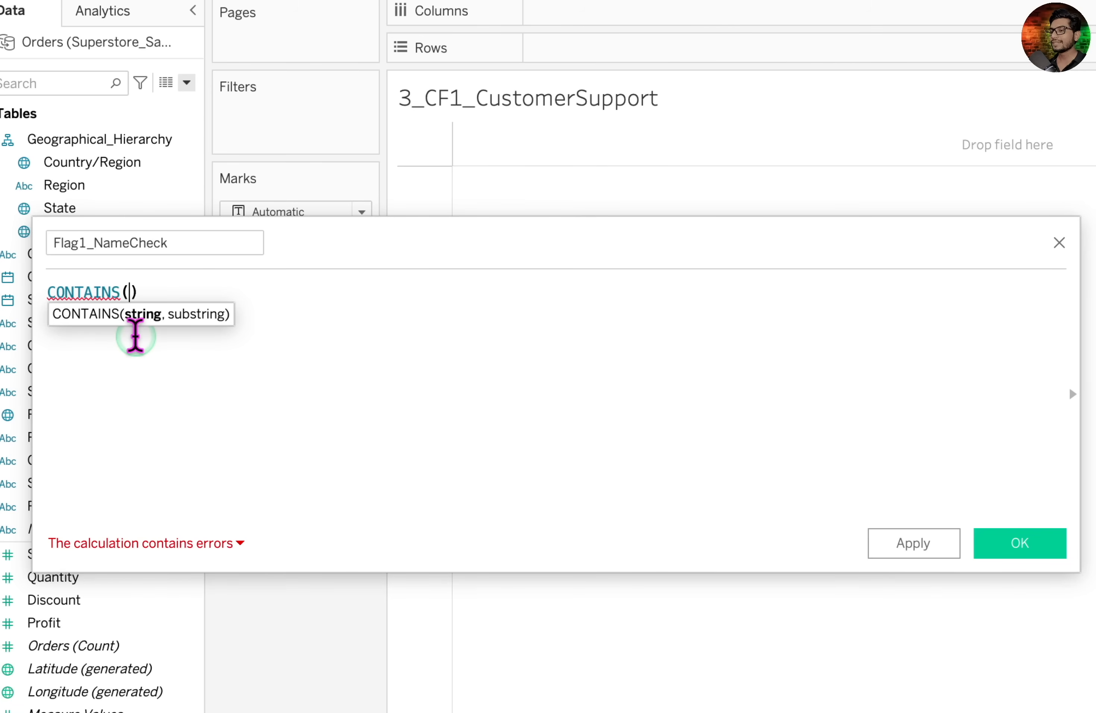
text(cus)
click(136, 337)
text(, )
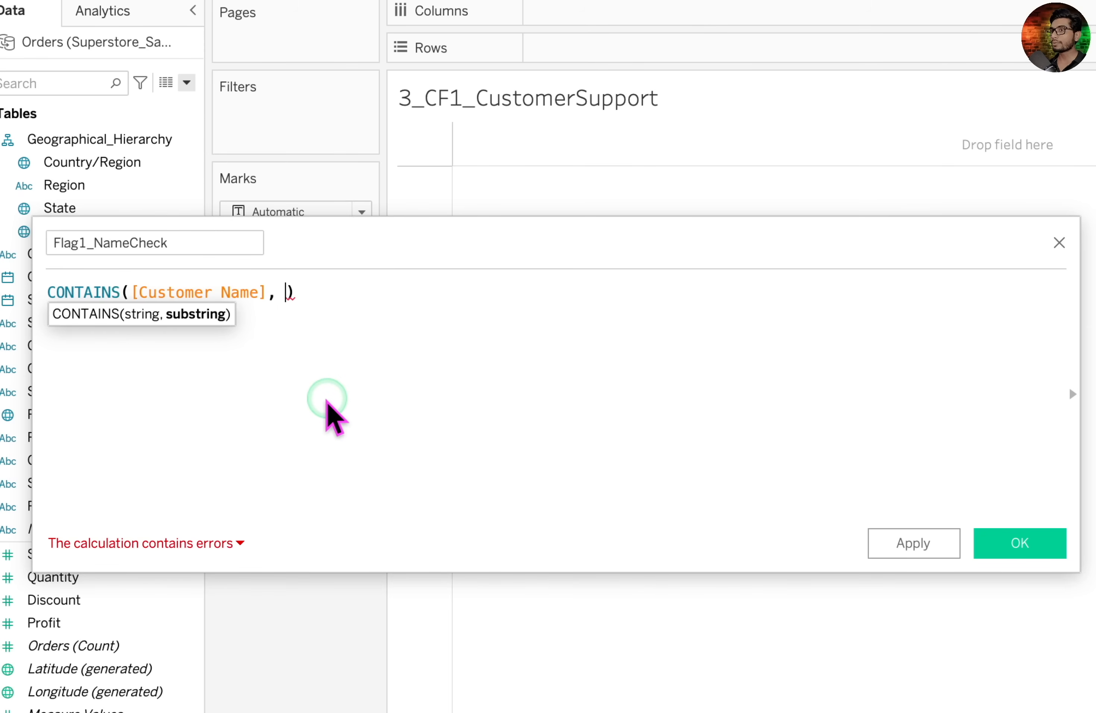
text("Ashbrook")
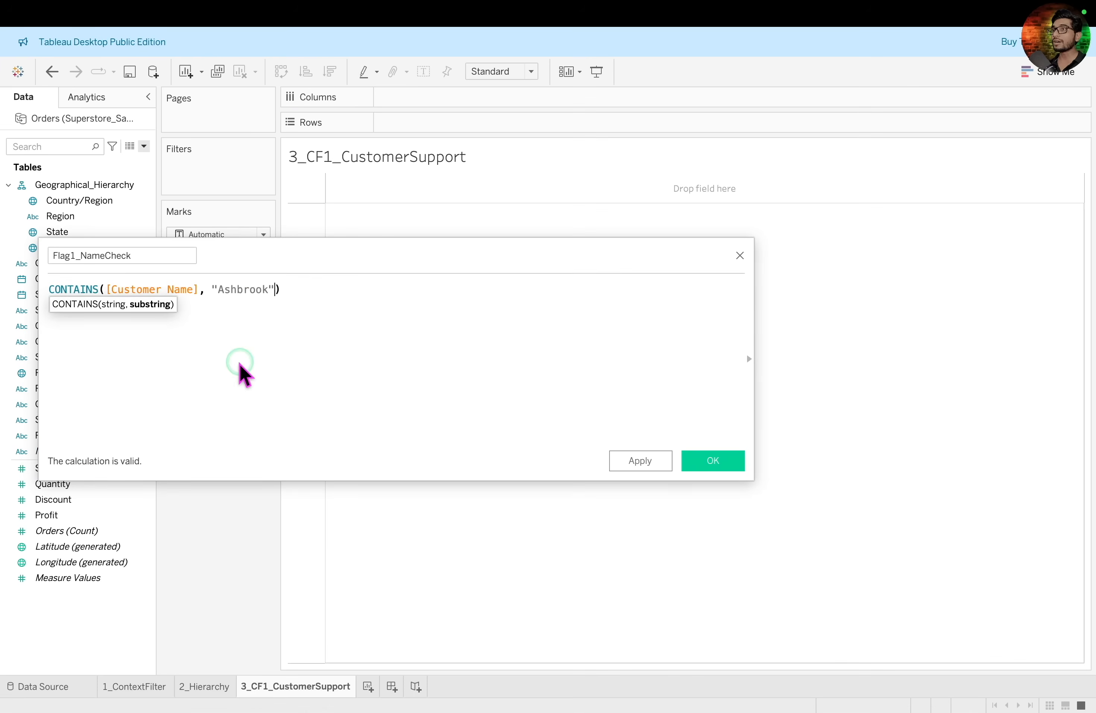
click(22, 528)
drag(31, 451, 170, 495)
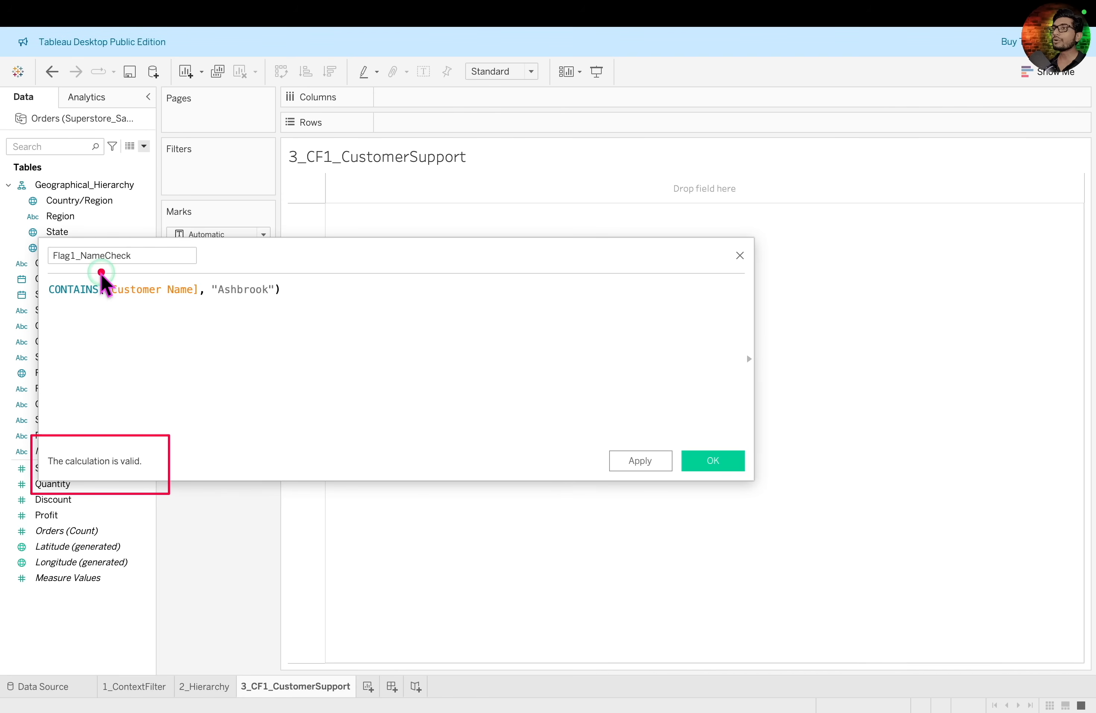
mouse_move(108, 261)
mouse_down()
mouse_move(155, 298)
mouse_move(206, 315)
mouse_up()
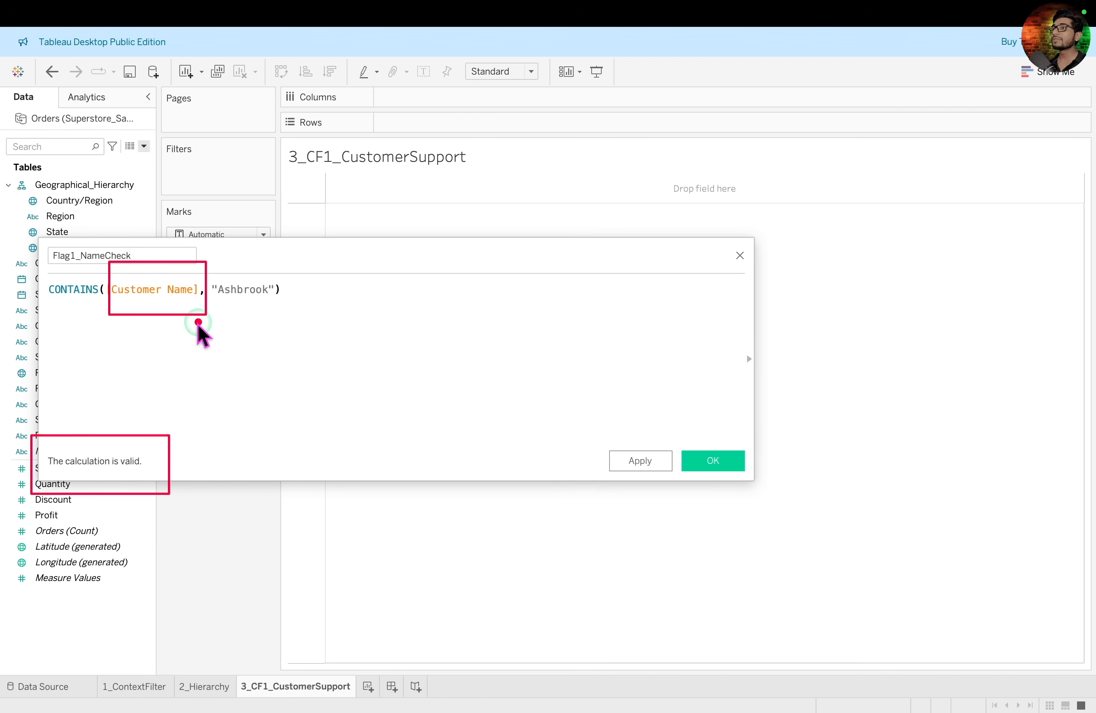
Review the CONTAINS syntax, browse the function reference list, and save the Flag1_NameCheck calculation.
drag(216, 257, 280, 324)
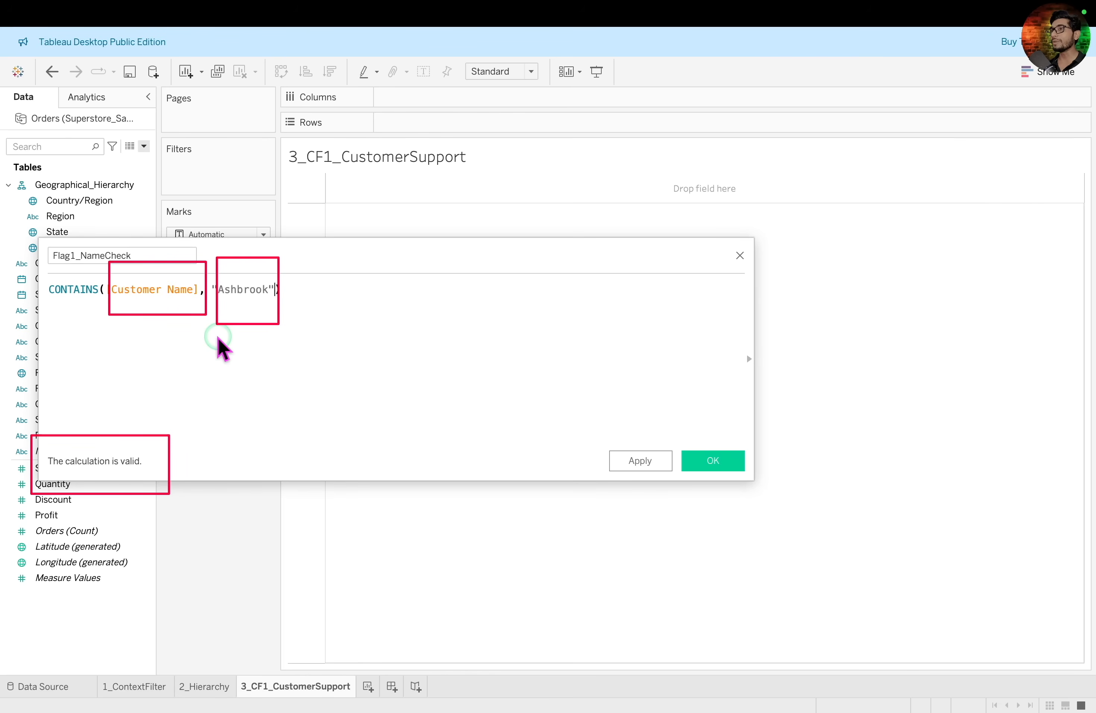
drag(608, 243, 742, 339)
click(749, 357)
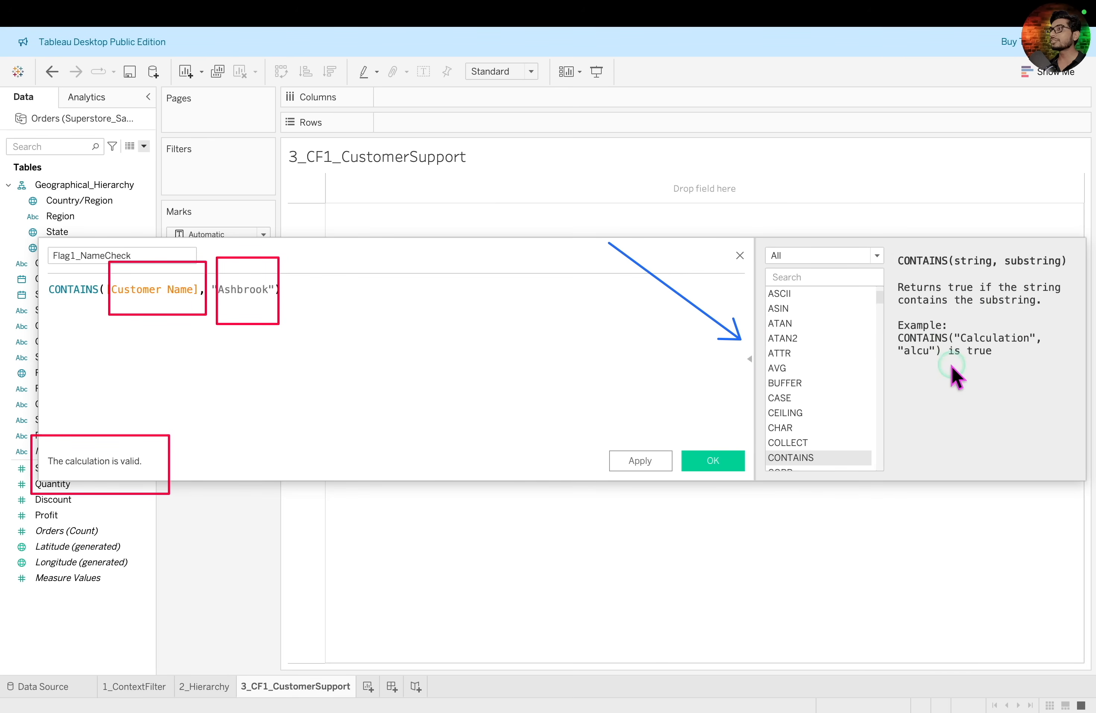
key(ctrl+a)
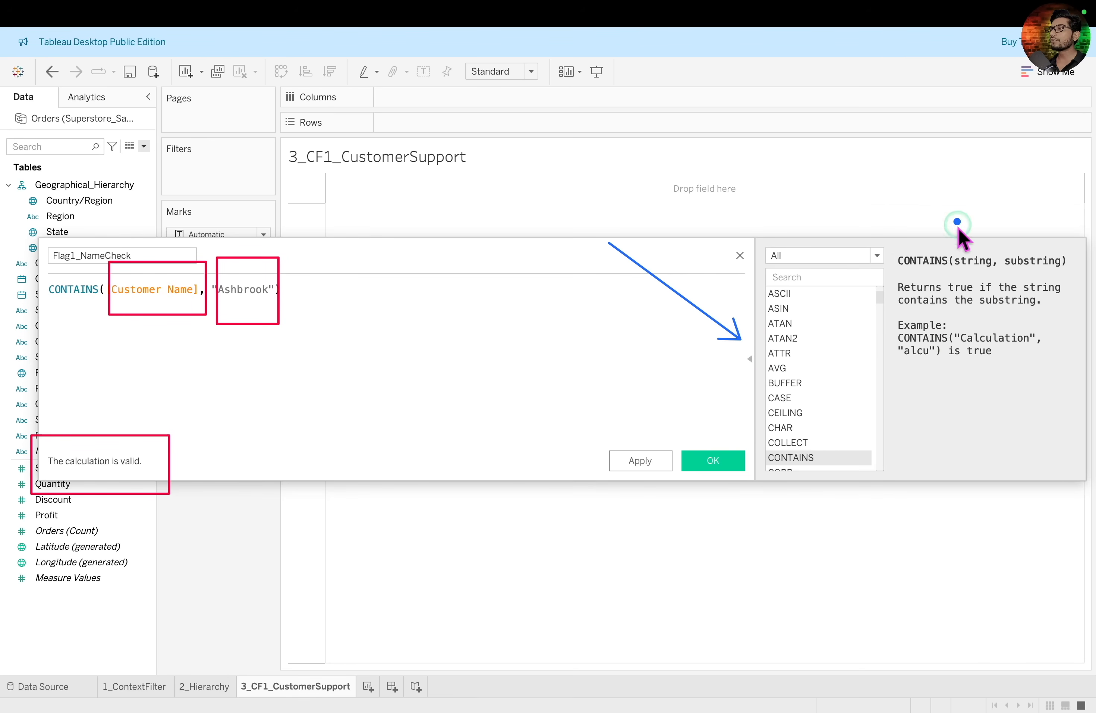
mouse_move(881, 237)
mouse_down()
mouse_move(1075, 298)
mouse_move(1069, 278)
mouse_up()
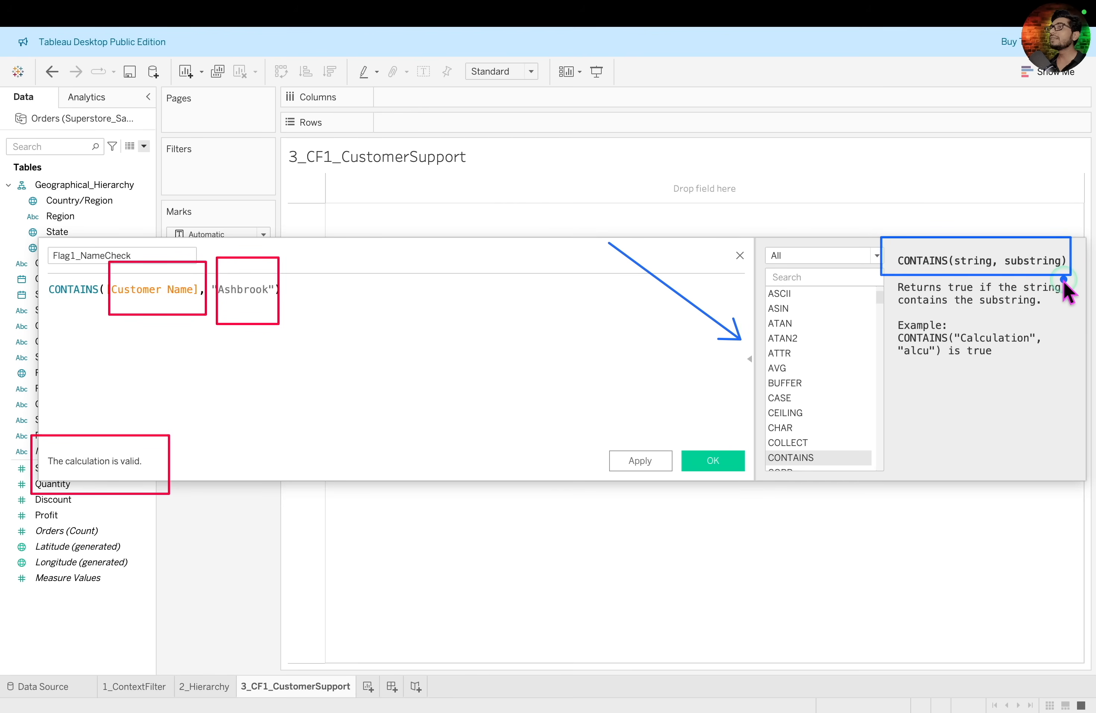
drag(989, 142, 965, 252)
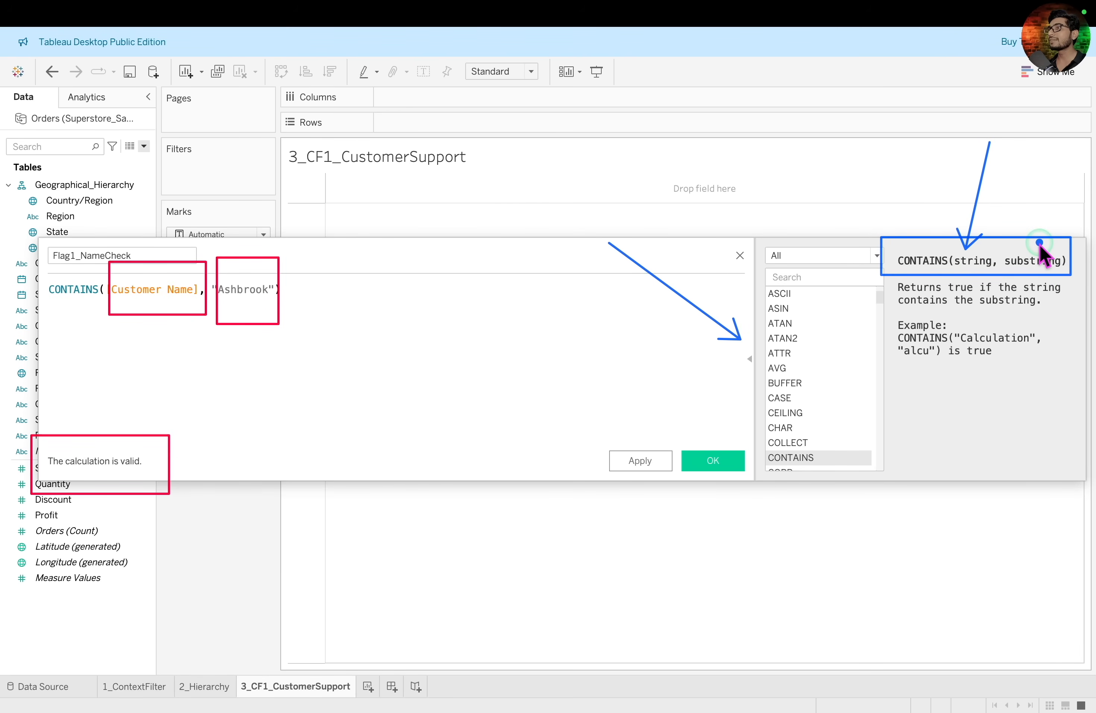
drag(1026, 149, 1024, 248)
key(g)
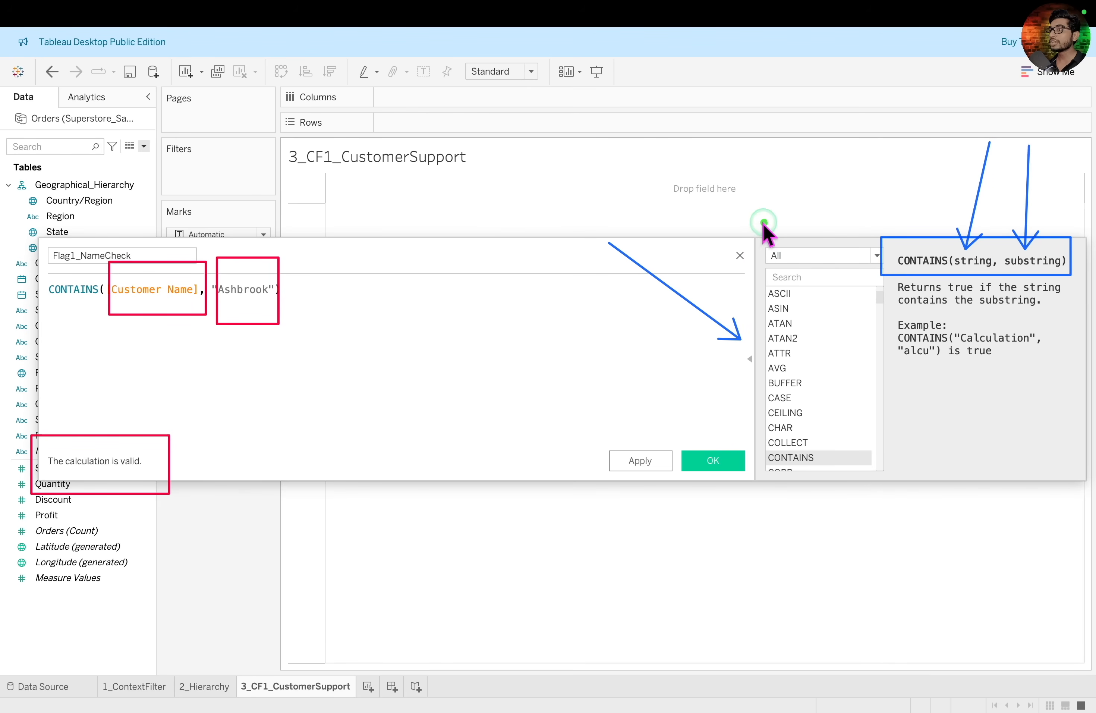
mouse_move(763, 223)
mouse_down()
mouse_move(885, 453)
mouse_move(871, 505)
mouse_move(864, 481)
mouse_up()
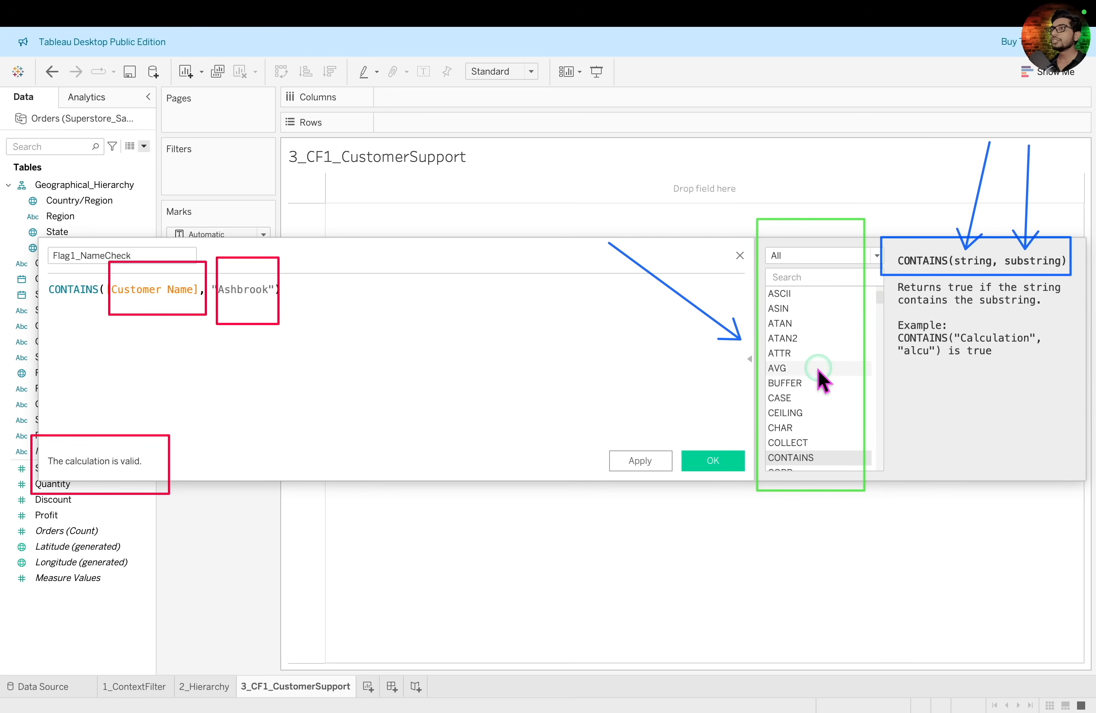
scroll(818, 368, down, 20)
scroll(818, 369, down, 20)
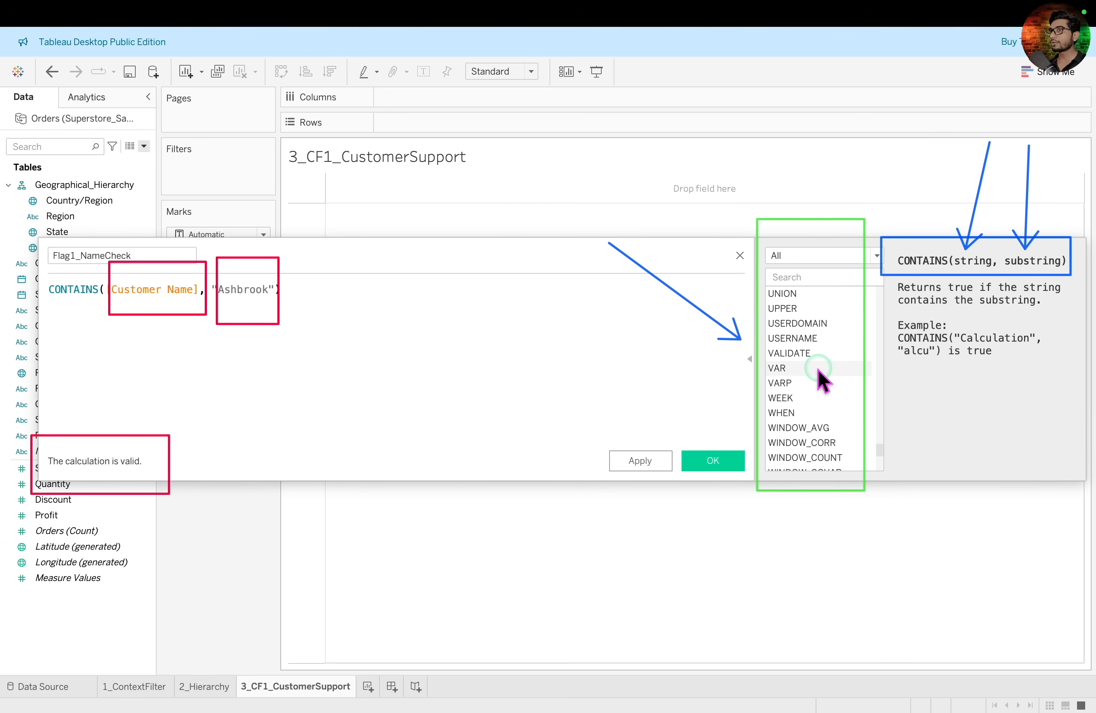
scroll(818, 371, down, 5)
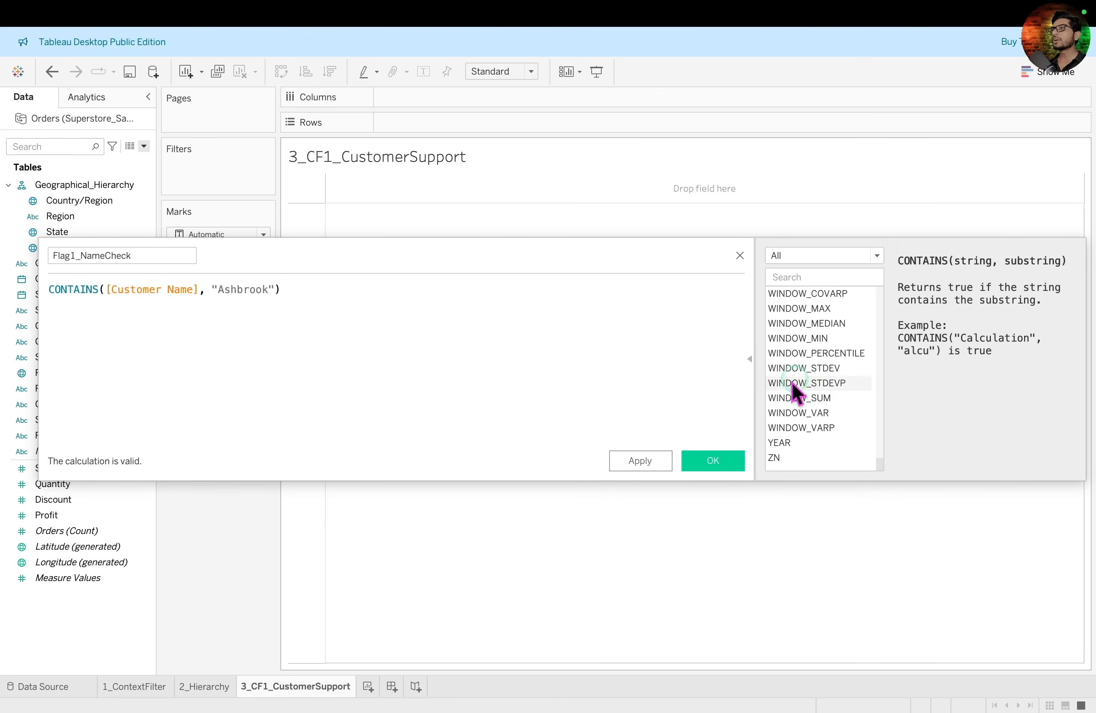
click(715, 465)
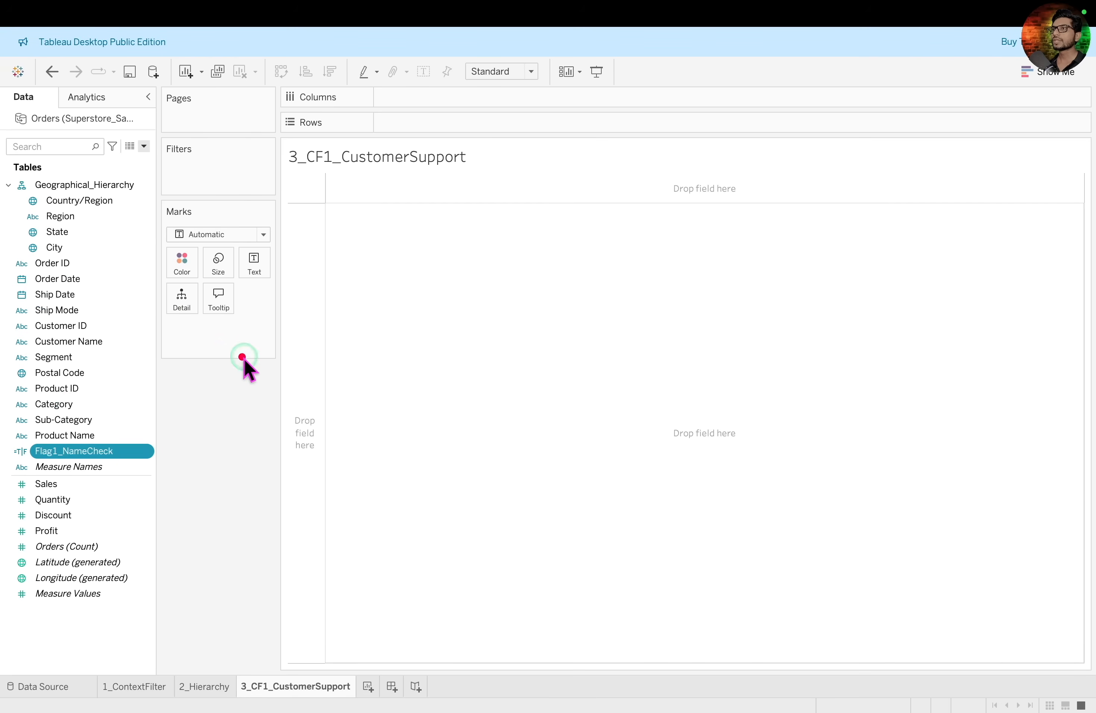
Examine the Flag1_NameCheck column in the Orders data source preview, and return to the 3_CF1_CustomerSupport sheet.
drag(245, 357, 147, 440)
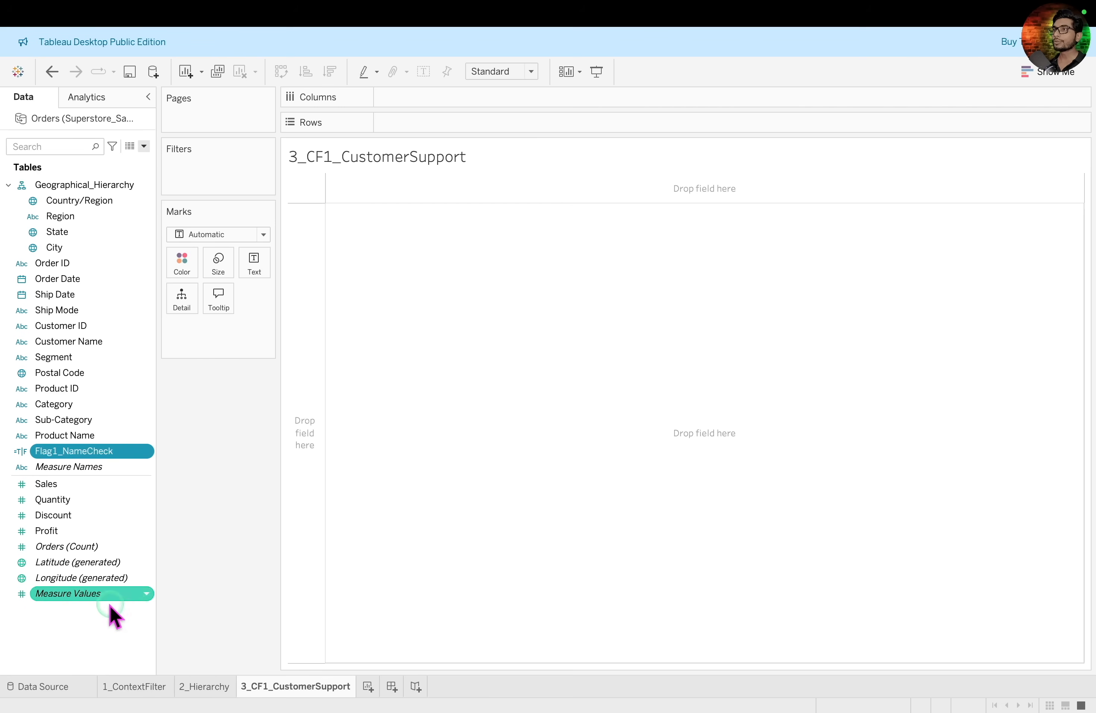
click(65, 688)
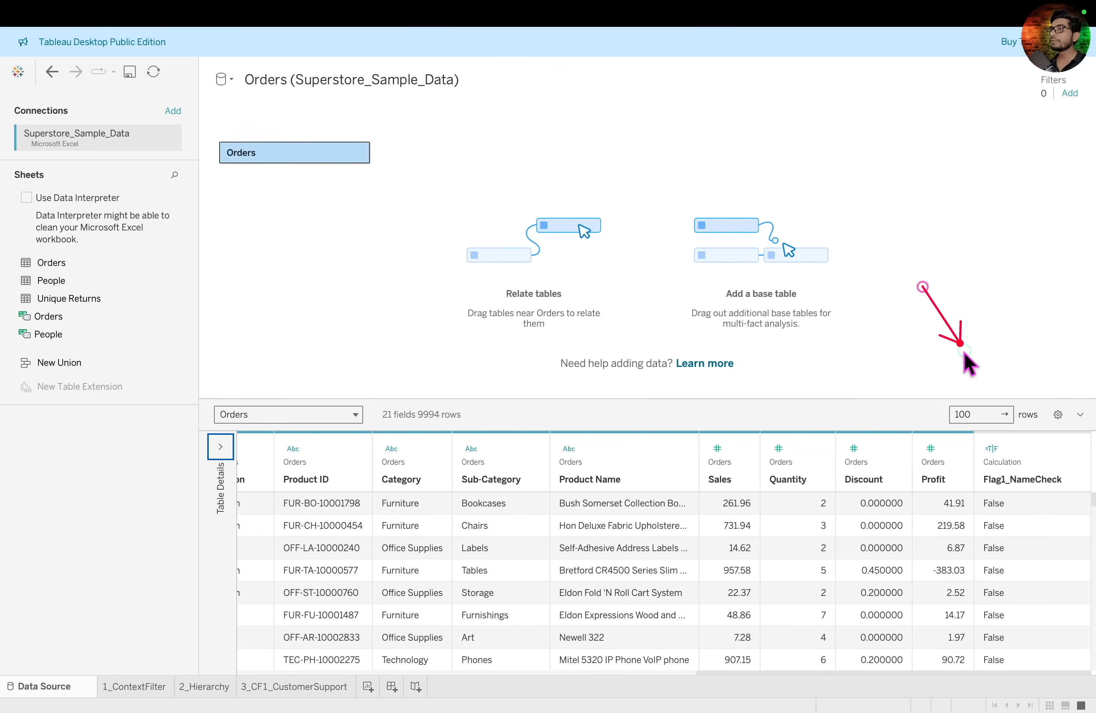
mouse_move(964, 354)
mouse_down()
mouse_move(1014, 462)
mouse_move(1026, 457)
mouse_up()
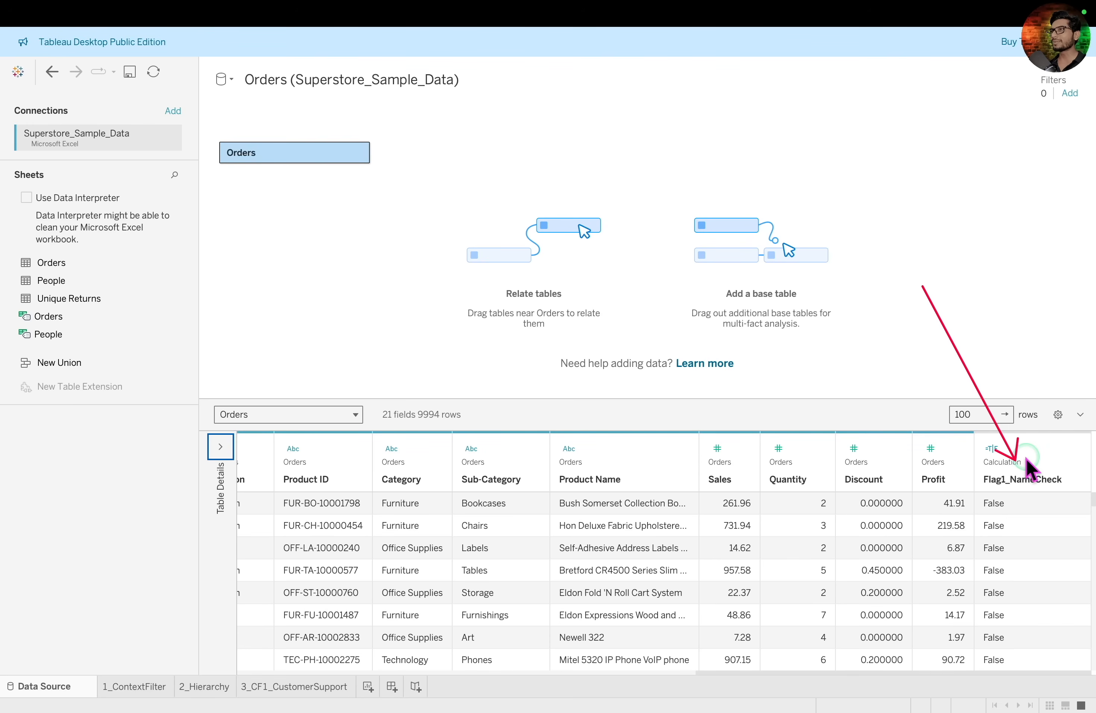
click(1035, 503)
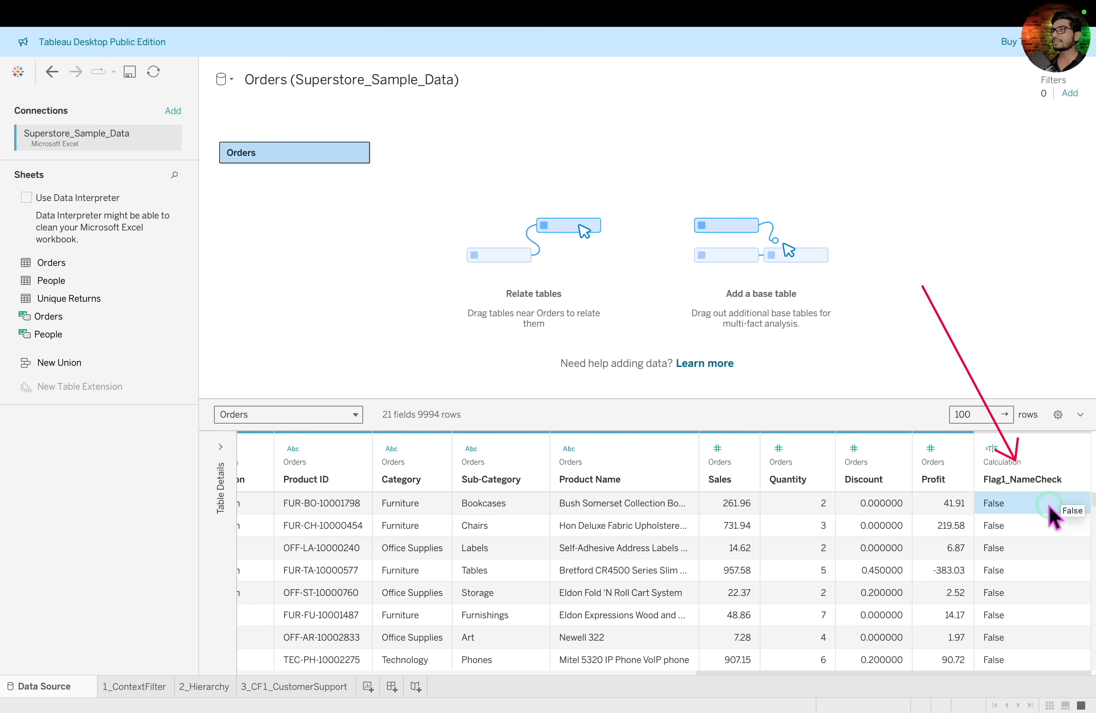
click(288, 685)
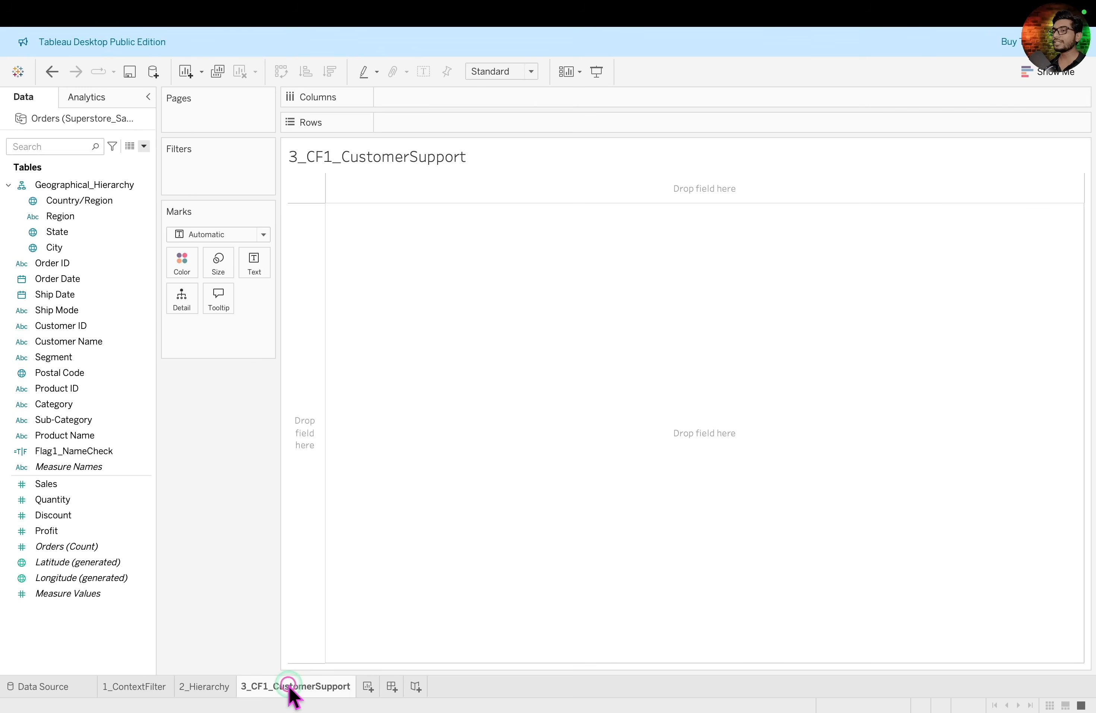
click(630, 494)
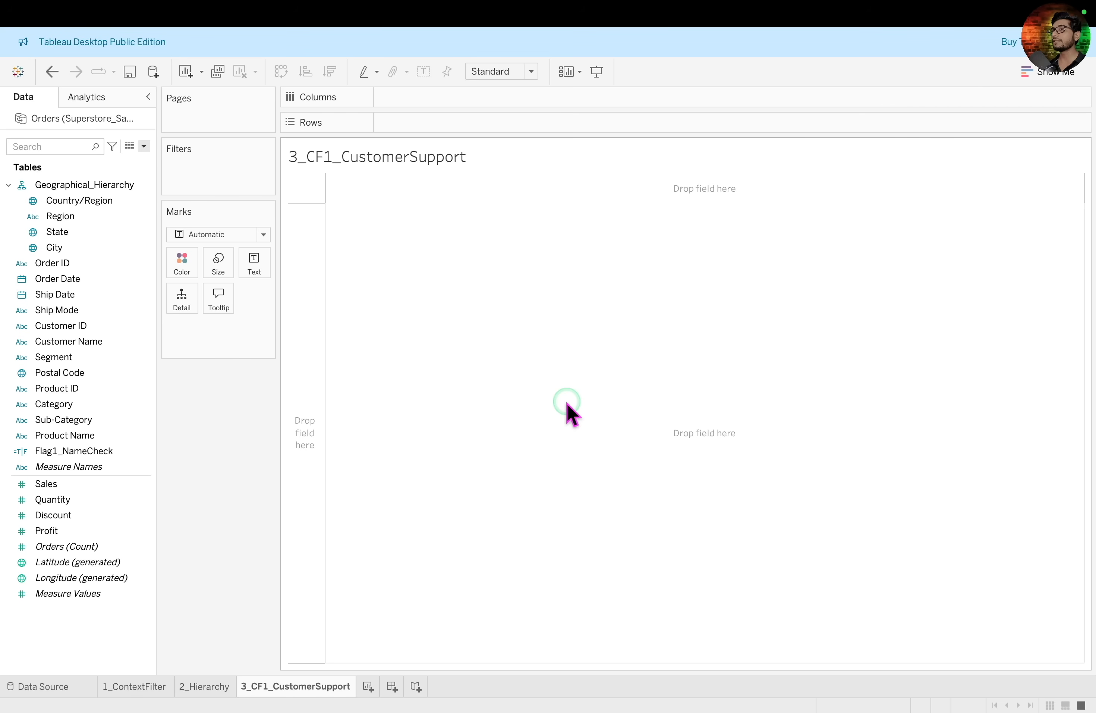
Start a second calculated field named Flag2_OrderIDCheck.
click(144, 146)
click(129, 162)
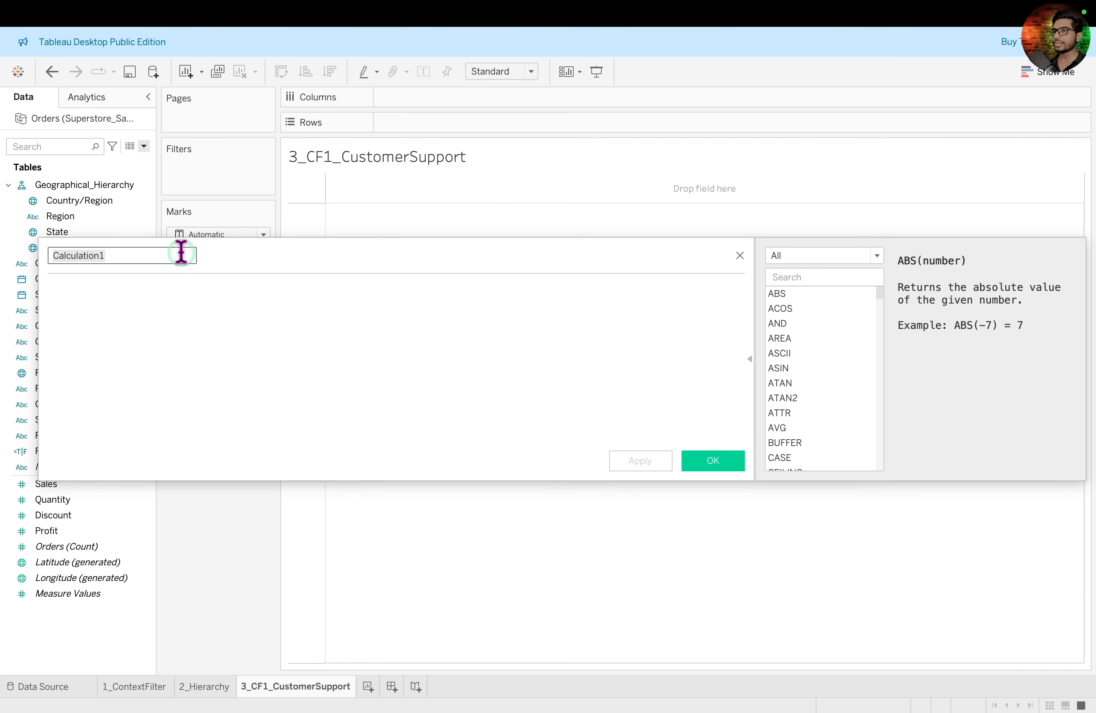
text(Flag2_OrderIDCheck)
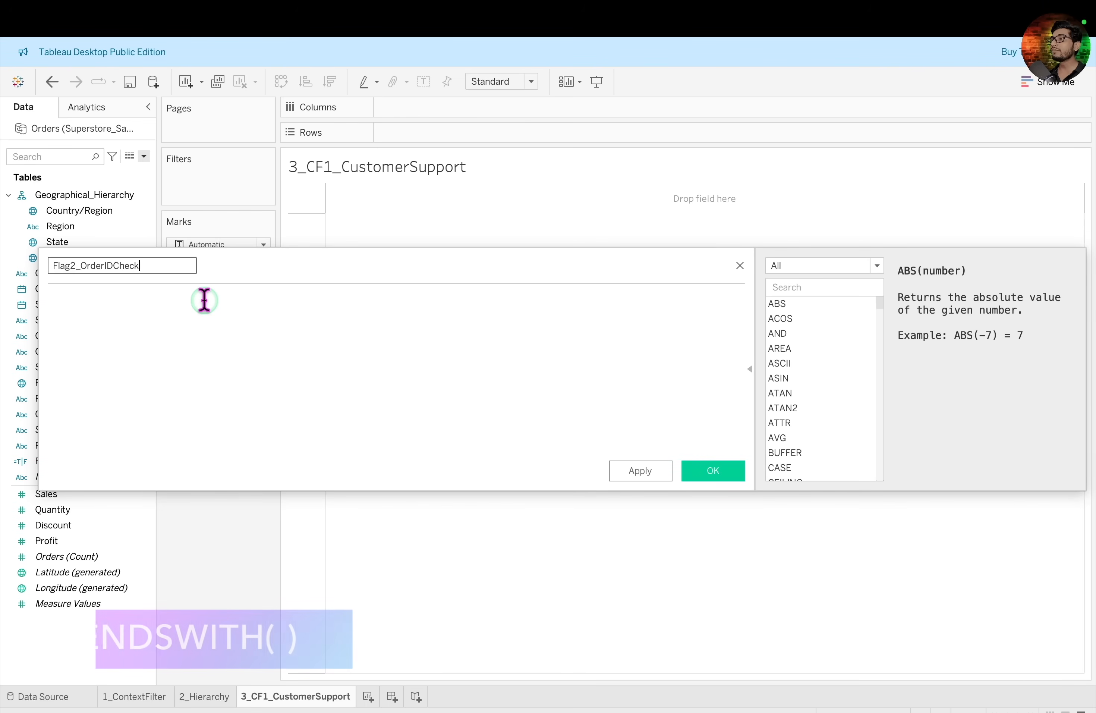
Enter an ENDSWITH formula that checks [Order ID] for the order number's last four digits as a quoted substring, and save the calculation.
click(204, 300)
text(ends)
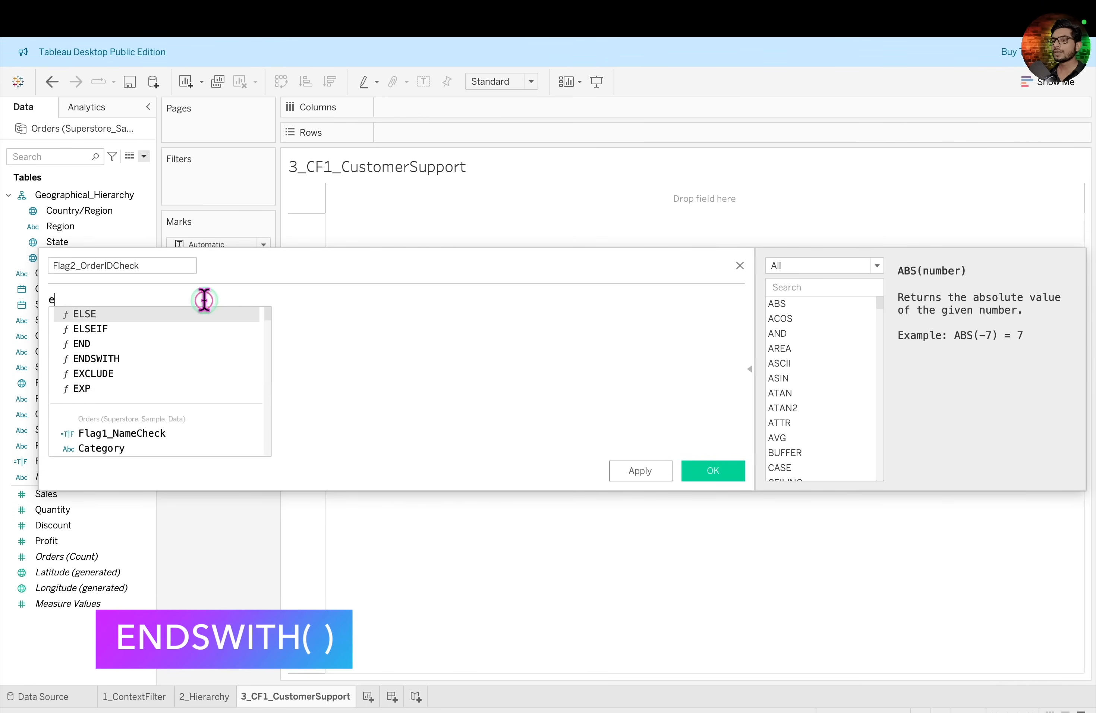
click(195, 315)
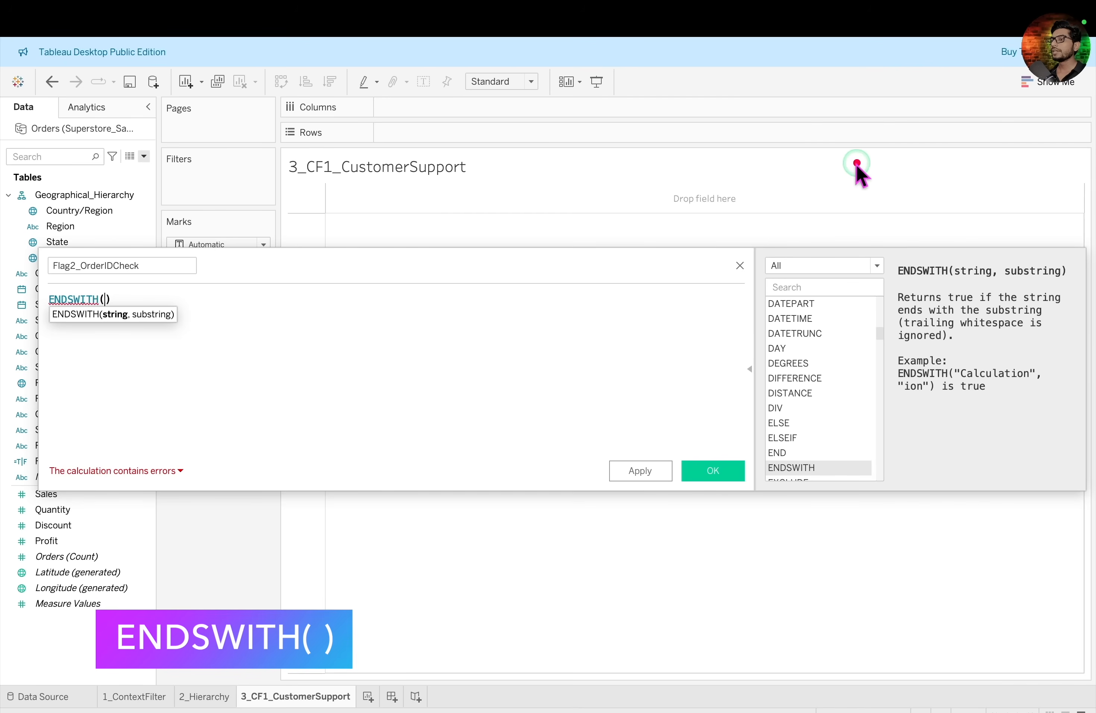
drag(843, 122, 971, 261)
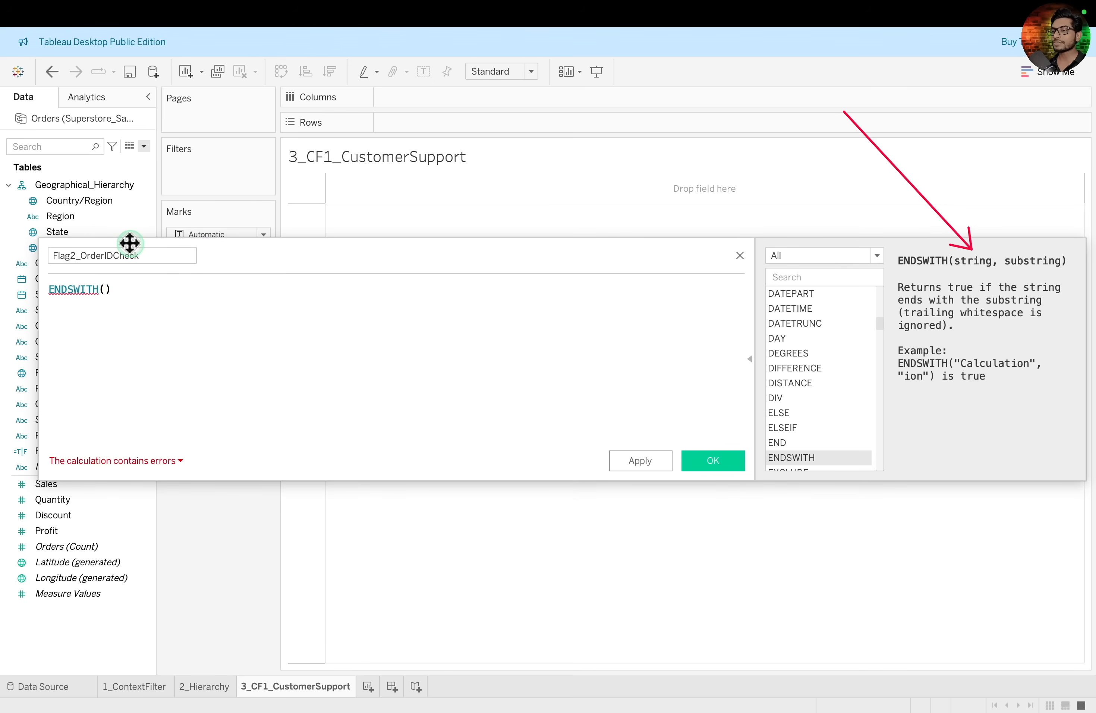
text([Order ID], "4501")
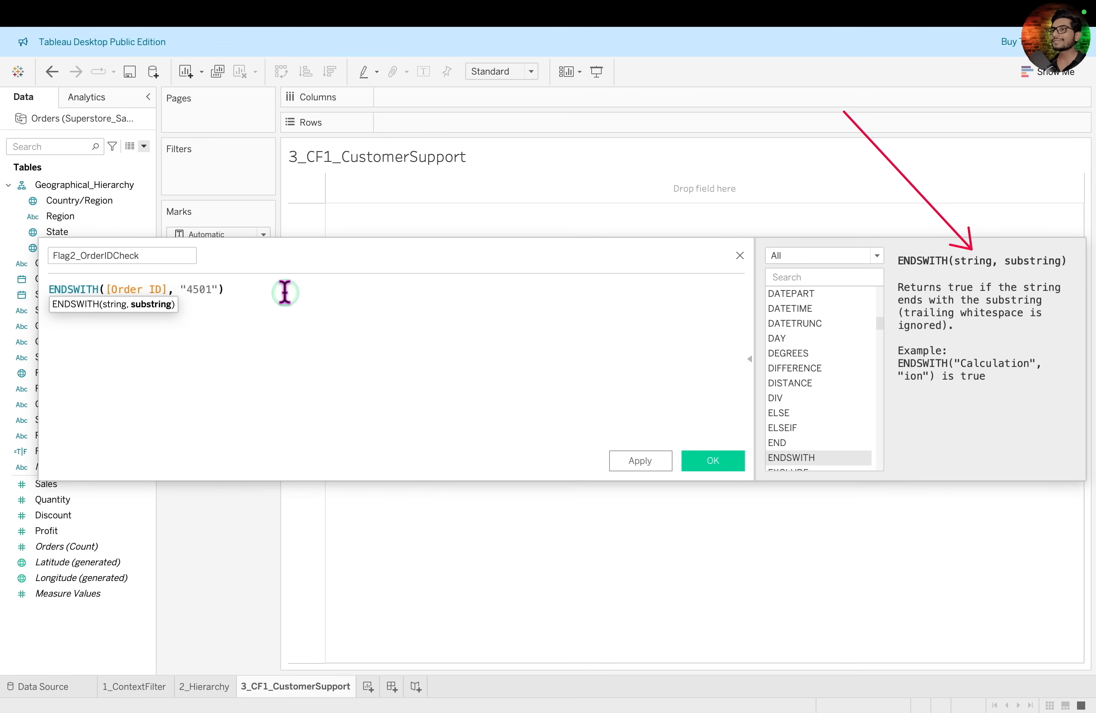
click(720, 461)
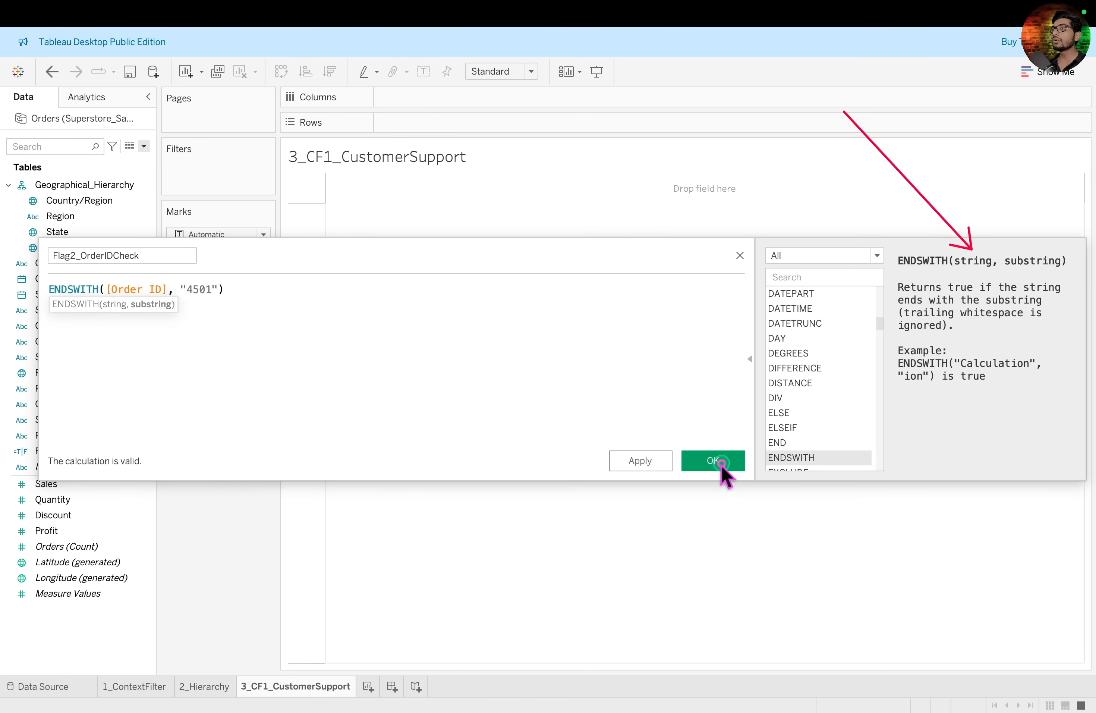
click(578, 346)
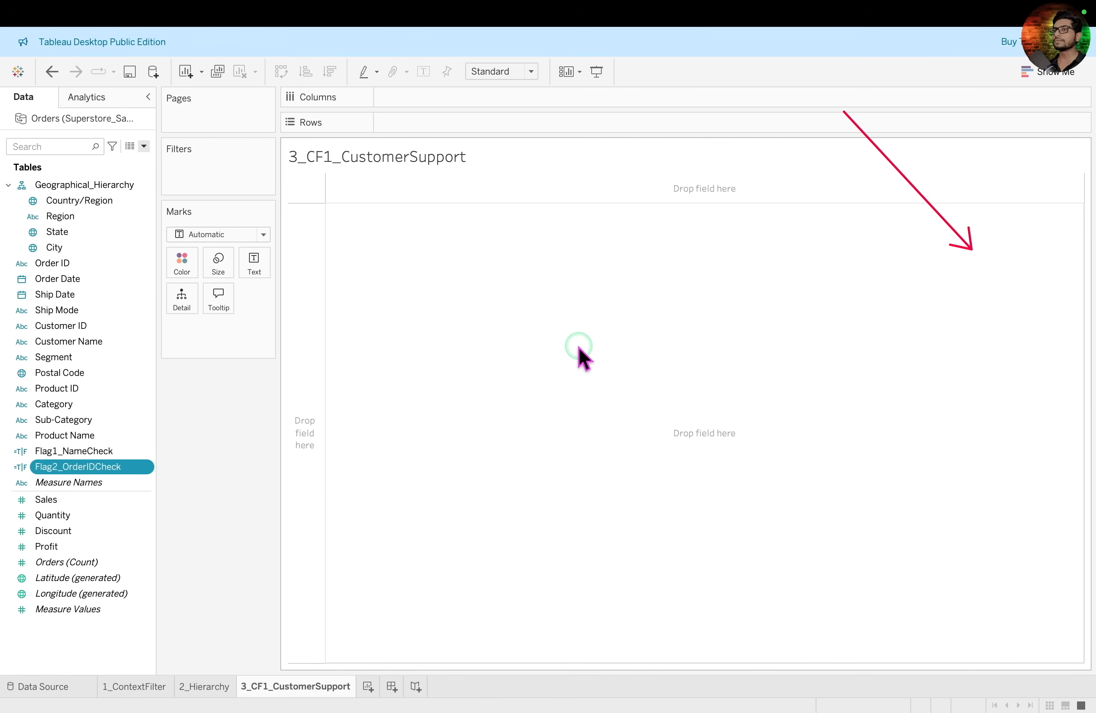
mouse_move(184, 442)
mouse_down()
mouse_move(74, 473)
mouse_move(10, 476)
mouse_up()
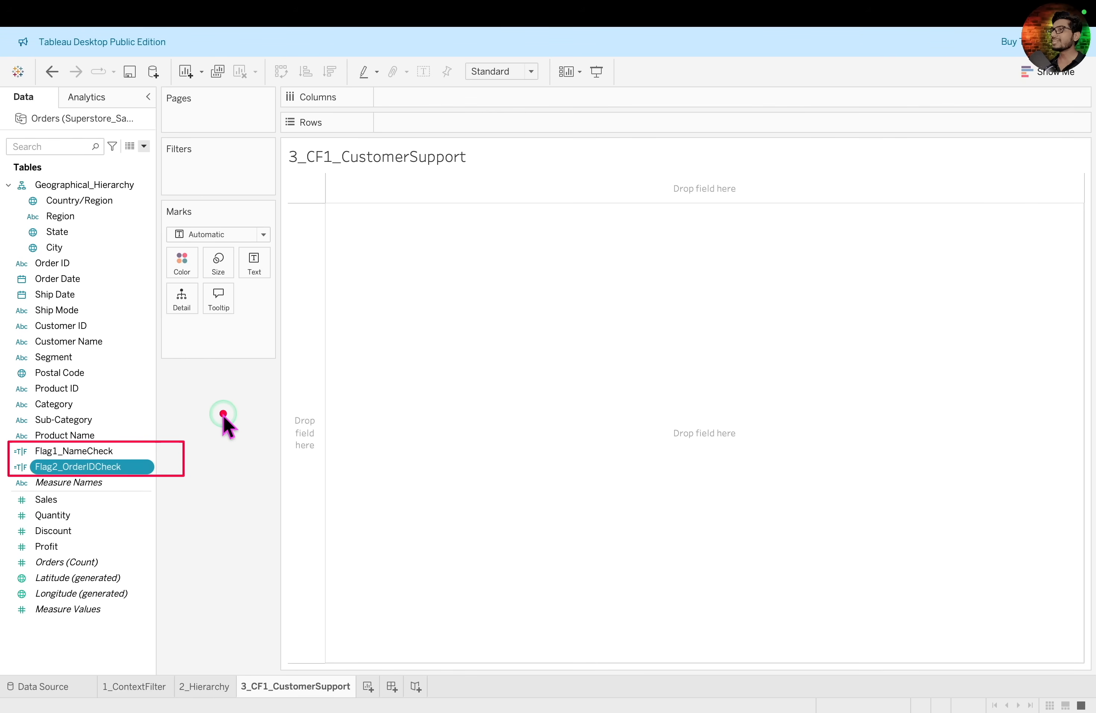
key(Escape)
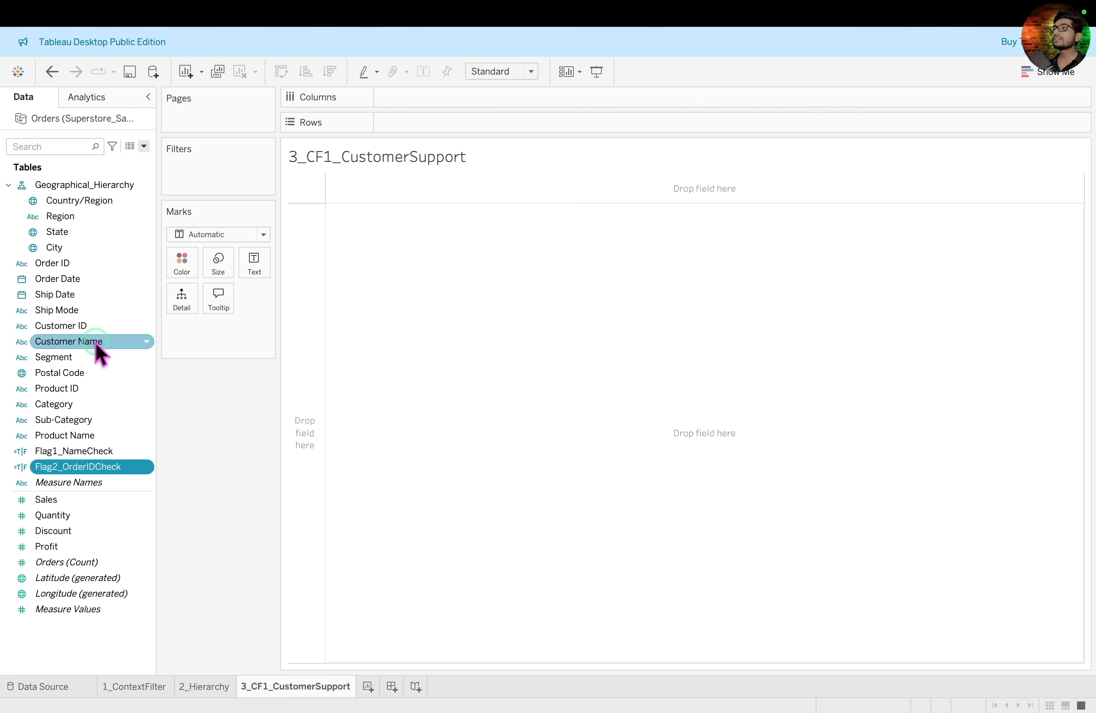
Add Customer Name, Order ID and Customer ID to Rows in that order, including all members of Customer Name and Order ID.
drag(97, 343, 502, 125)
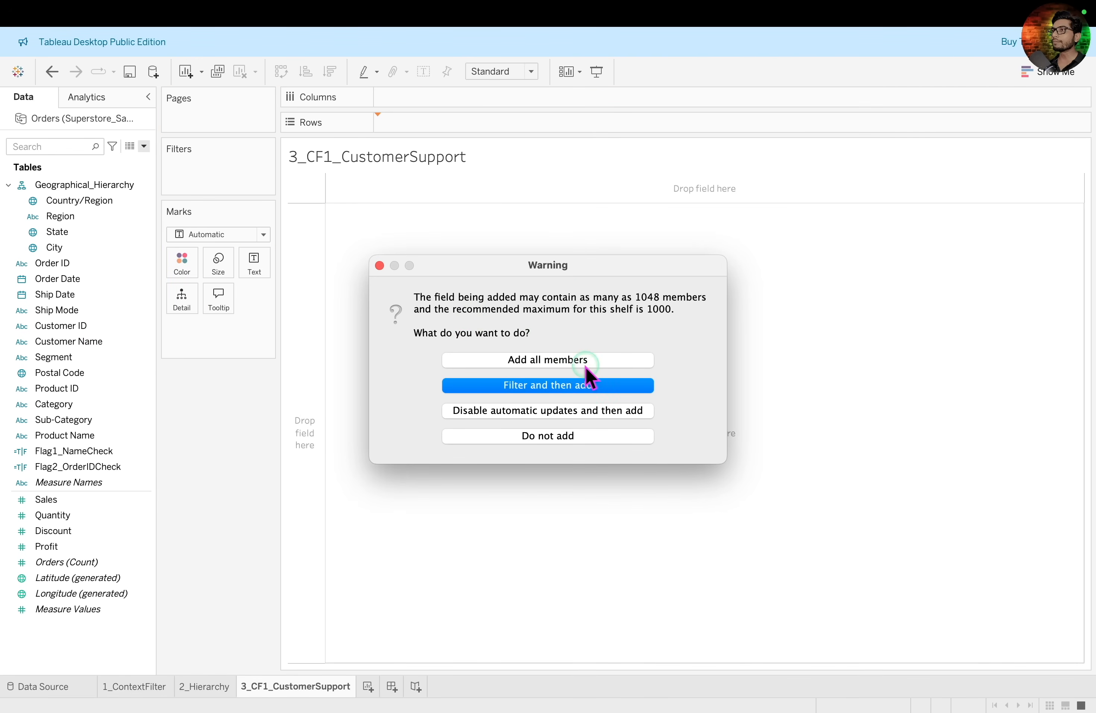
click(613, 358)
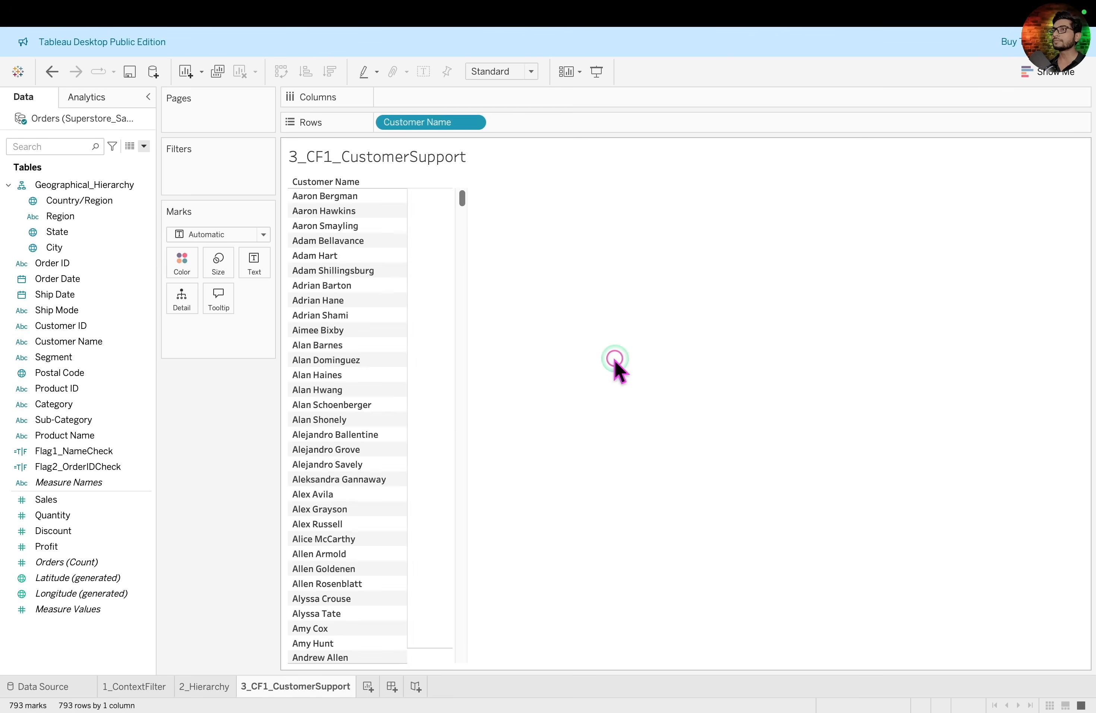
drag(80, 264, 606, 131)
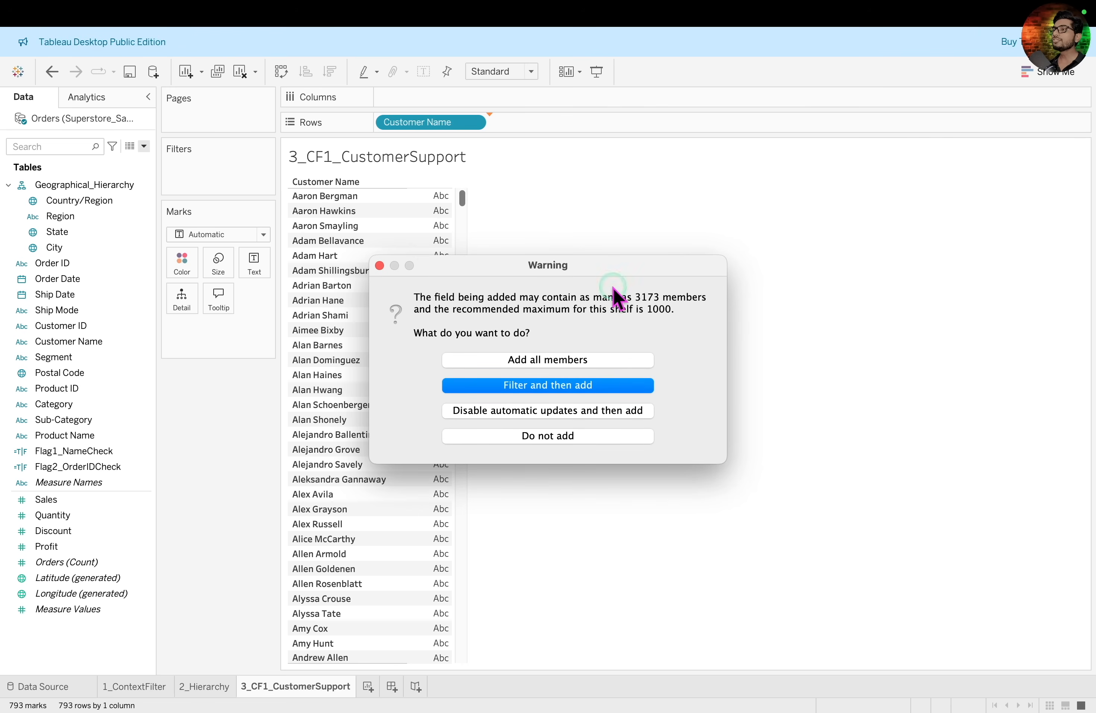
click(611, 360)
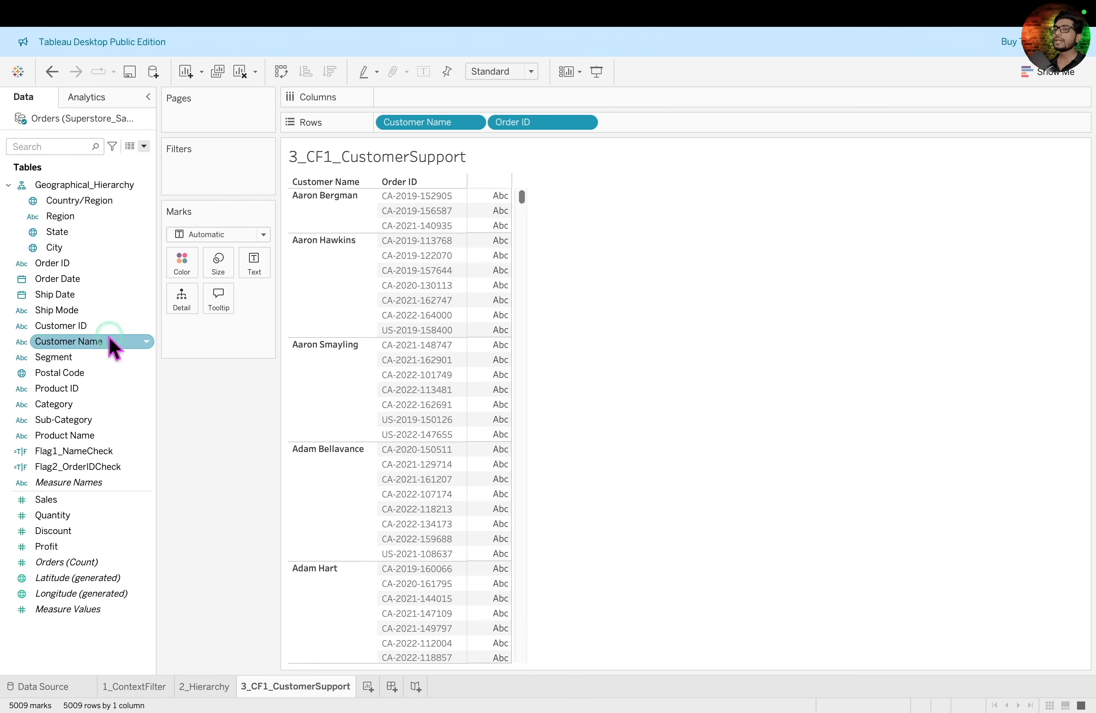
drag(112, 329, 742, 124)
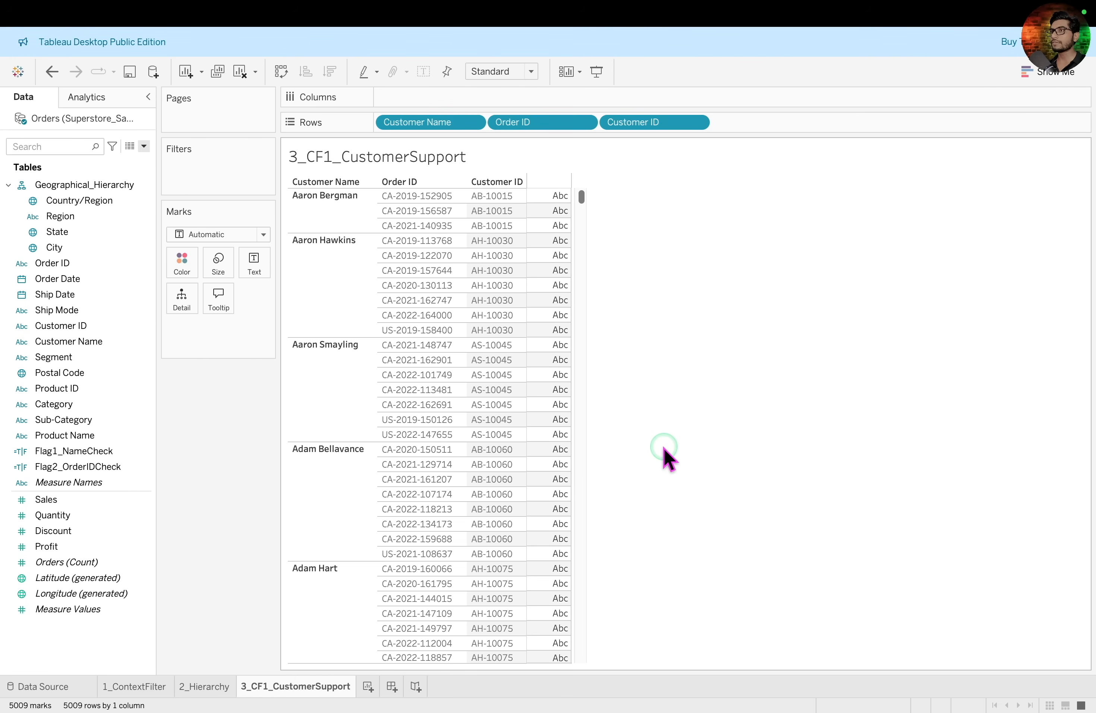
Filter the sheet by Flag1_NameCheck, keeping only the True value.
click(136, 450)
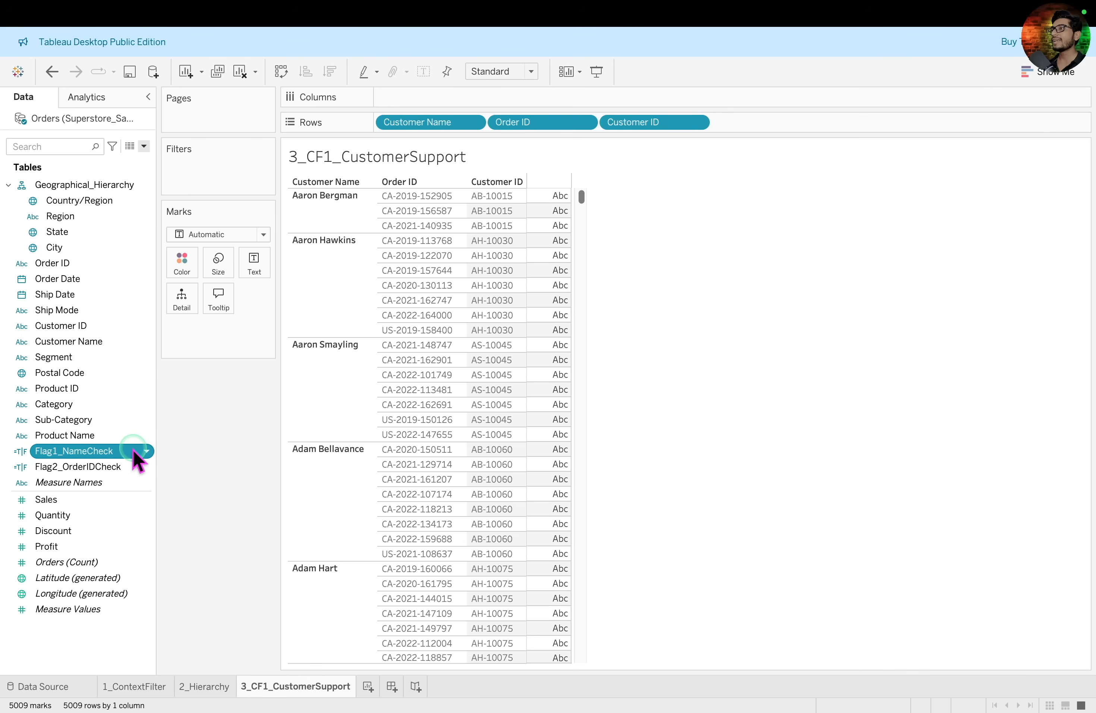
drag(135, 456, 245, 171)
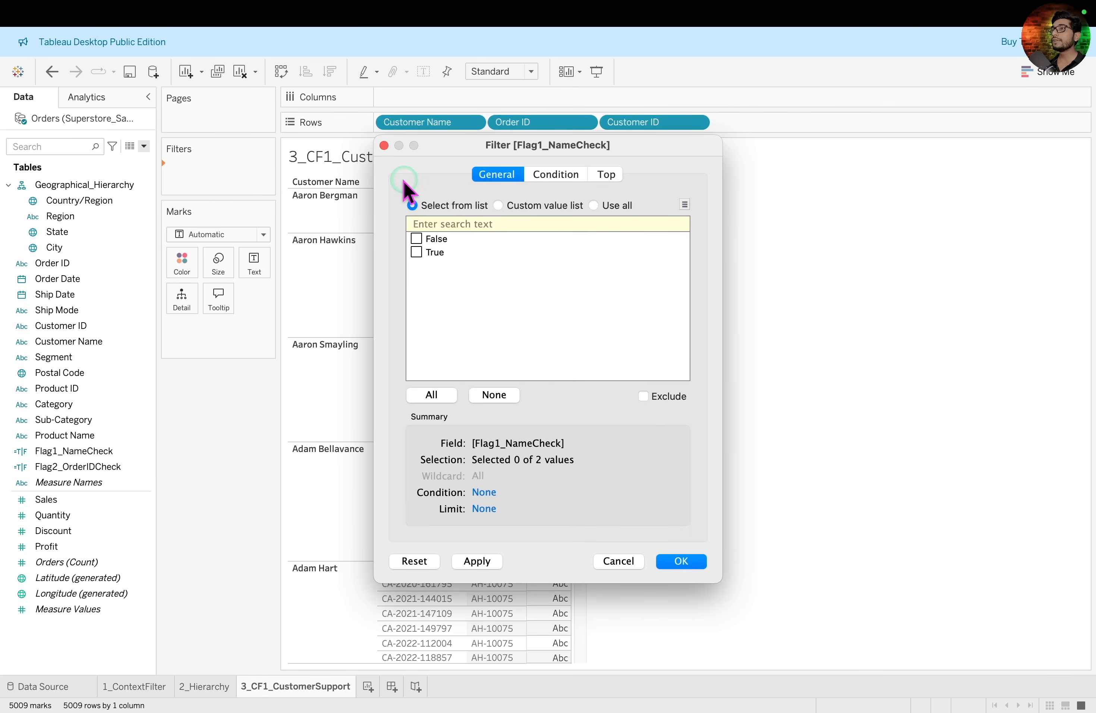
click(417, 253)
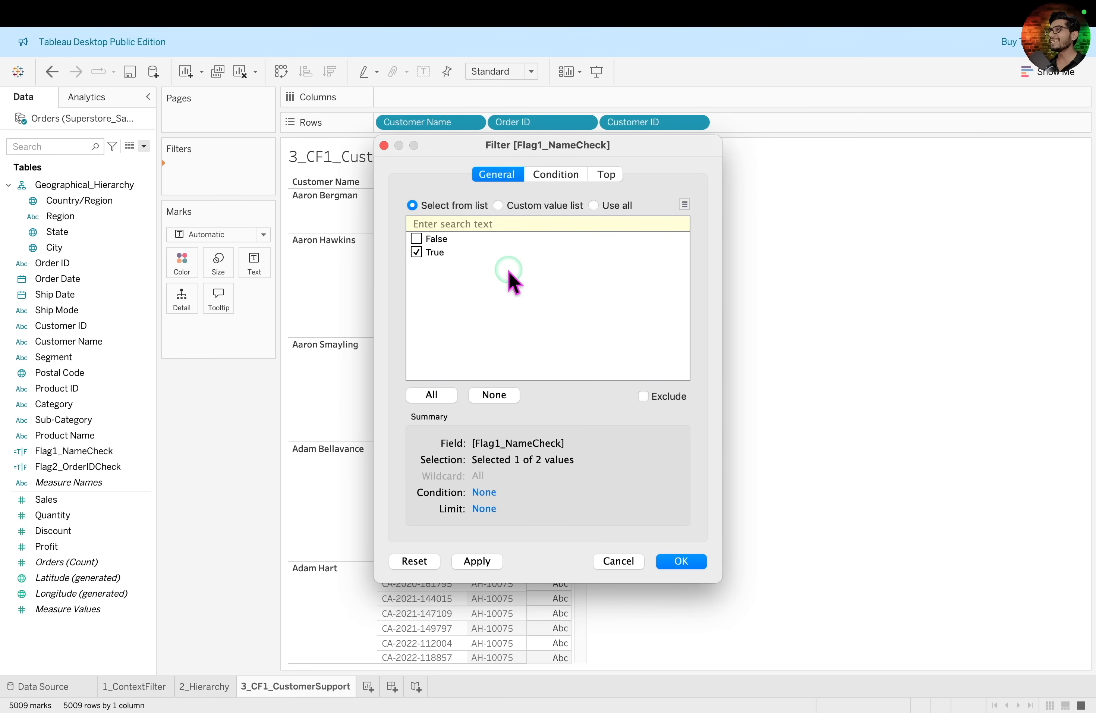
click(667, 562)
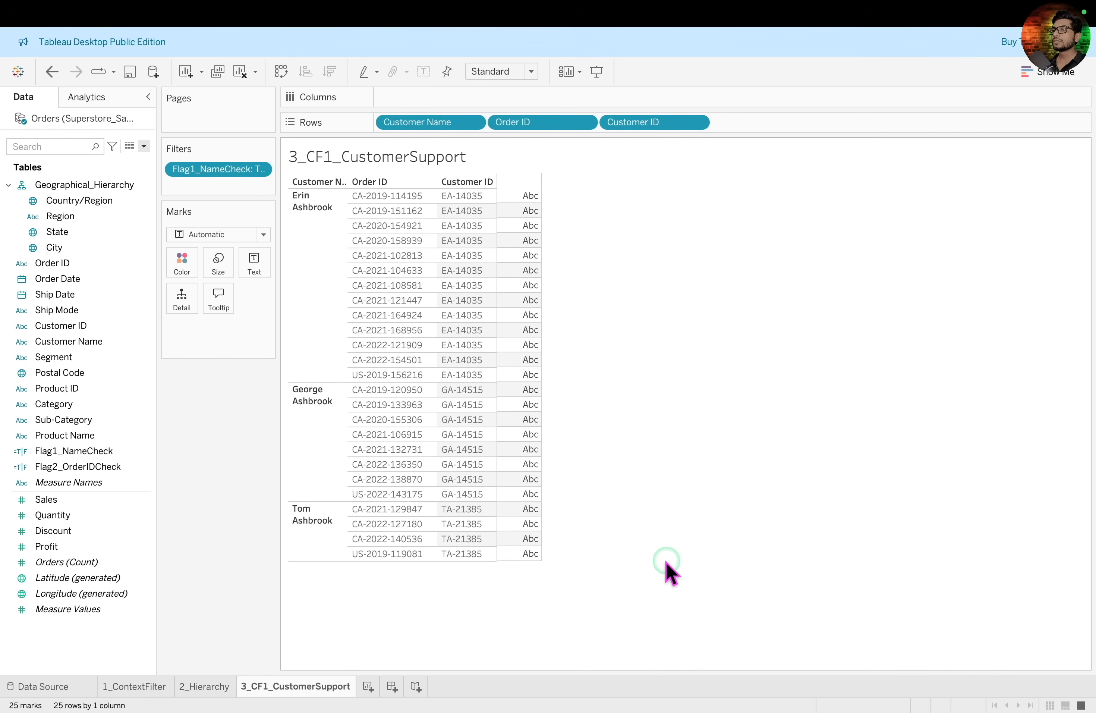
mouse_move(277, 176)
mouse_down()
mouse_move(326, 281)
mouse_move(345, 572)
mouse_move(342, 561)
mouse_up()
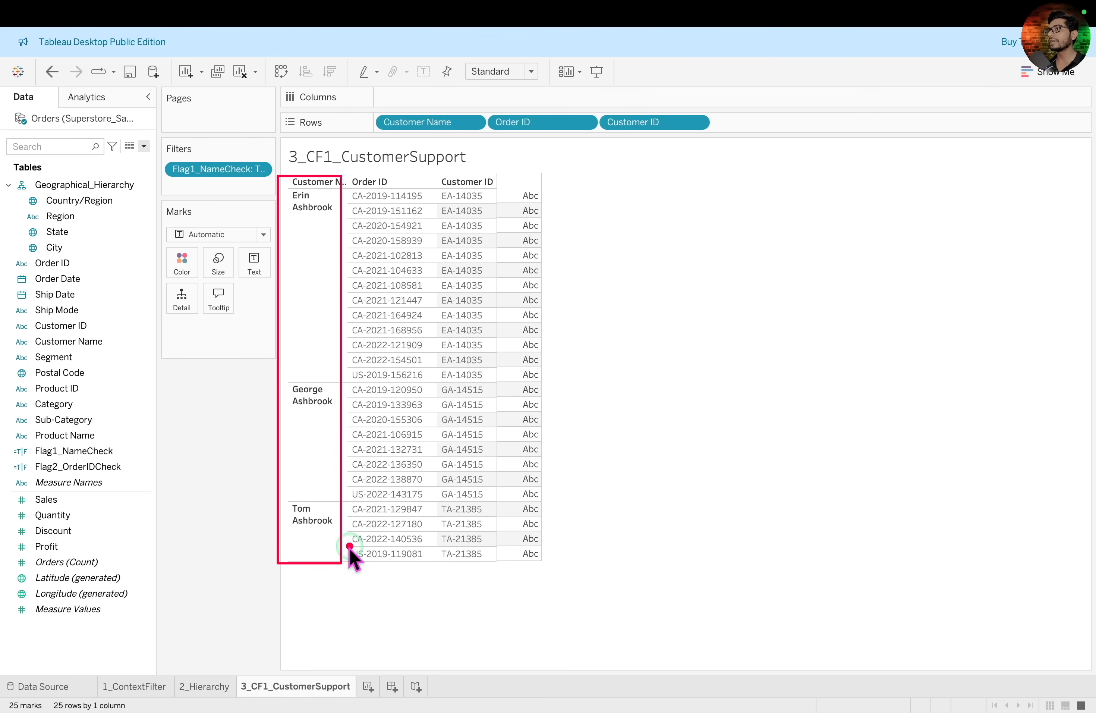
key(Escape)
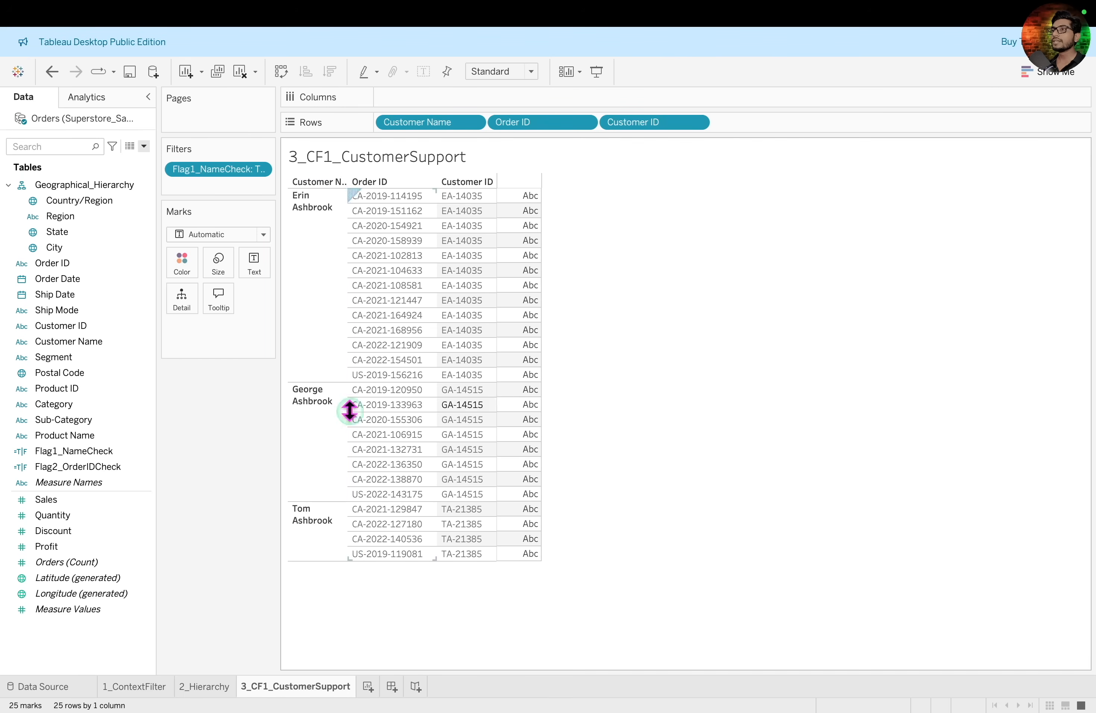
Add Flag2_OrderIDCheck as a second filter on the sheet, keeping only the True value.
click(113, 466)
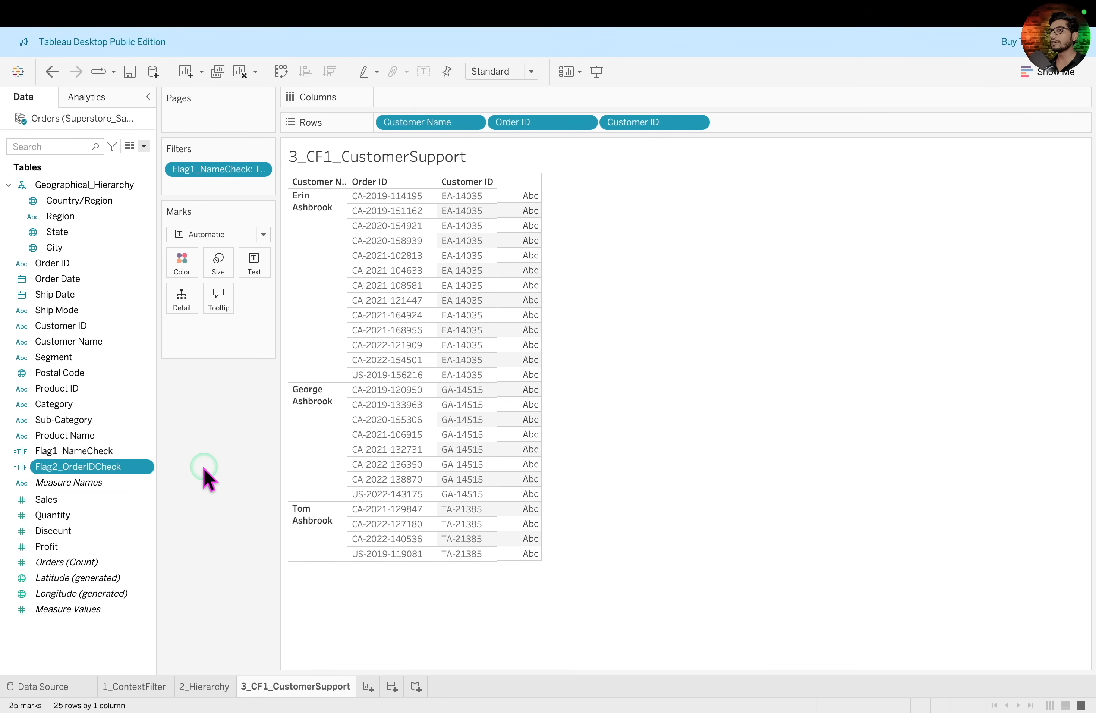
drag(103, 468, 234, 185)
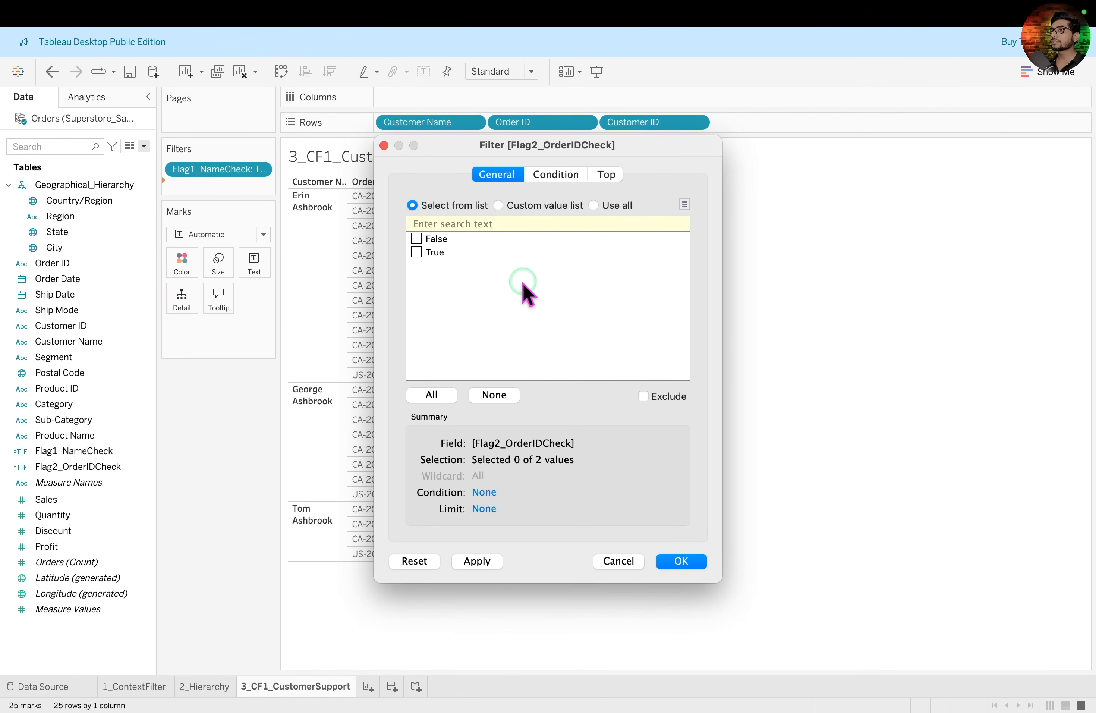
click(416, 252)
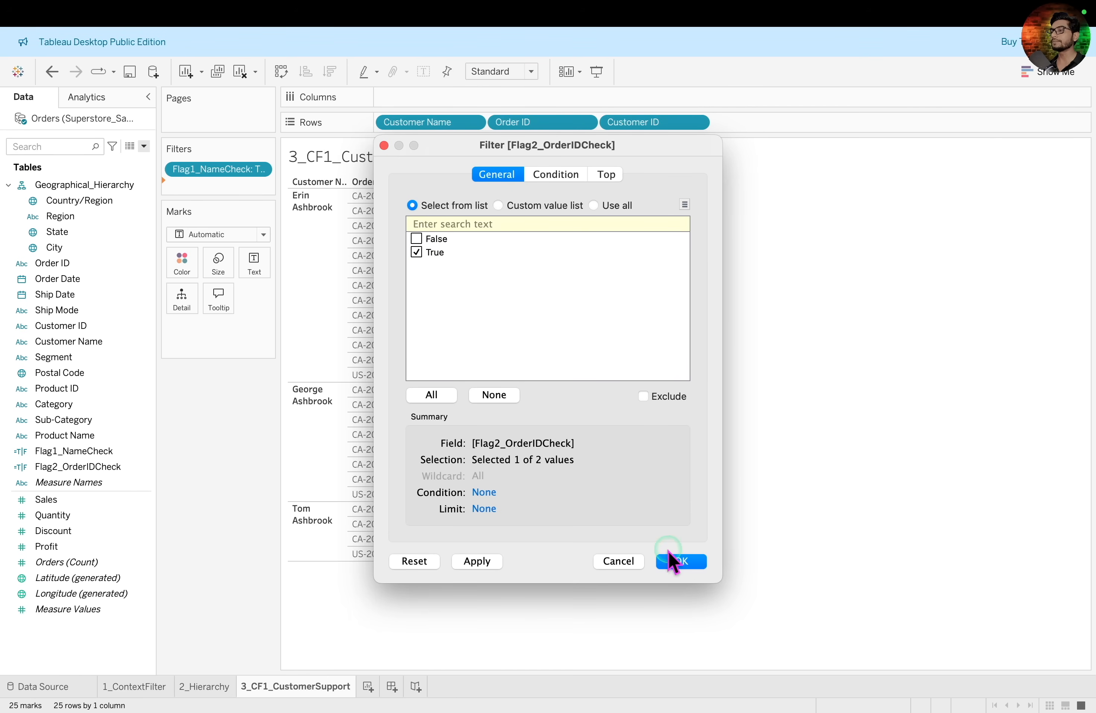
click(676, 569)
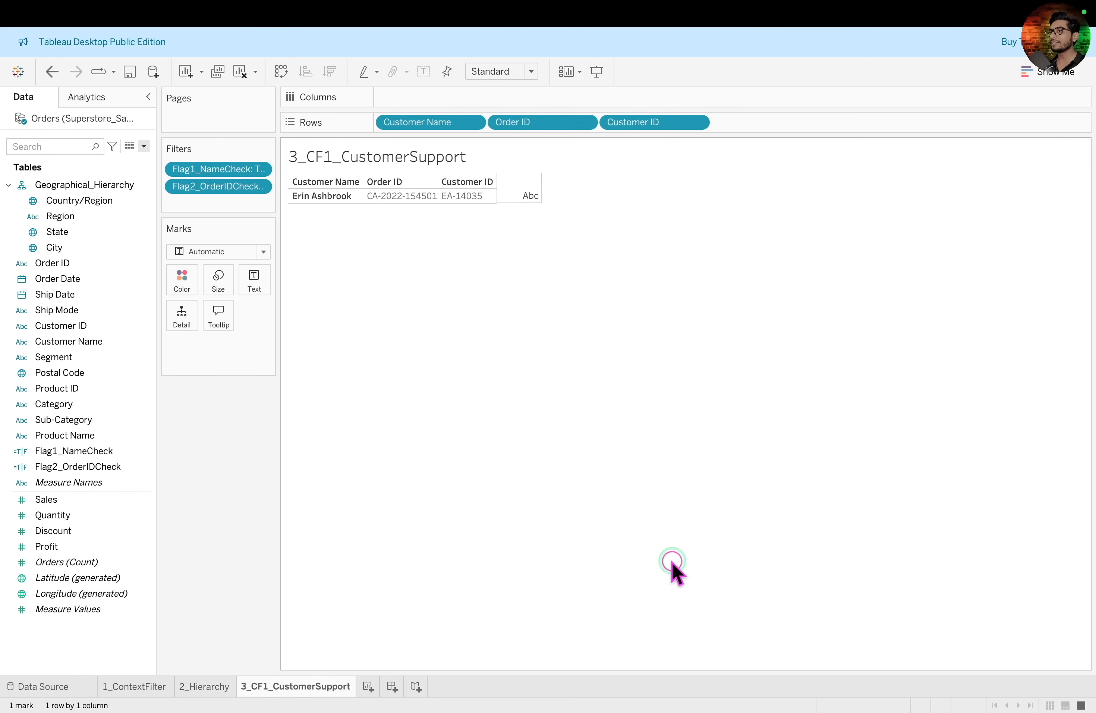
mouse_move(293, 174)
mouse_down()
mouse_move(501, 222)
mouse_move(542, 225)
mouse_move(544, 214)
mouse_up()
drag(161, 139, 280, 217)
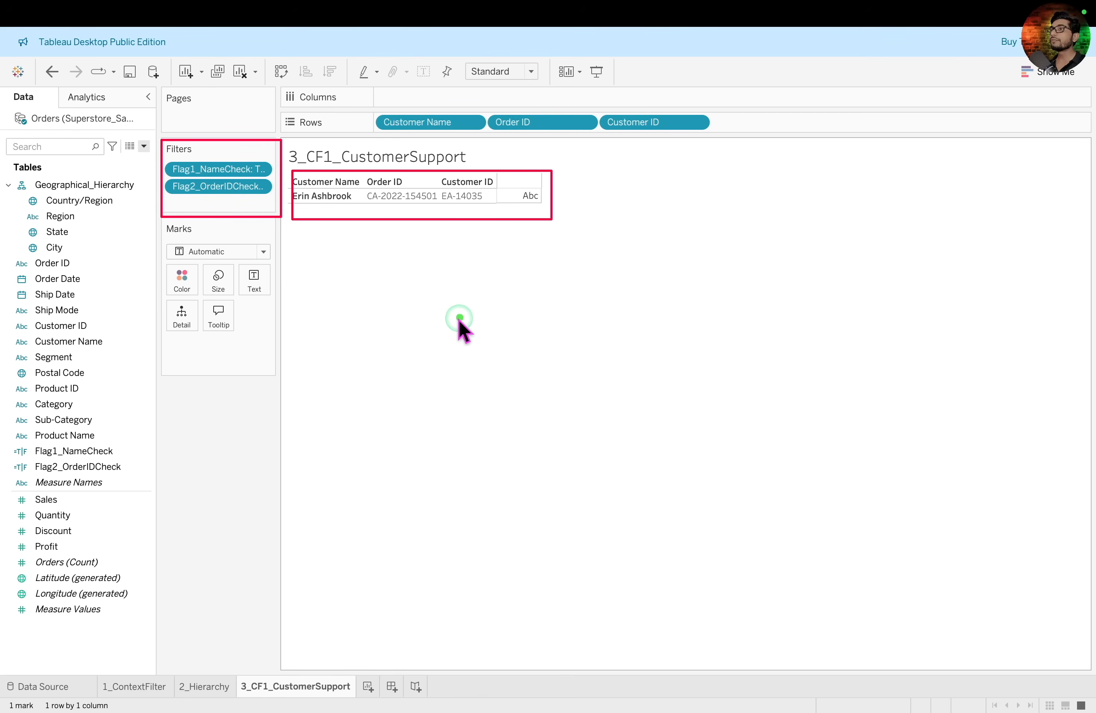
drag(443, 343, 463, 211)
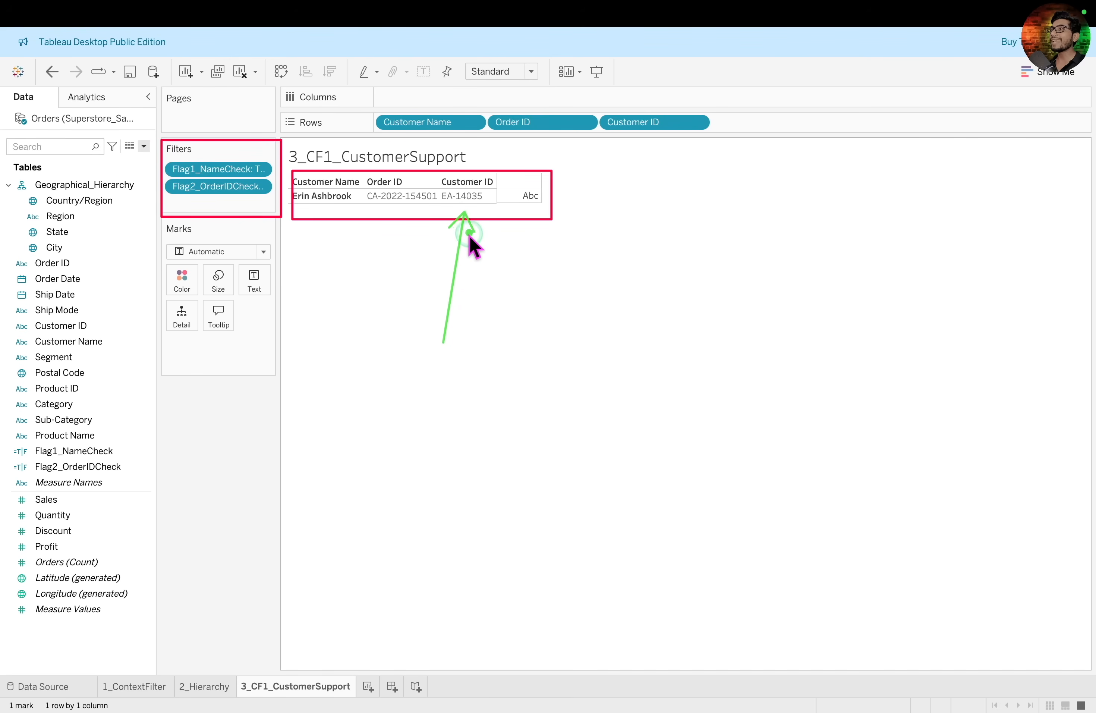
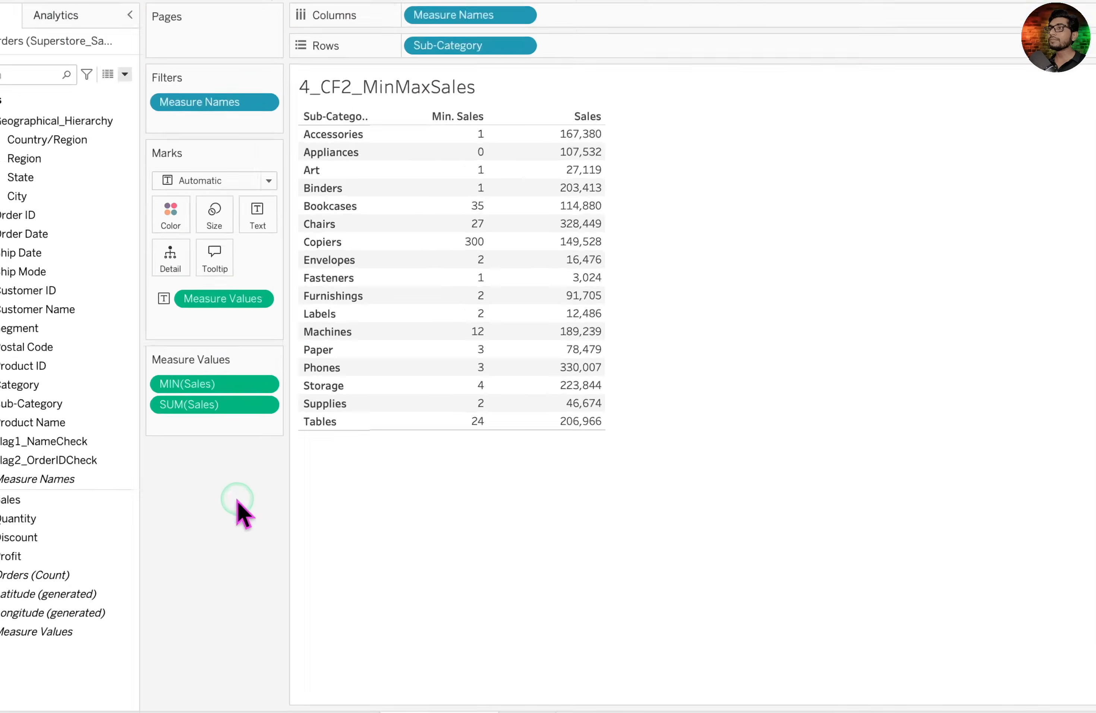
Change the aggregation of SUM(Sales) in the measure values to Maximum.
click(263, 404)
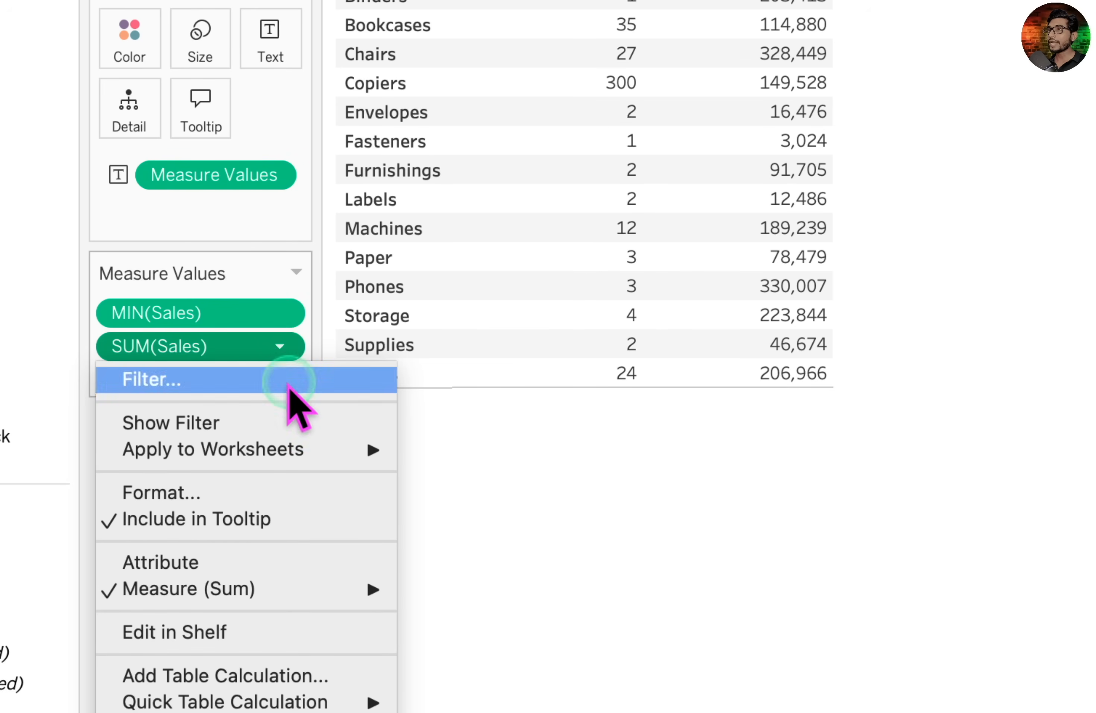
click(344, 588)
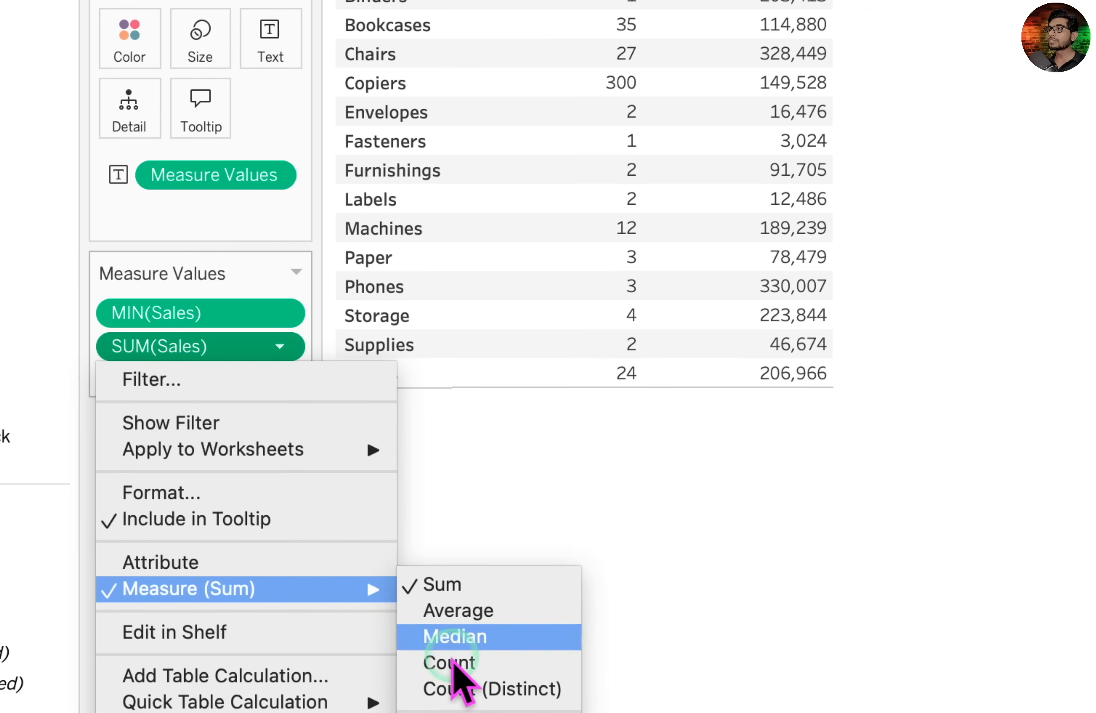
click(474, 672)
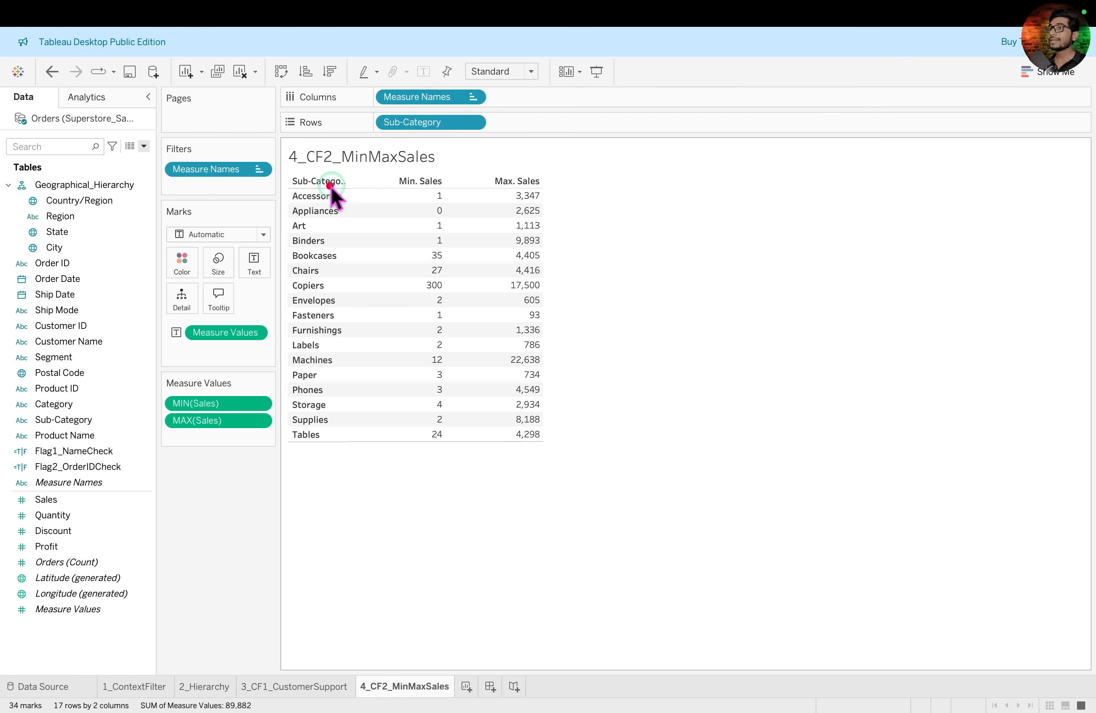
mouse_move(278, 168)
mouse_down()
mouse_move(530, 393)
mouse_move(577, 472)
mouse_up()
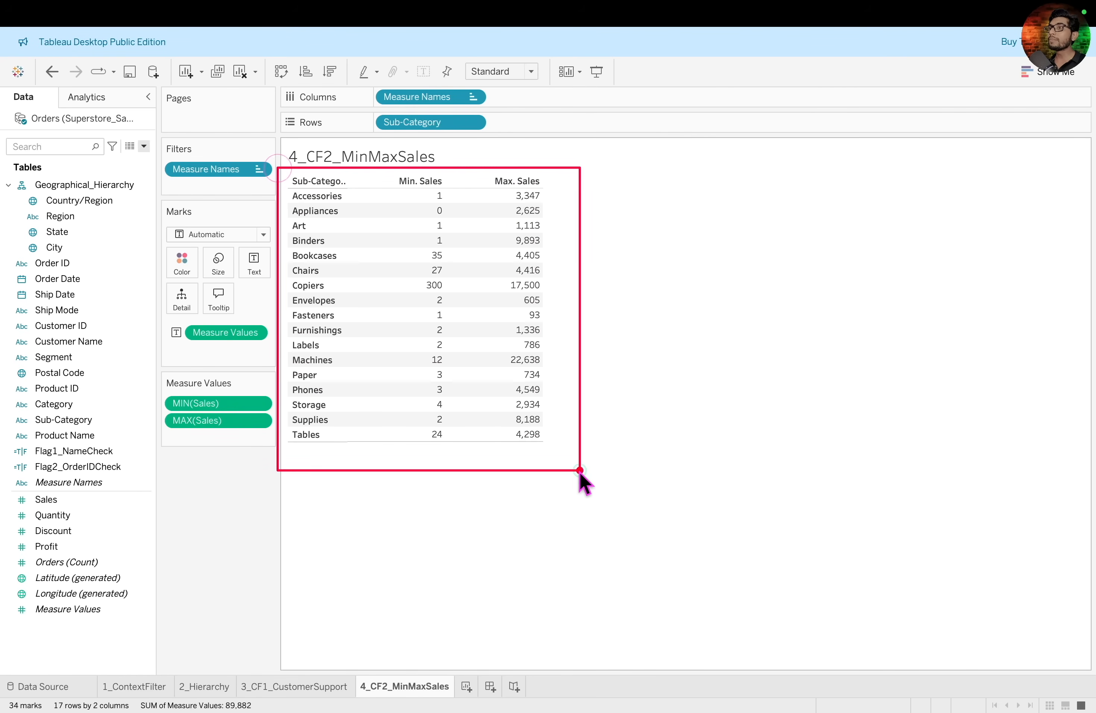
mouse_move(530, 111)
mouse_down()
mouse_move(513, 134)
mouse_move(429, 179)
mouse_up()
drag(597, 117, 533, 181)
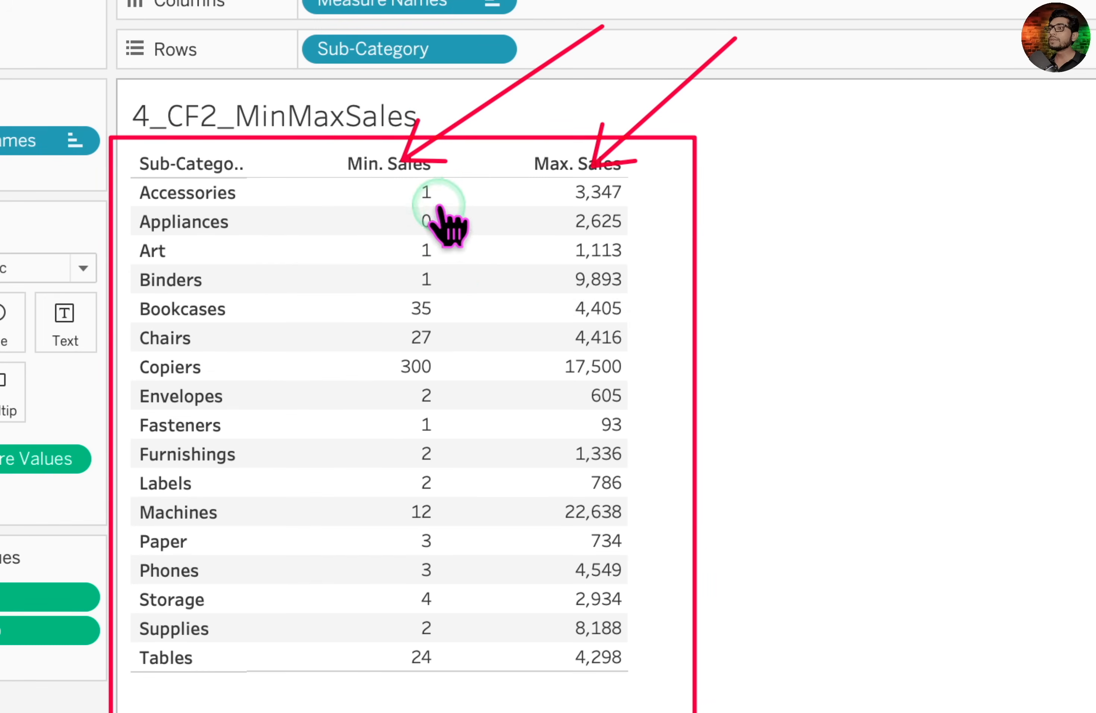
mouse_move(434, 215)
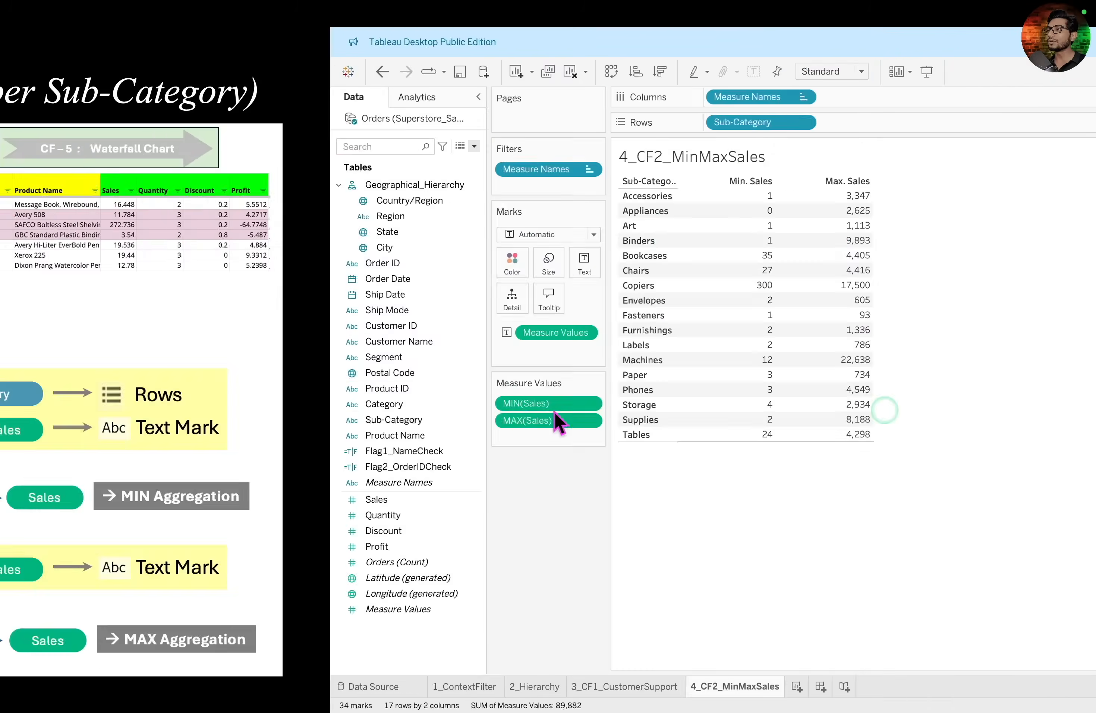
mouse_move(445, 225)
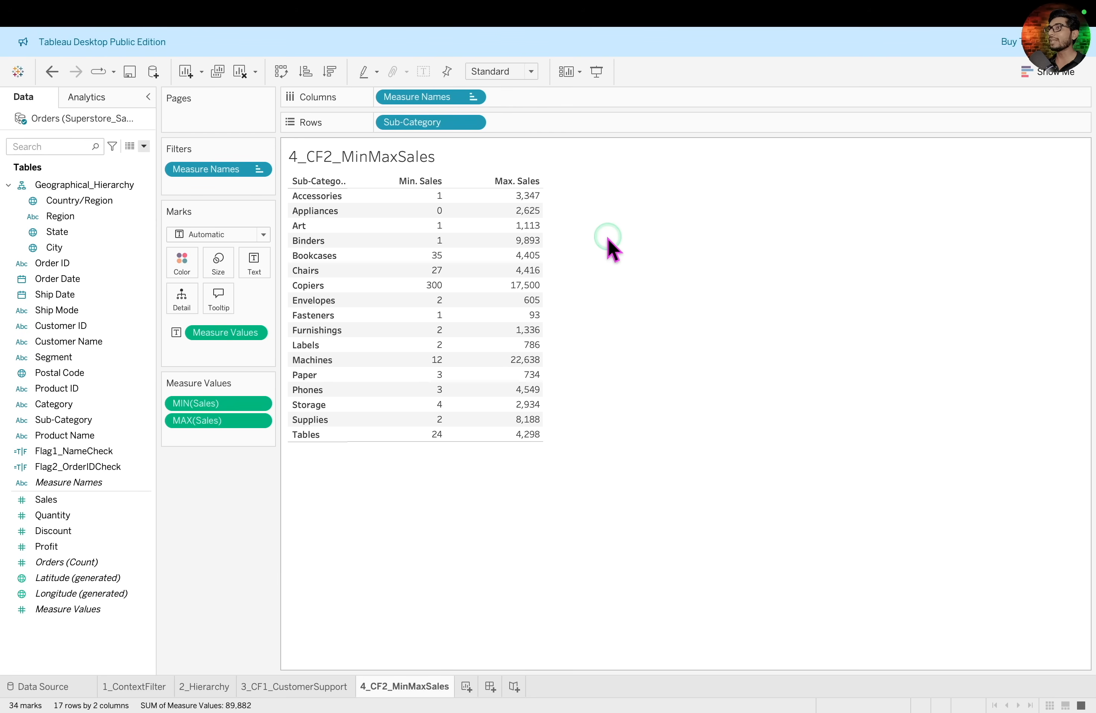
Create a new worksheet and name it 5_CF2_MinMaxSales.
click(466, 686)
double_click(467, 686)
click(667, 365)
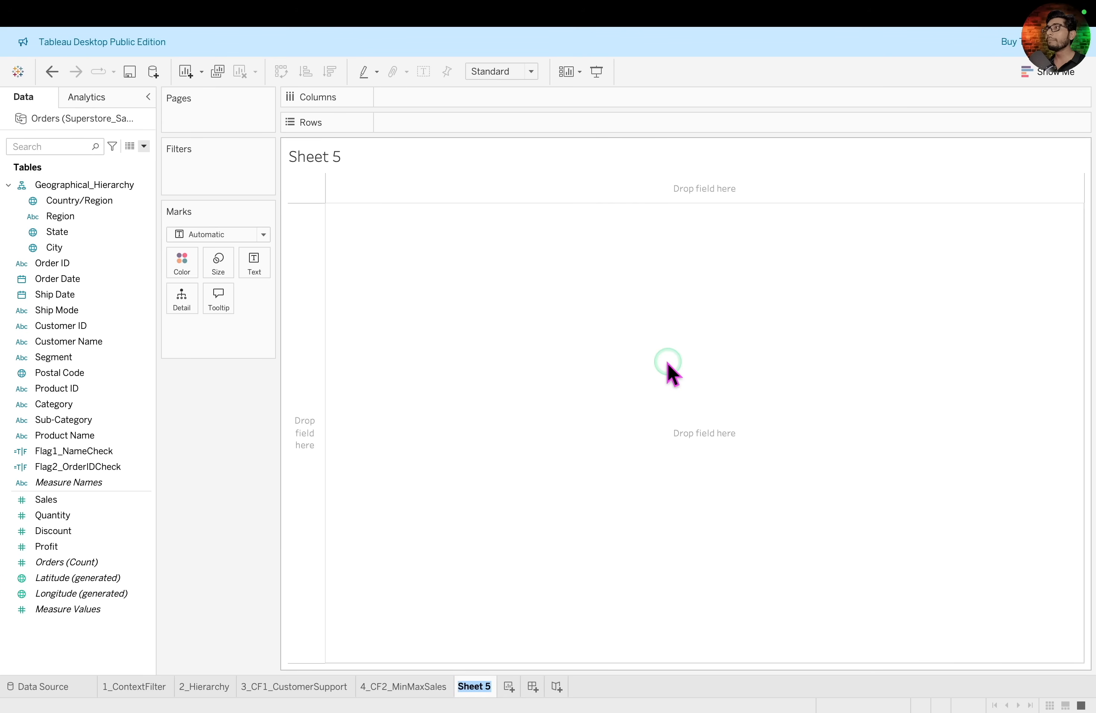
text(5_CF2_MinMaxSales)
key(Return)
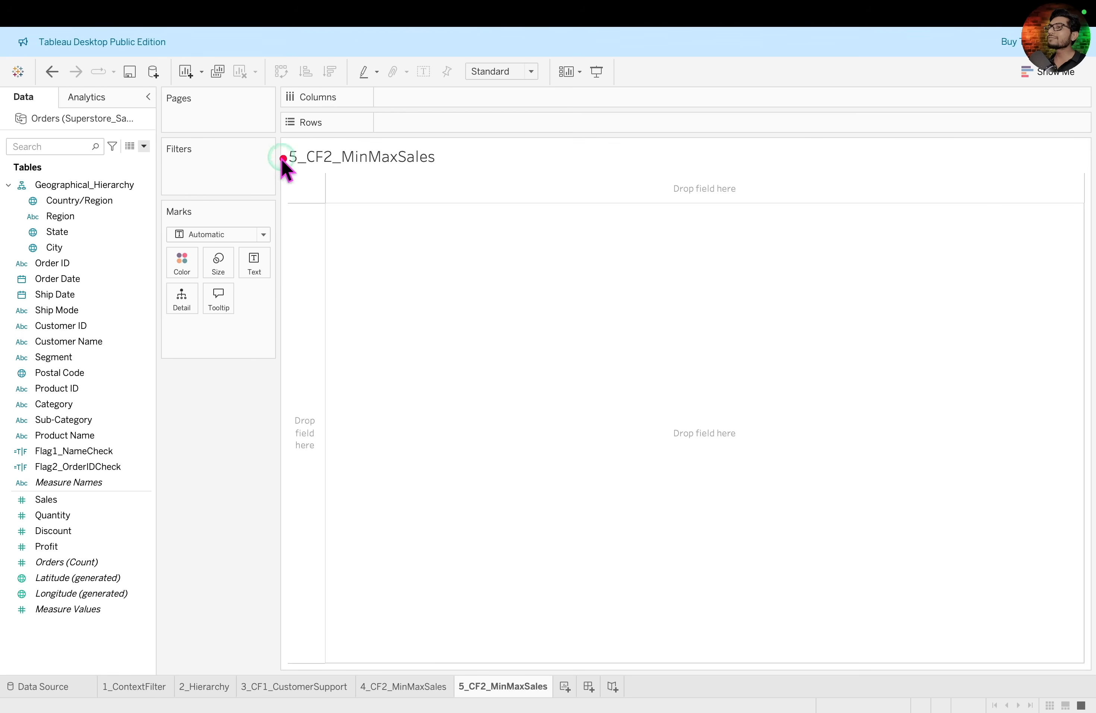
Replace the worksheet's displayed title with "MinMax Sales using Calculated Fields".
drag(274, 133, 463, 190)
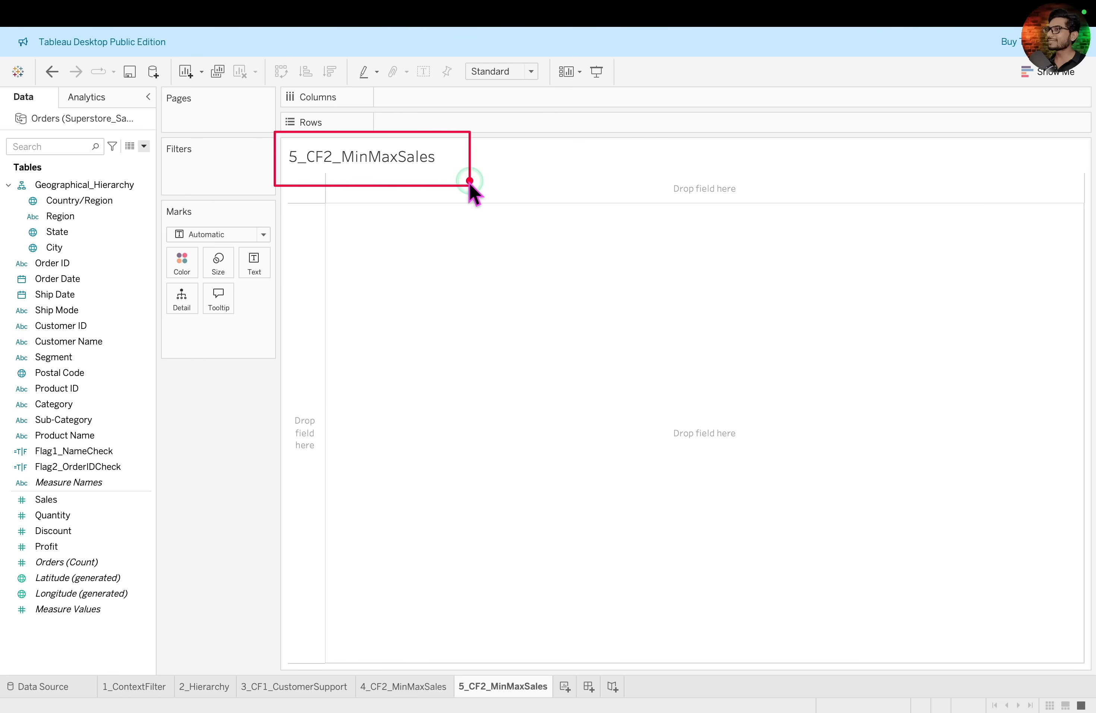
click(384, 159)
double_click(383, 159)
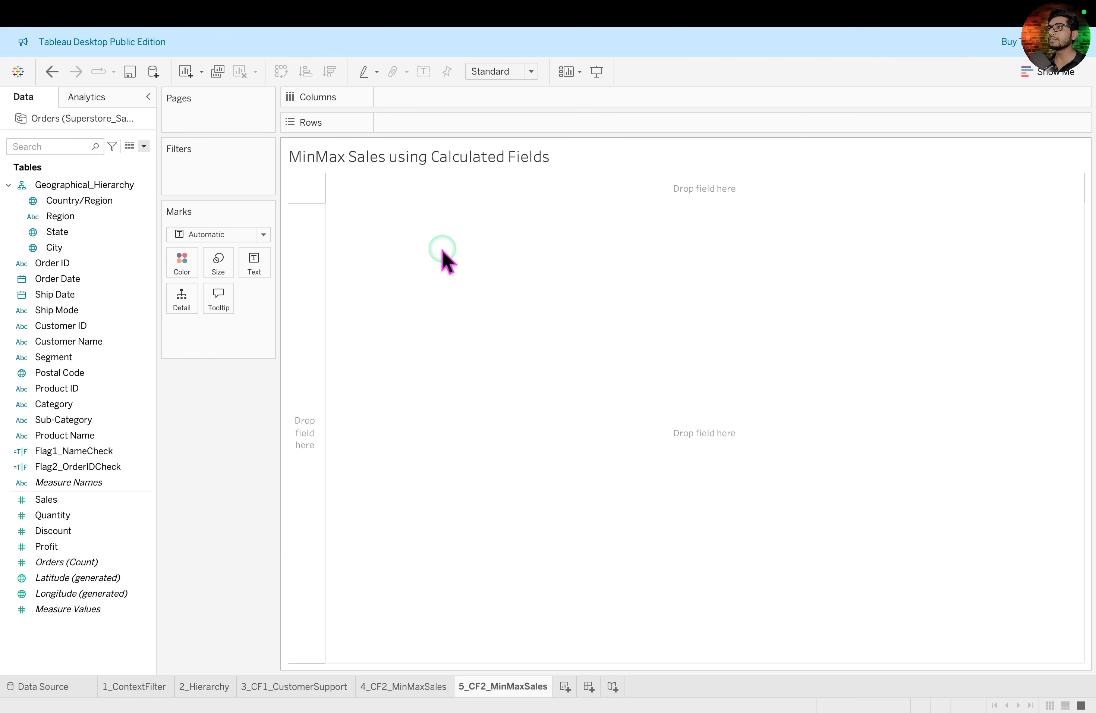
Create a calculated field named Min Sale CF with the formula MIN([Sales]).
right_click(90, 650)
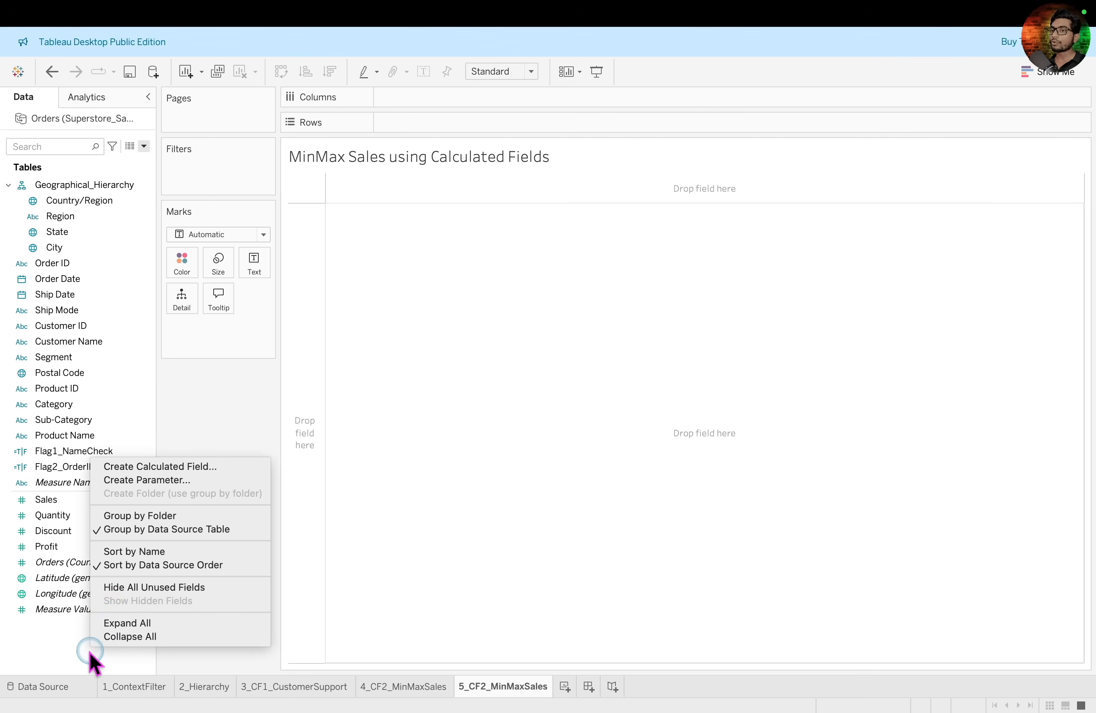
click(190, 466)
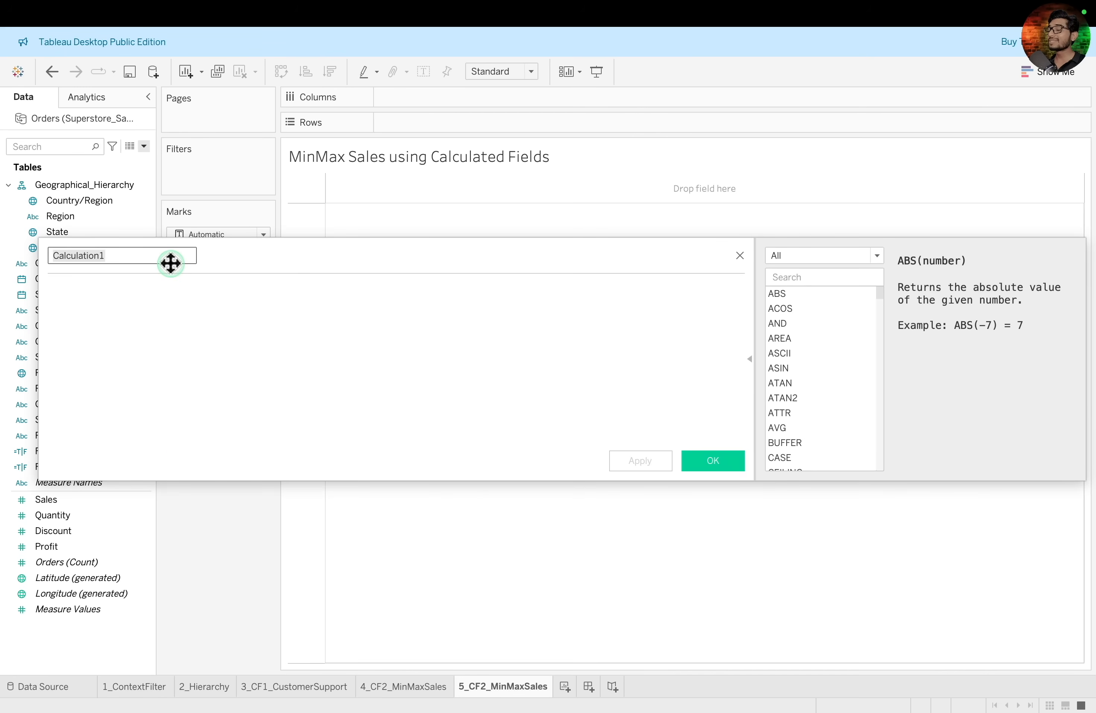
text(Min Sale CF)
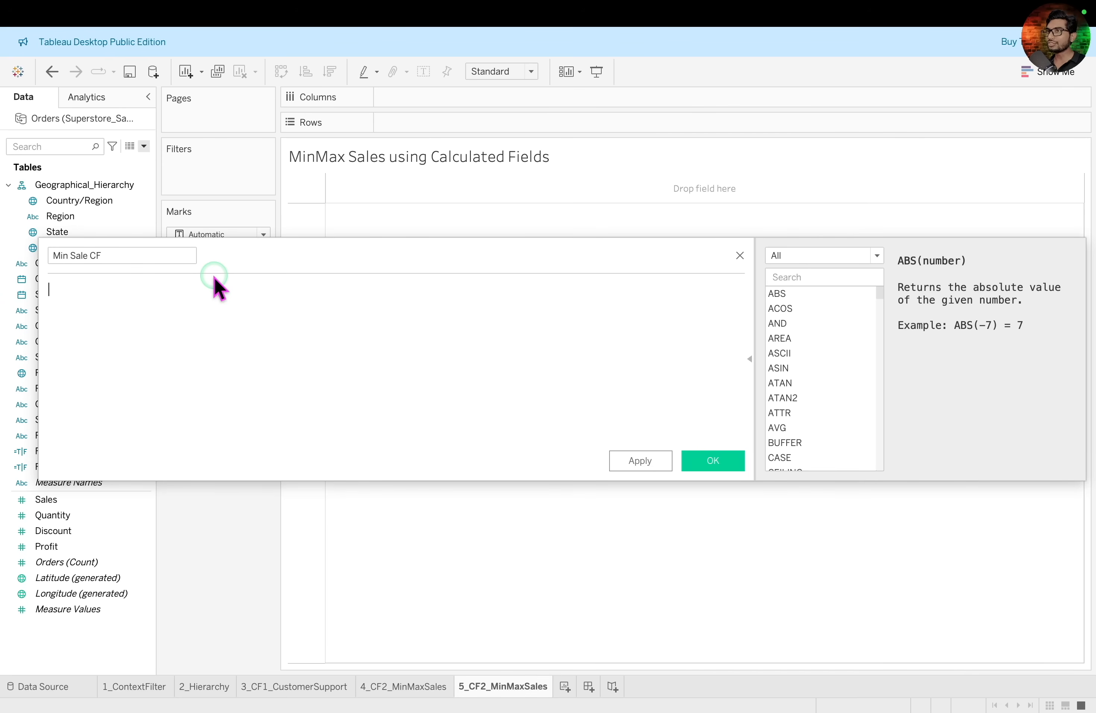
click(218, 287)
text(MIN()
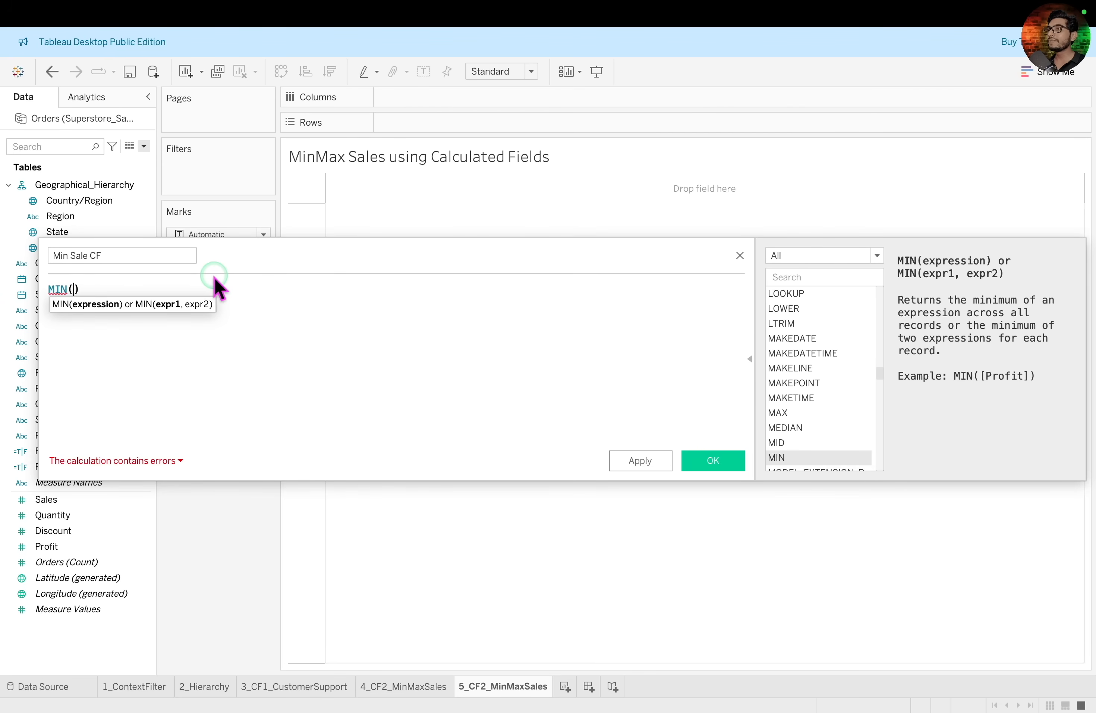
text(sale)
key(Return)
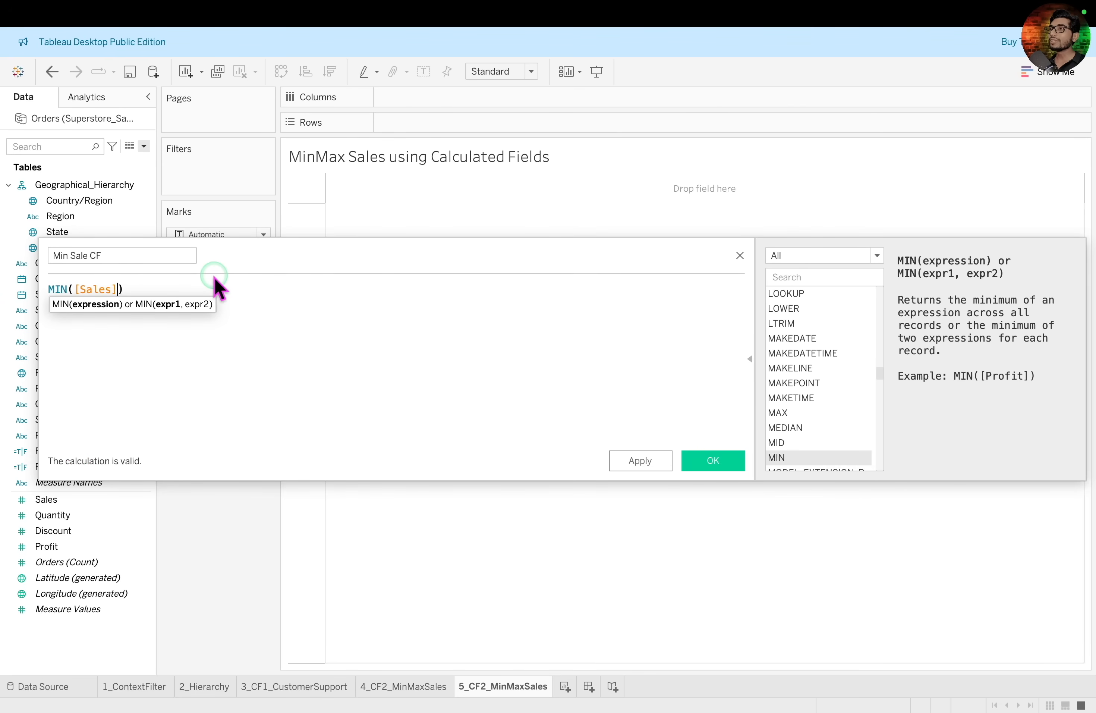
click(710, 465)
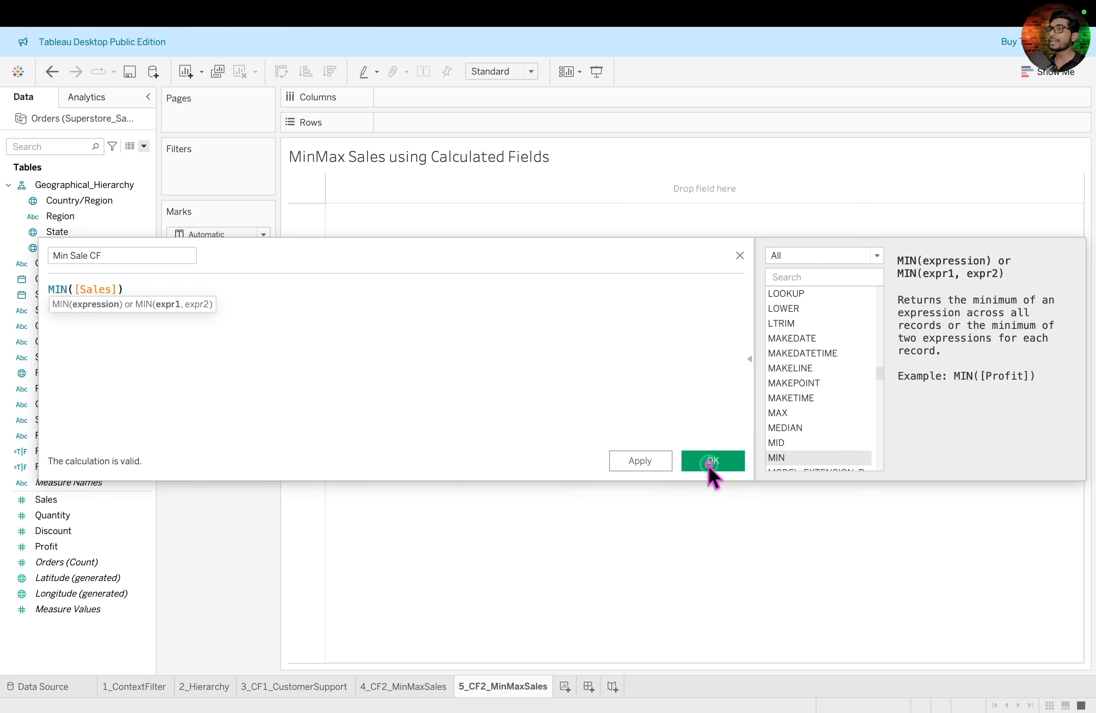
click(123, 562)
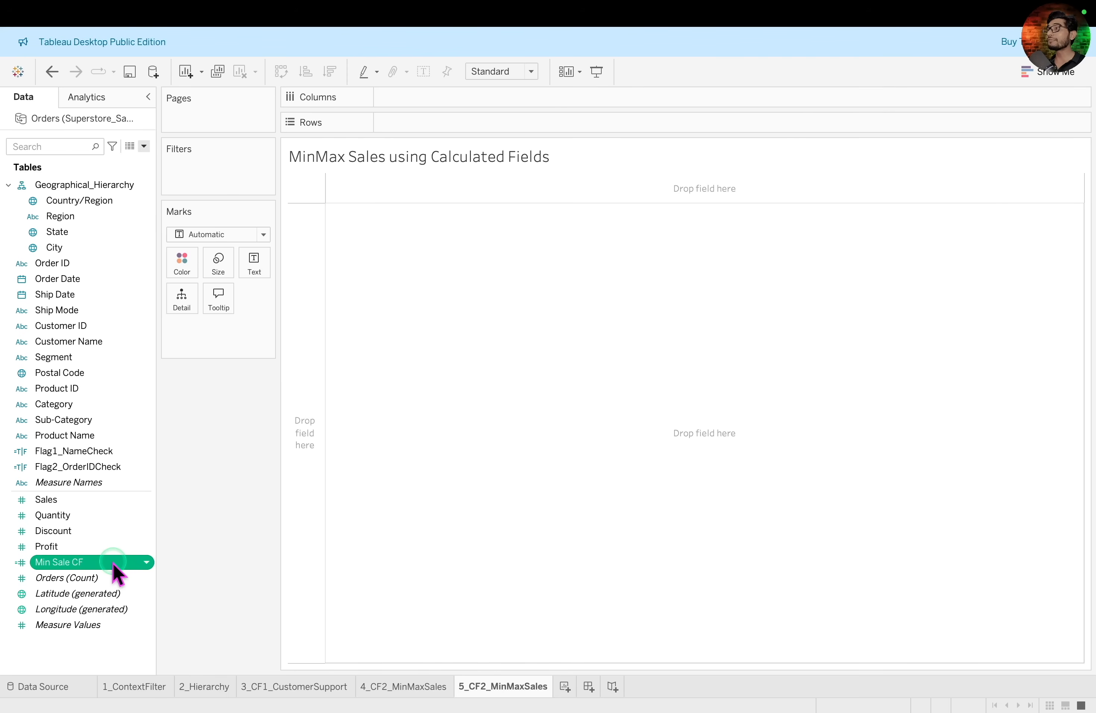
Create a calculated field named Max Sale CF with the formula MAX([Sales]).
right_click(102, 650)
click(138, 459)
text(Max)
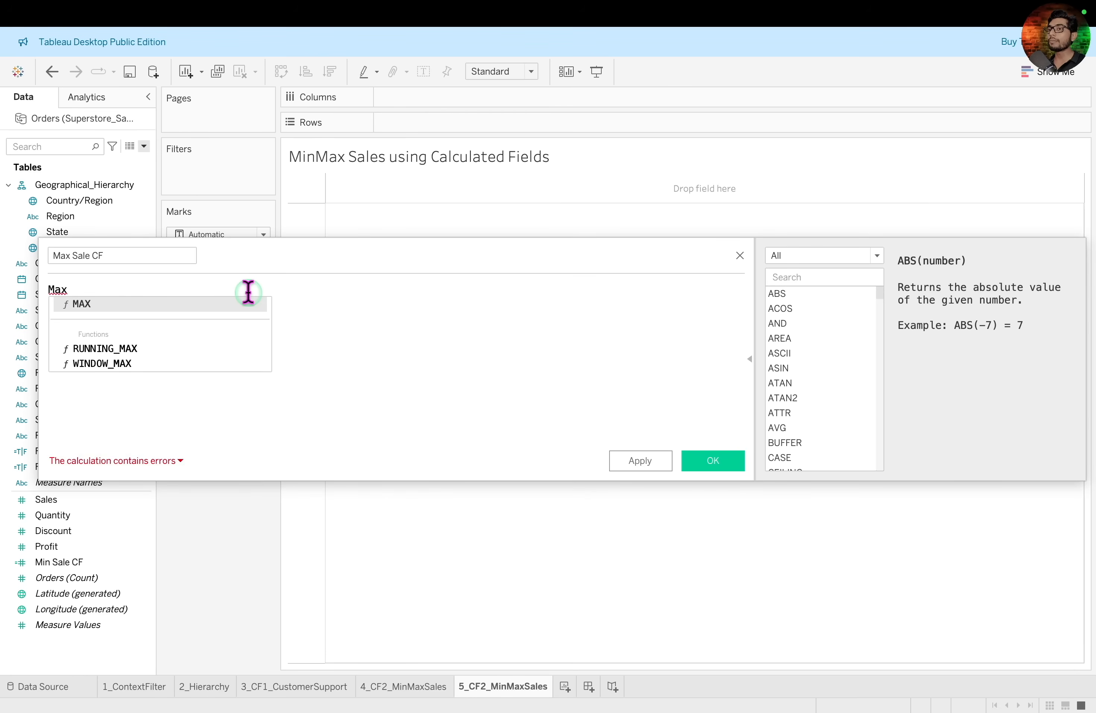
key(Return)
text(Sales)
key(Return)
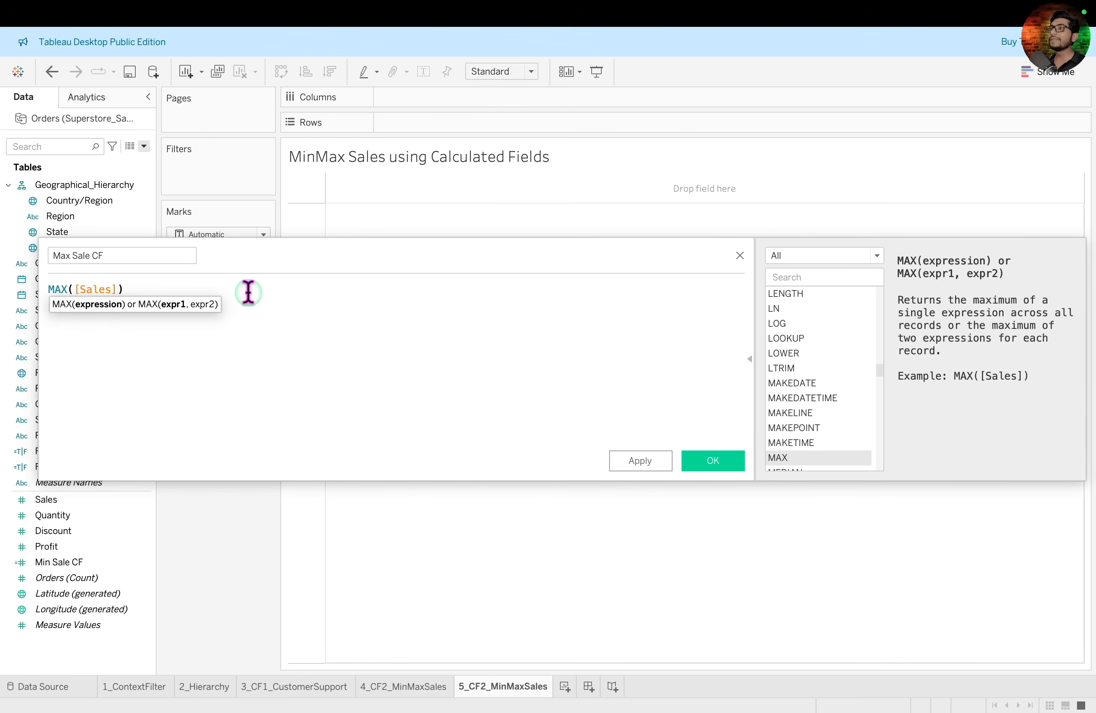
click(713, 460)
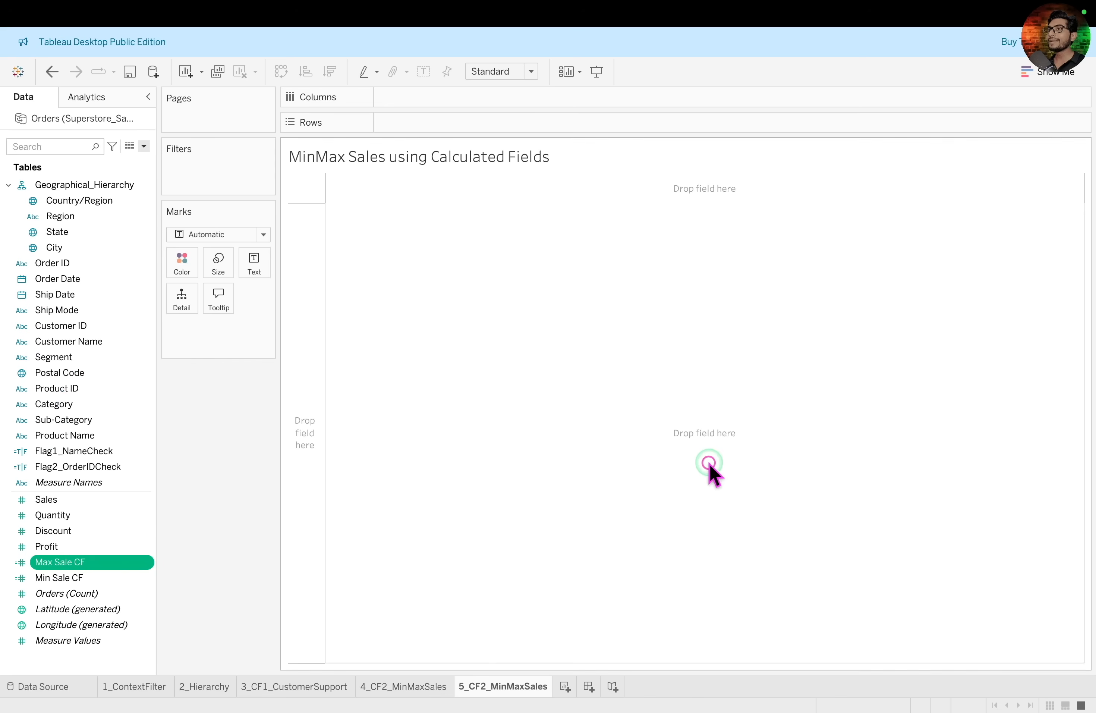
Add Sub-Category to Rows on the 5_CF2_MinMaxSales sheet.
click(162, 561)
mouse_move(7, 555)
mouse_down()
mouse_move(40, 577)
mouse_move(162, 583)
mouse_up()
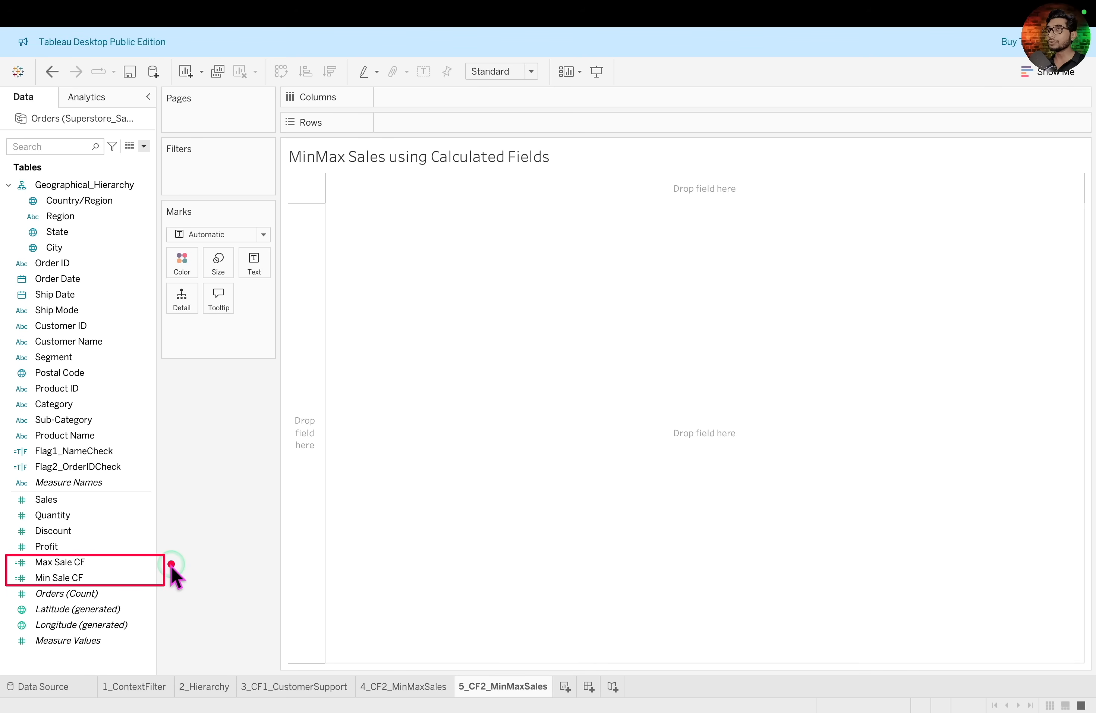
drag(90, 421, 456, 131)
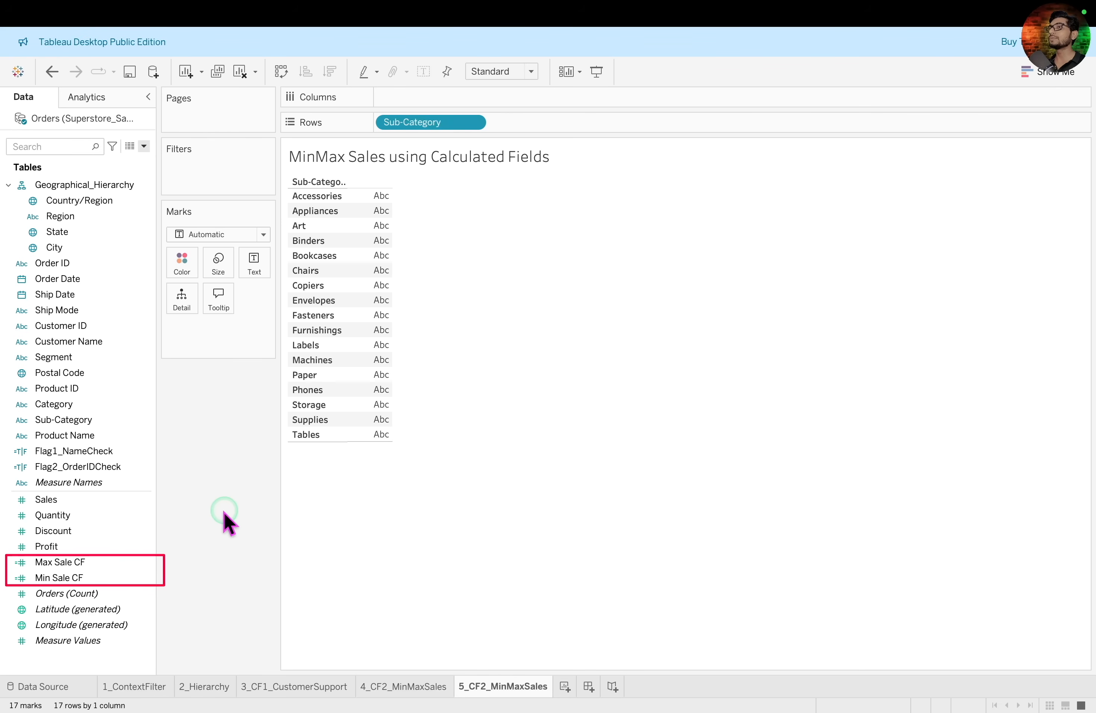
Compare the Sales column with the Min Sale CF and Max Sale CF columns in the data source preview of Orders.
click(74, 691)
mouse_move(386, 419)
mouse_down()
mouse_move(440, 567)
mouse_move(454, 667)
mouse_up()
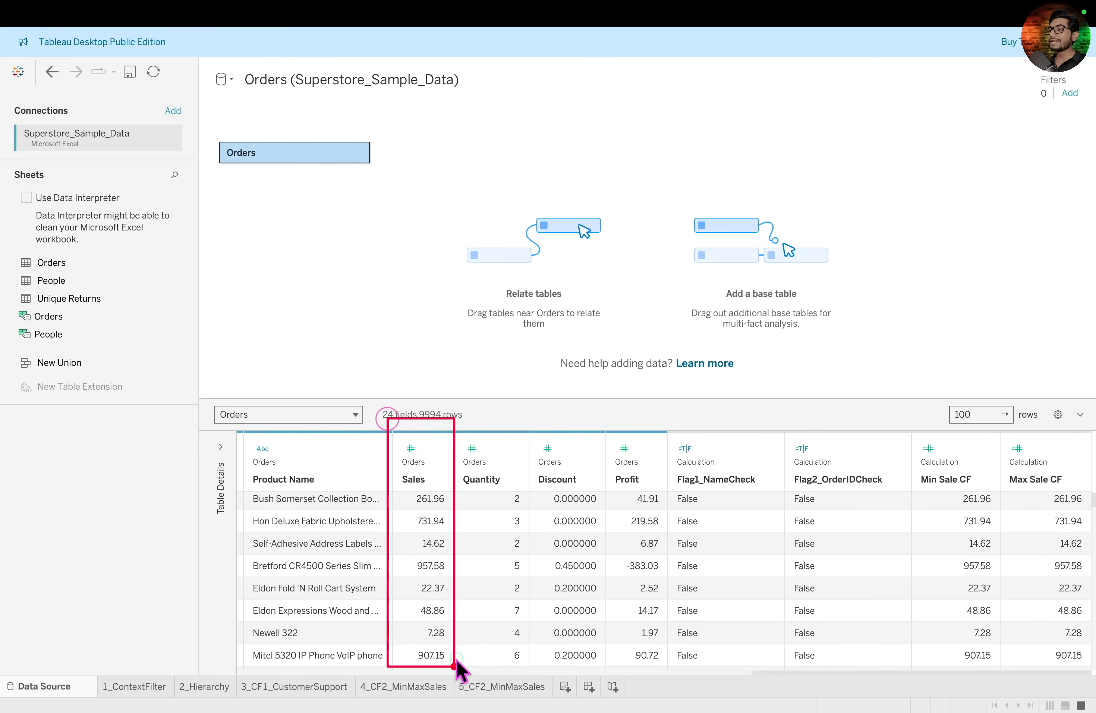
drag(910, 411, 1069, 660)
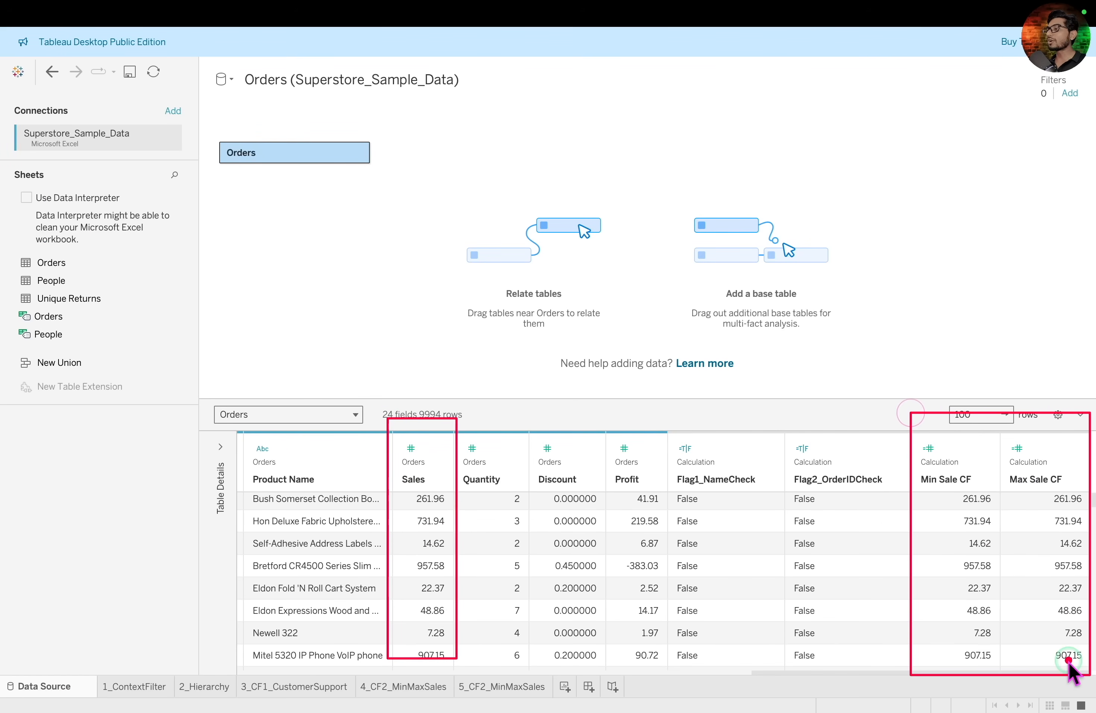
drag(385, 244, 418, 399)
drag(918, 294, 943, 392)
drag(1036, 292, 1067, 402)
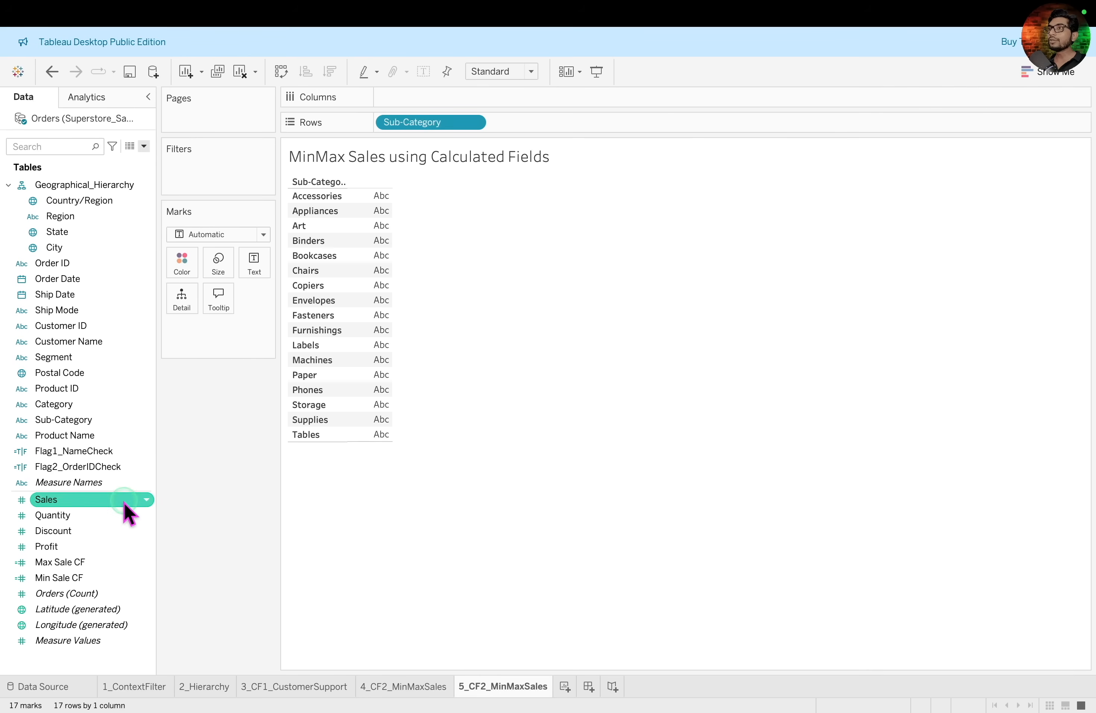
Add Sales to the sub-category text table on the 5_CF2_MinMaxSales sheet.
mouse_move(122, 501)
mouse_down()
mouse_move(253, 457)
mouse_move(245, 446)
mouse_move(386, 319)
mouse_move(377, 326)
mouse_move(367, 313)
mouse_up()
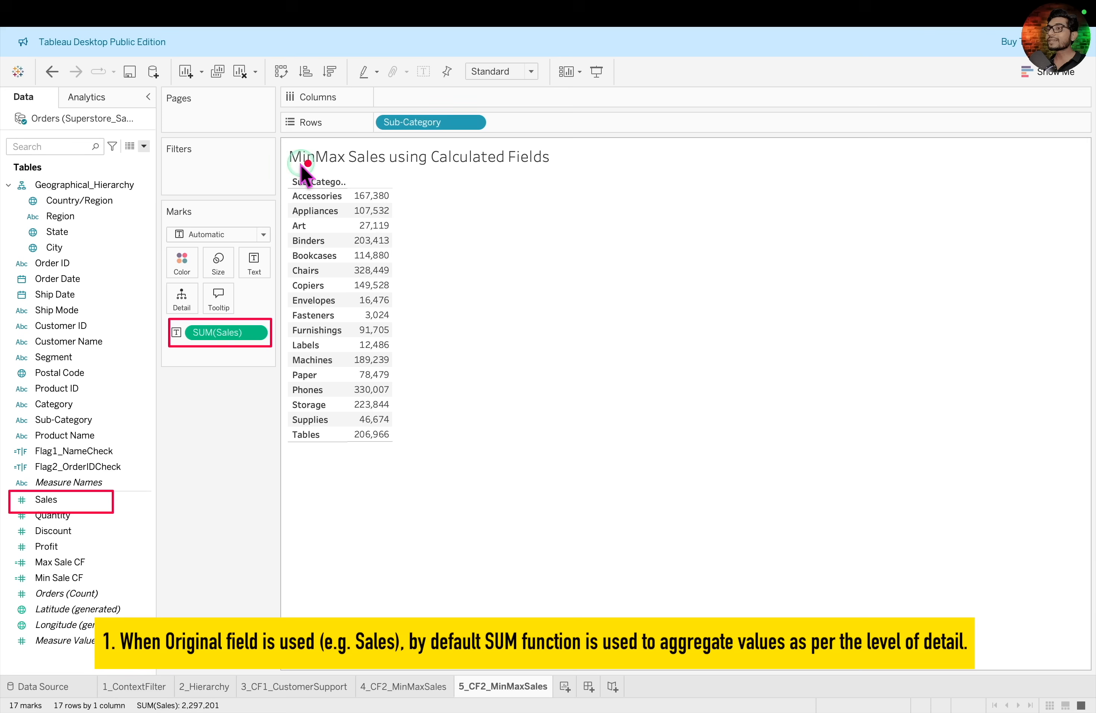
mouse_move(291, 179)
mouse_down()
mouse_move(314, 192)
mouse_move(345, 357)
mouse_move(355, 444)
mouse_move(340, 459)
mouse_up()
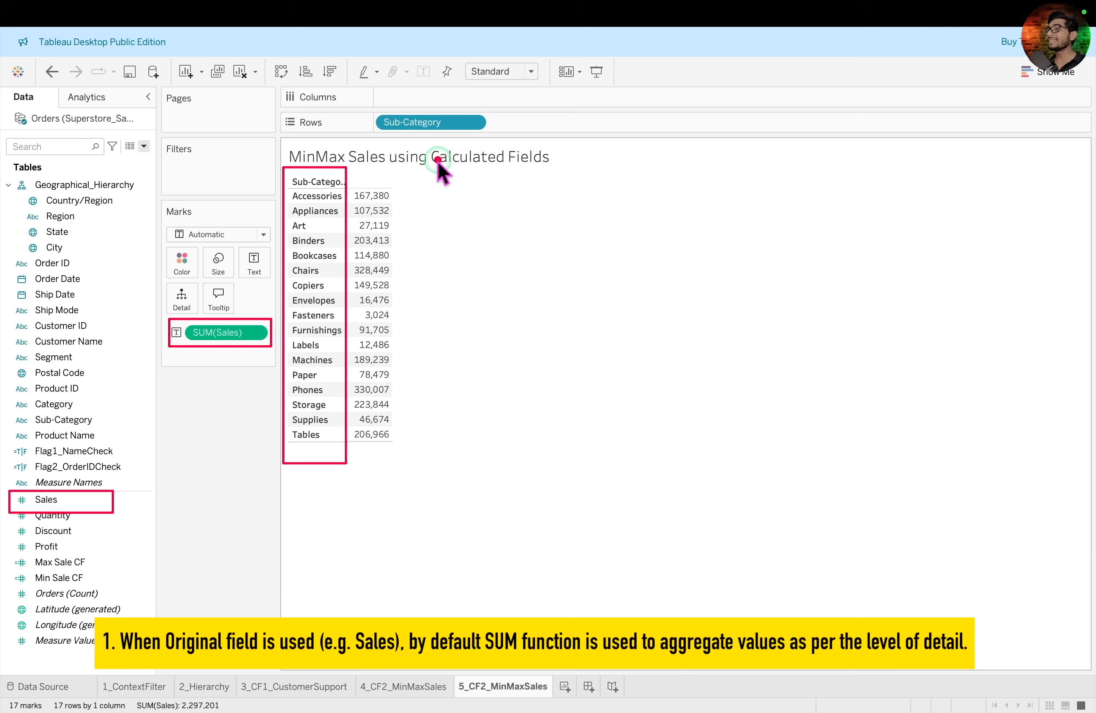
click(400, 154)
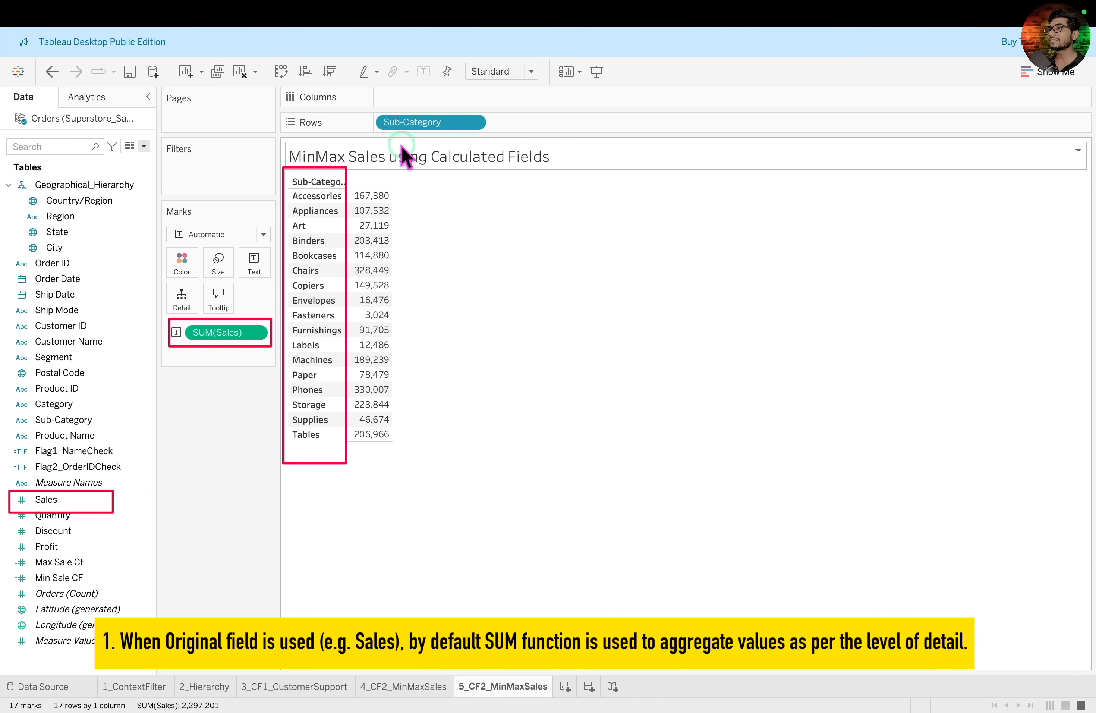
Review the aggregation options available for the Sales measure in the view.
click(255, 332)
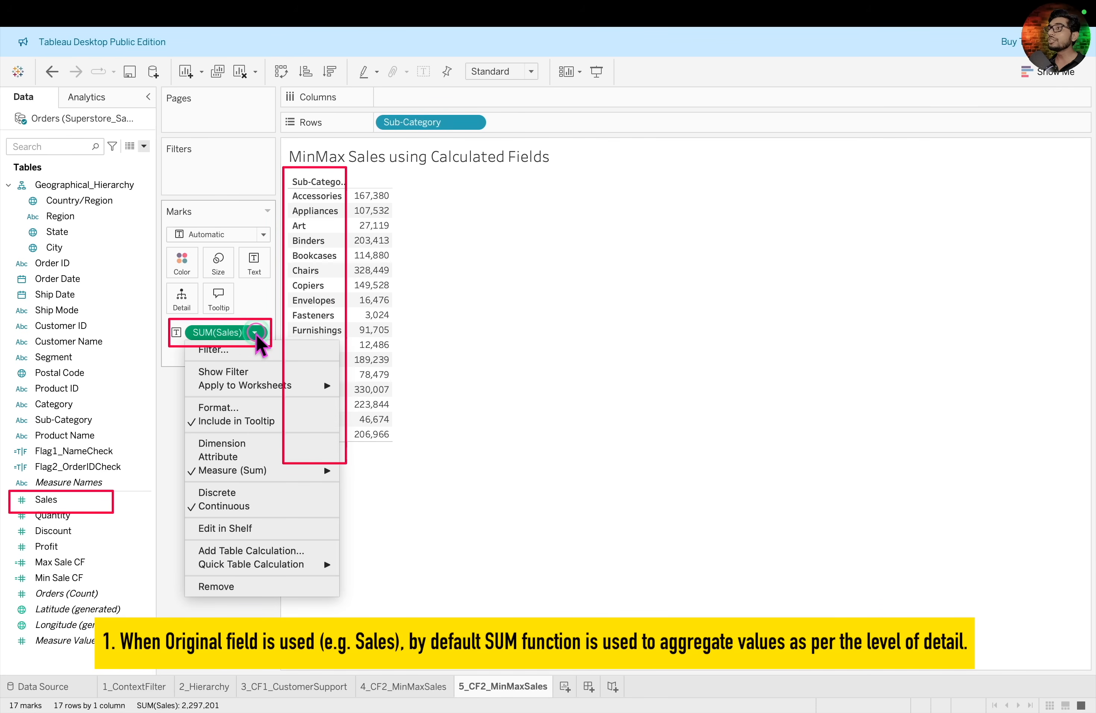
mouse_move(278, 472)
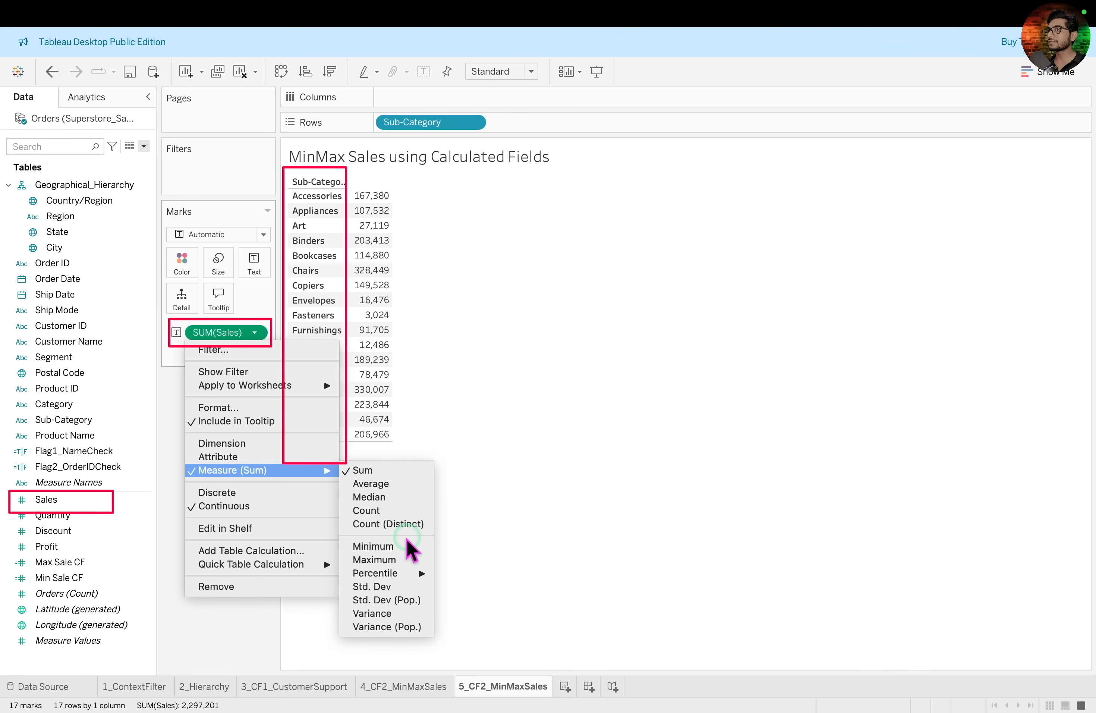
click(509, 292)
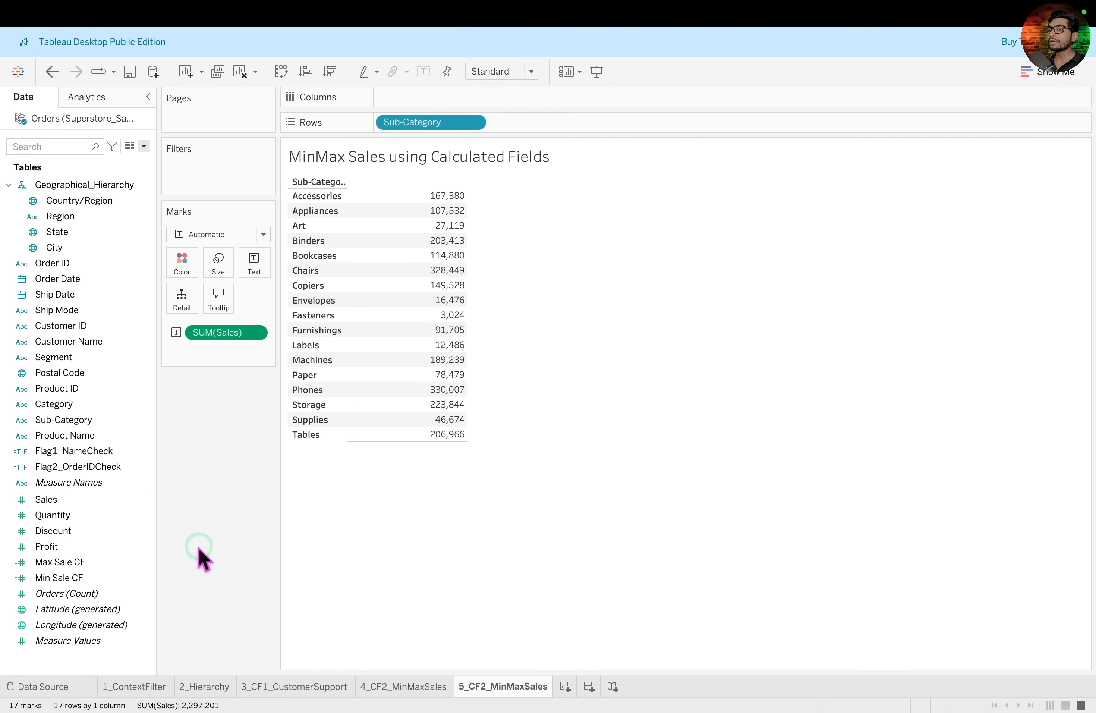
Compare the row-level Sales and Min Sale CF values in the data source preview, then return to the 5_CF2_MinMaxSales sheet.
click(60, 684)
drag(388, 402, 467, 671)
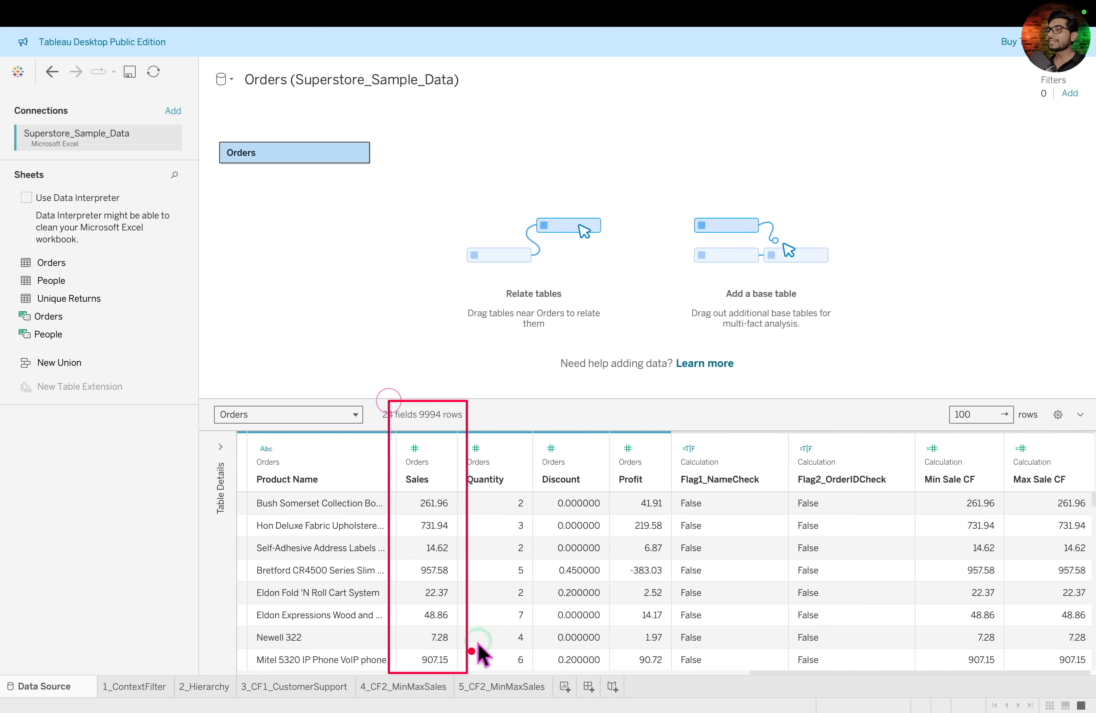
drag(913, 385, 1004, 670)
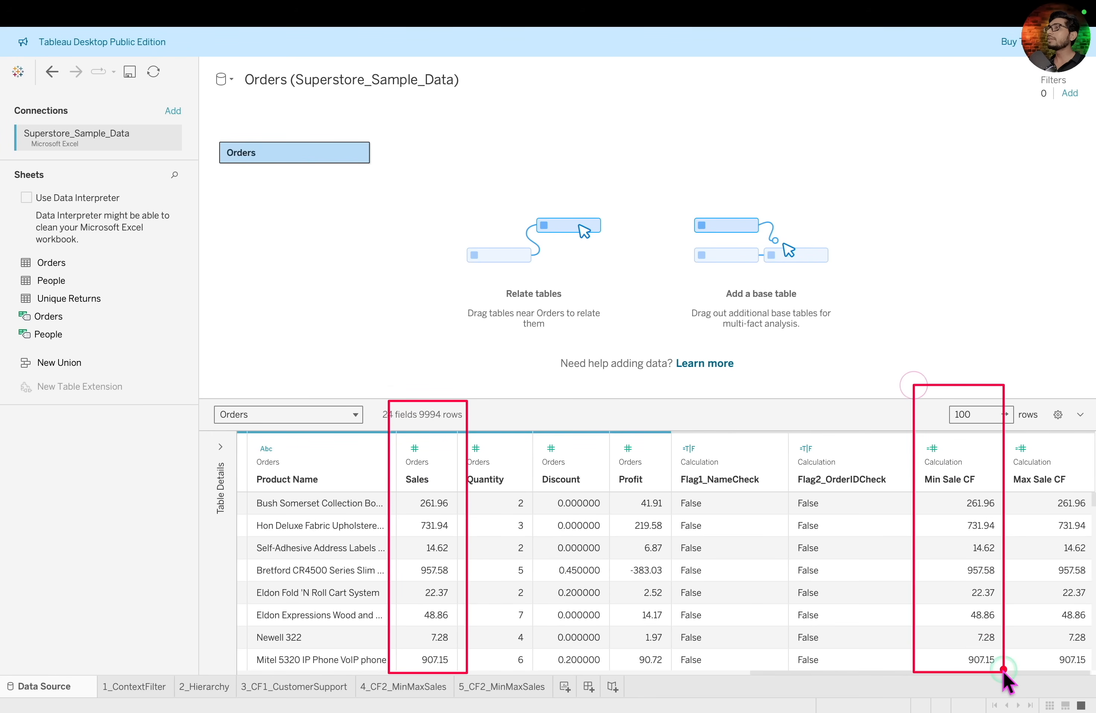
mouse_move(382, 483)
mouse_down()
mouse_move(683, 516)
mouse_move(988, 527)
mouse_move(1023, 514)
mouse_up()
click(871, 522)
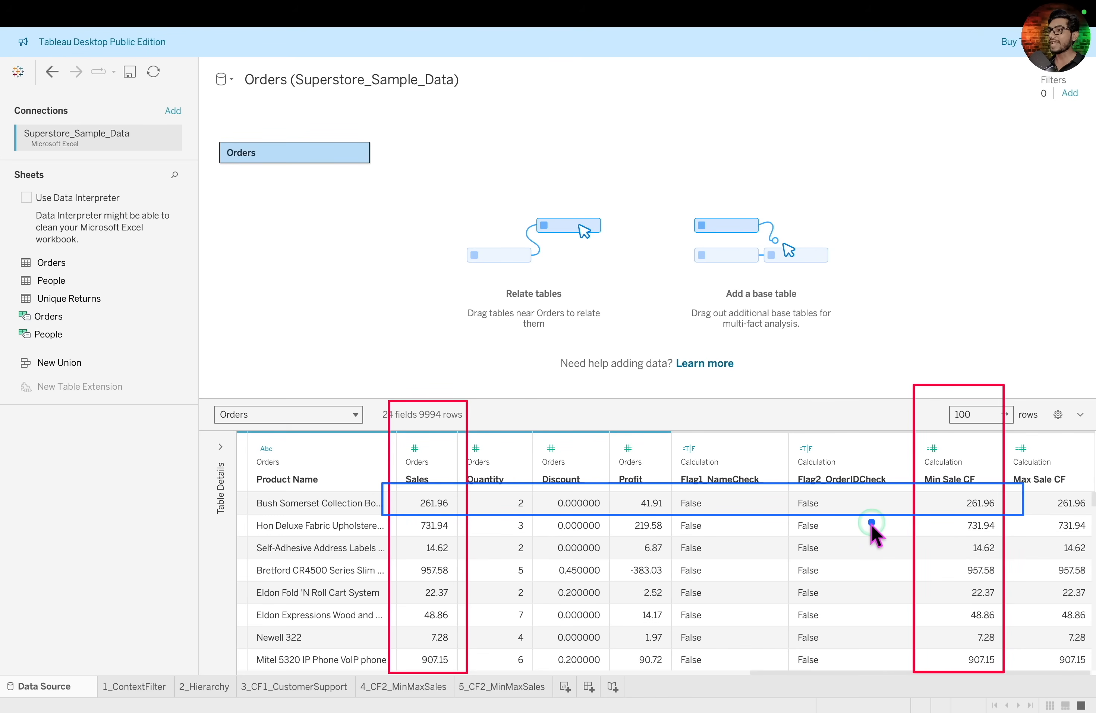
drag(966, 248, 970, 390)
click(946, 406)
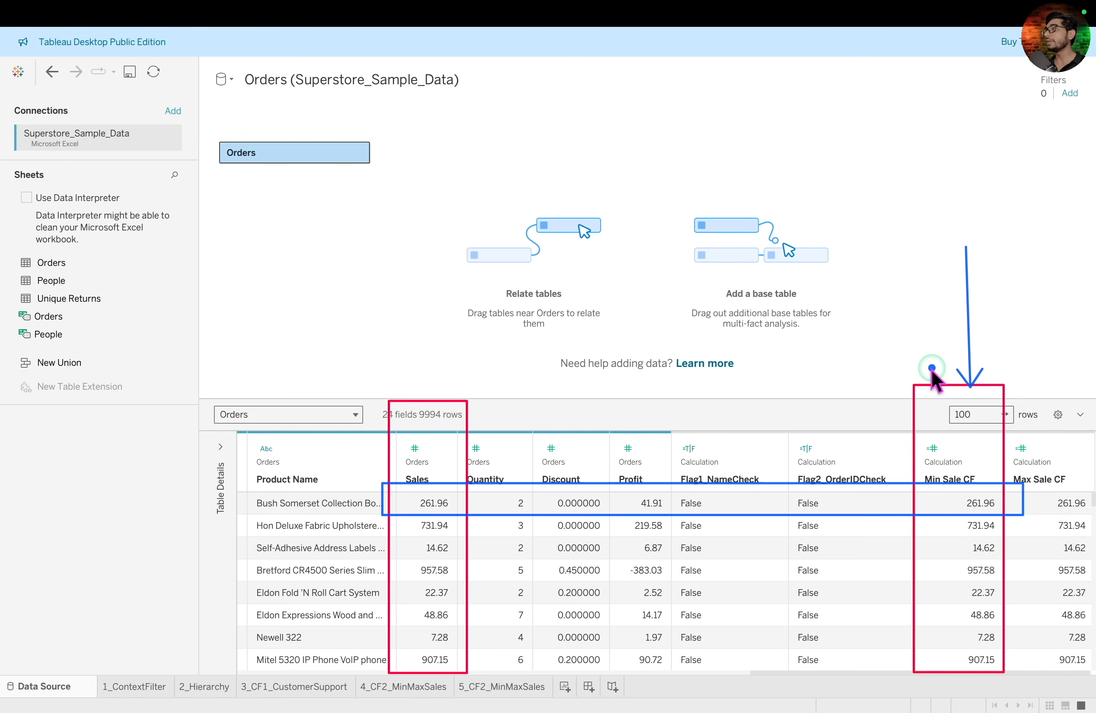
mouse_move(398, 245)
mouse_down()
mouse_move(419, 389)
mouse_move(445, 354)
mouse_move(504, 370)
mouse_up()
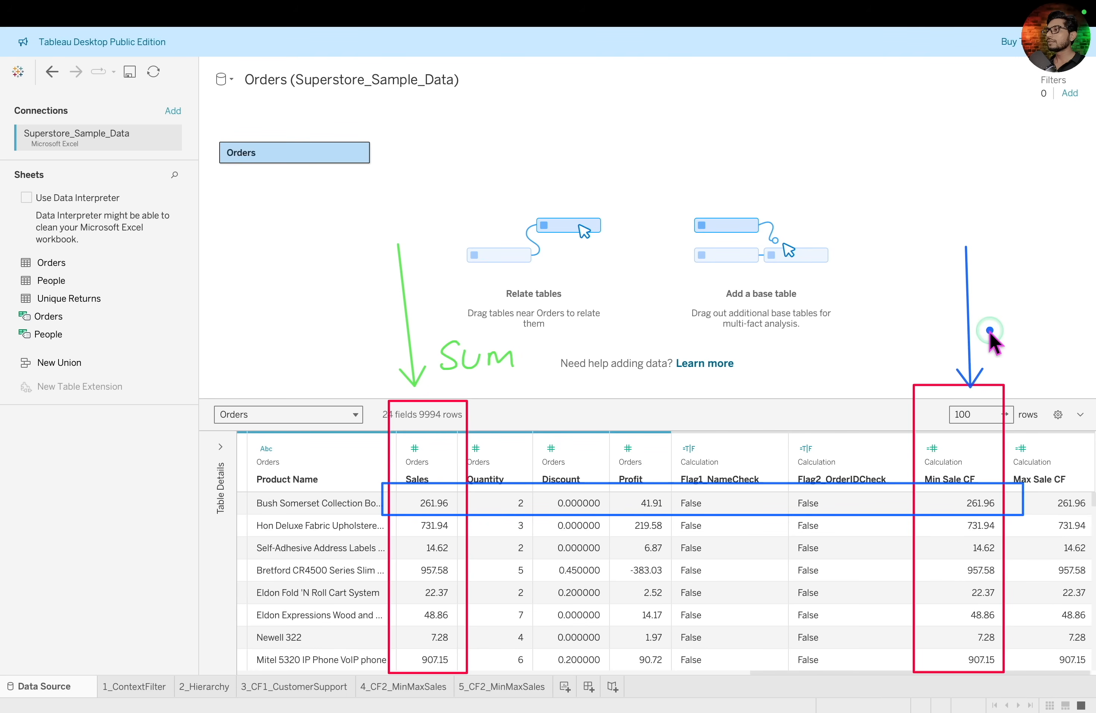
mouse_move(991, 325)
mouse_down()
mouse_move(989, 352)
mouse_move(1036, 348)
mouse_move(1057, 332)
mouse_up()
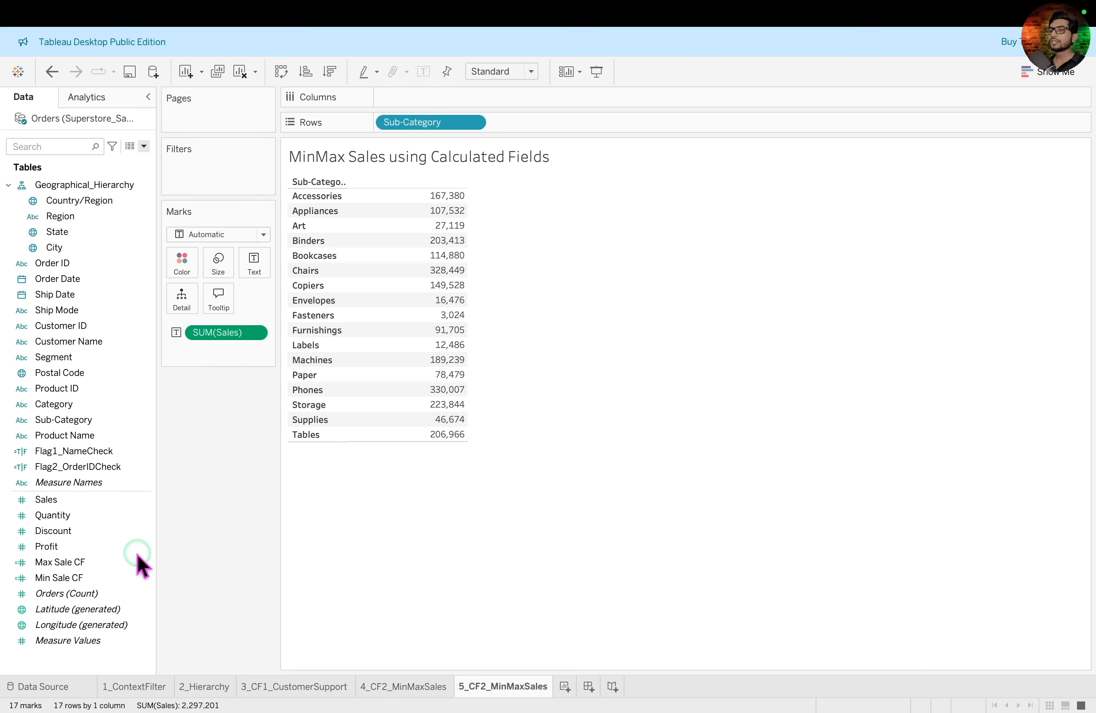
Add Min Sale CF to the sub-category table alongside Sales.
click(92, 577)
drag(92, 584, 438, 321)
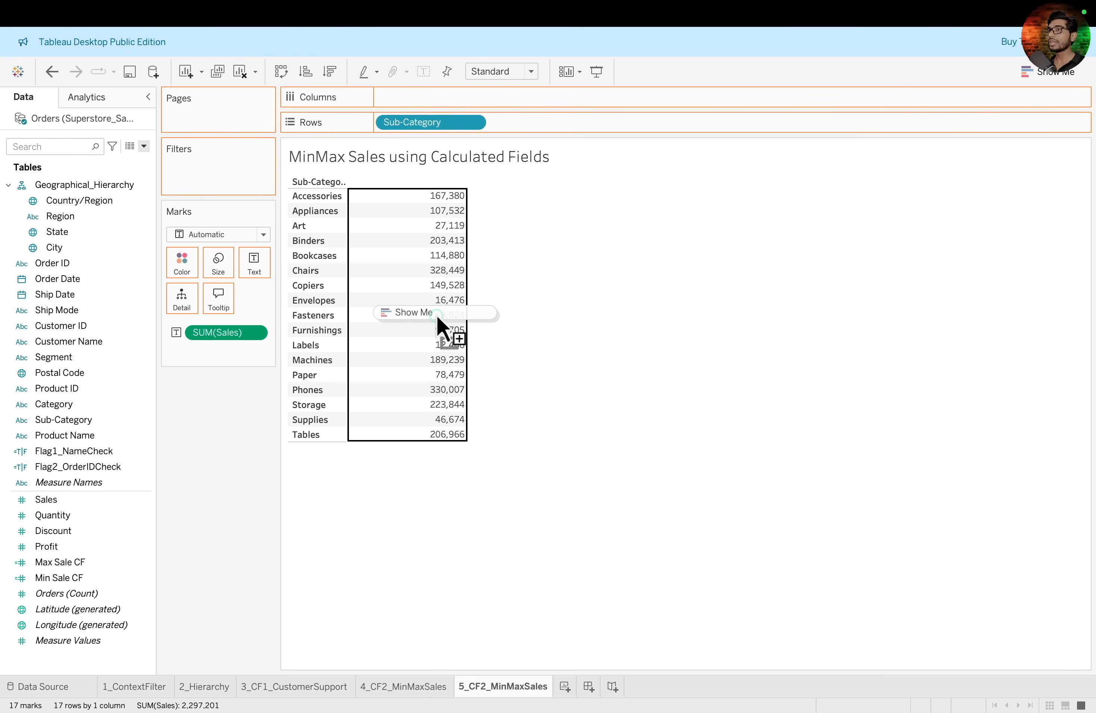
drag(437, 318, 438, 318)
click(481, 303)
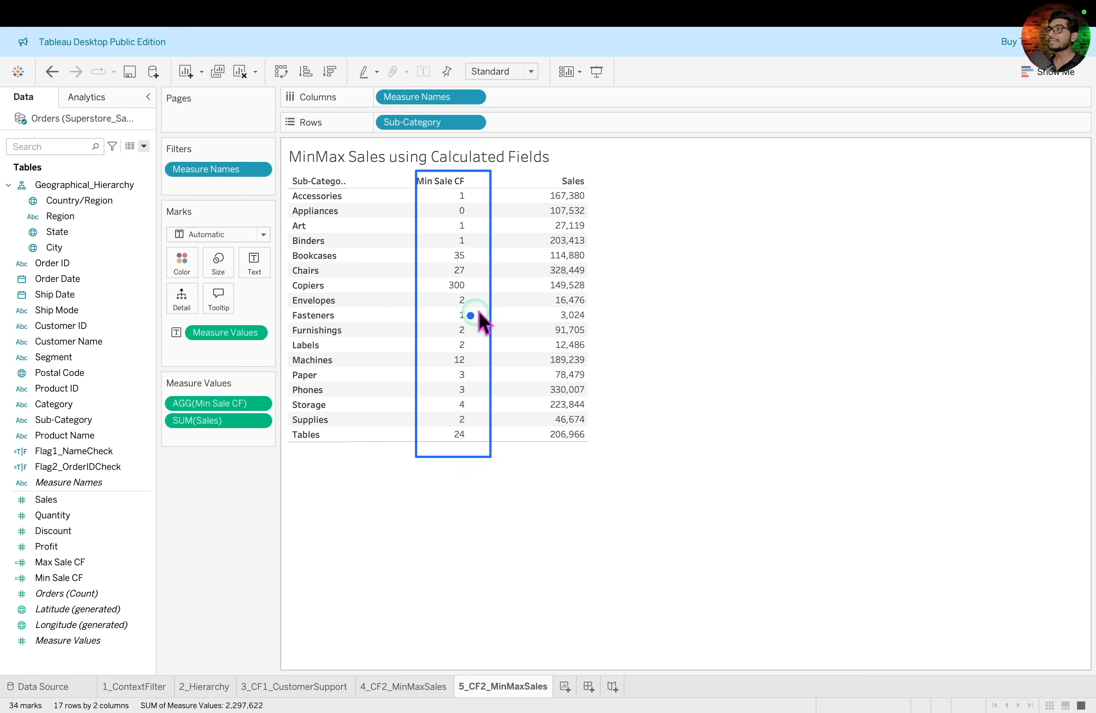
Examine which options the Min Sale CF measure in the view offers, checking for a choice of aggregation.
drag(153, 378, 291, 412)
click(351, 374)
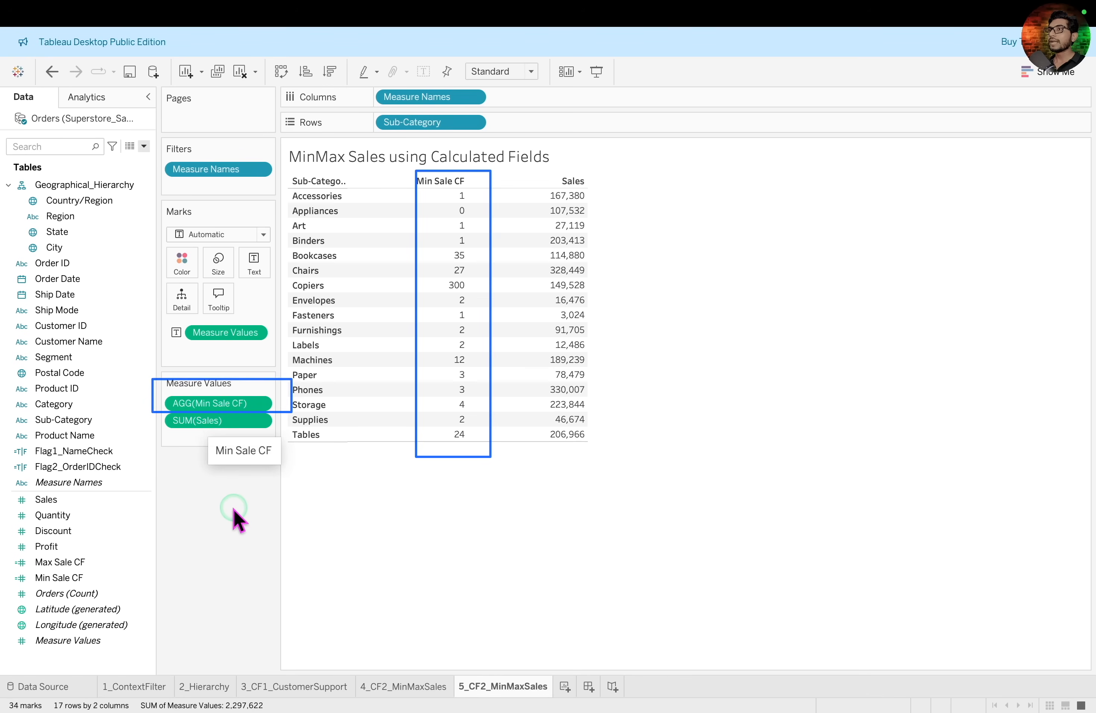
click(259, 422)
mouse_move(289, 546)
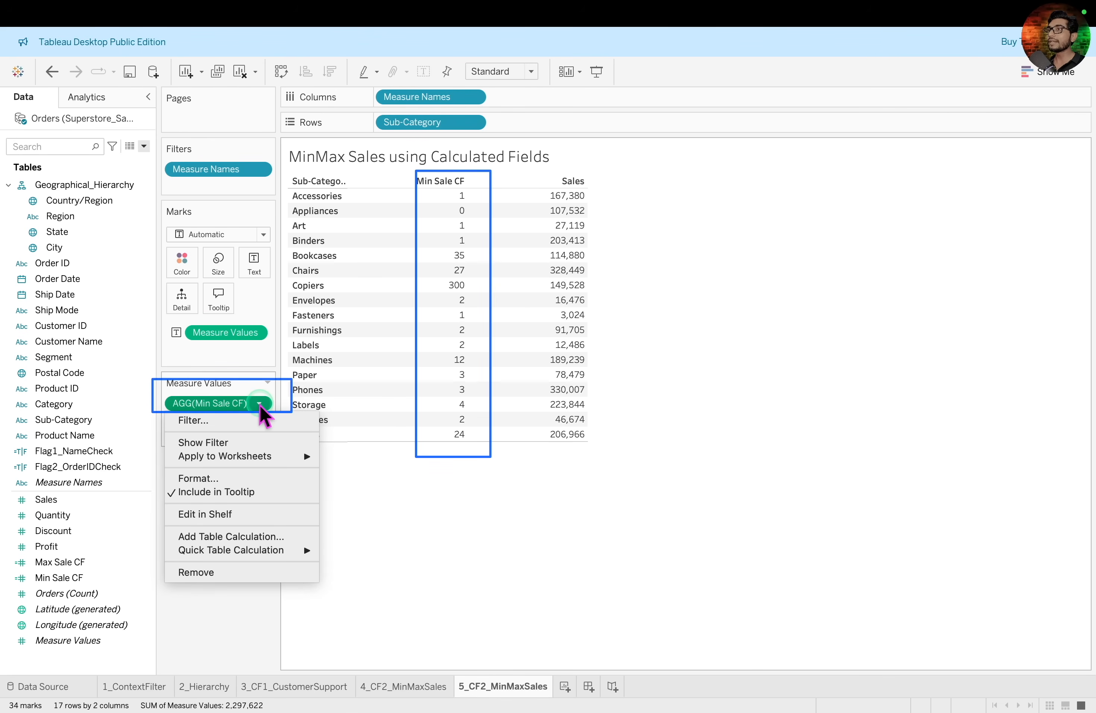
click(226, 612)
click(259, 403)
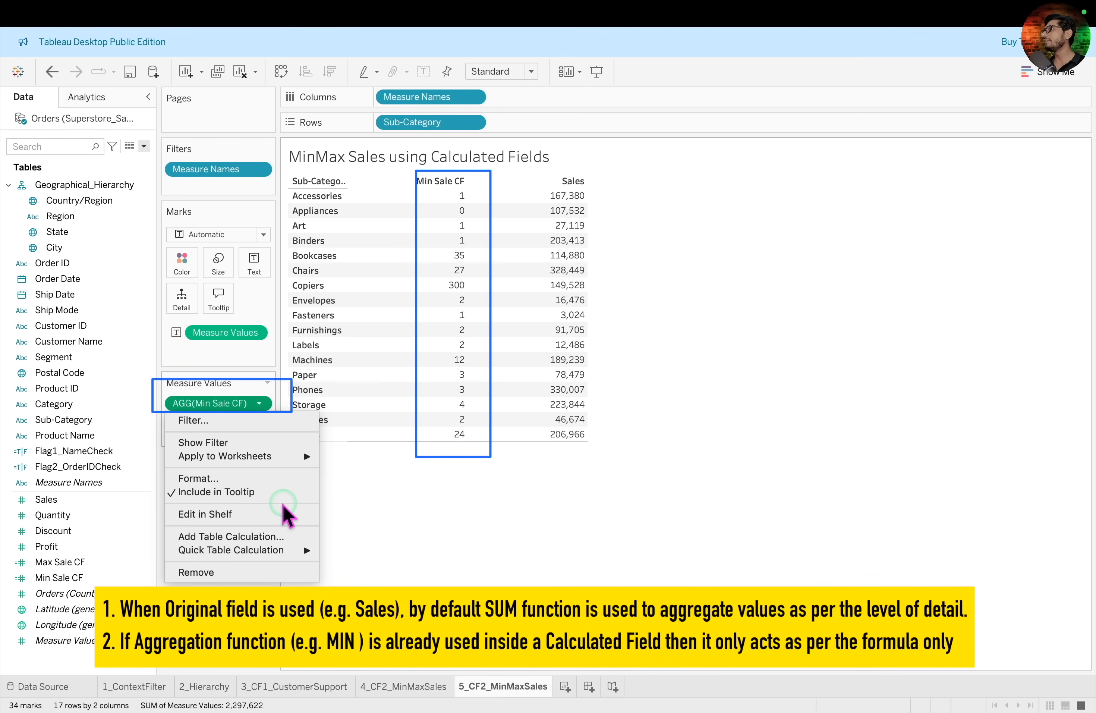
click(387, 521)
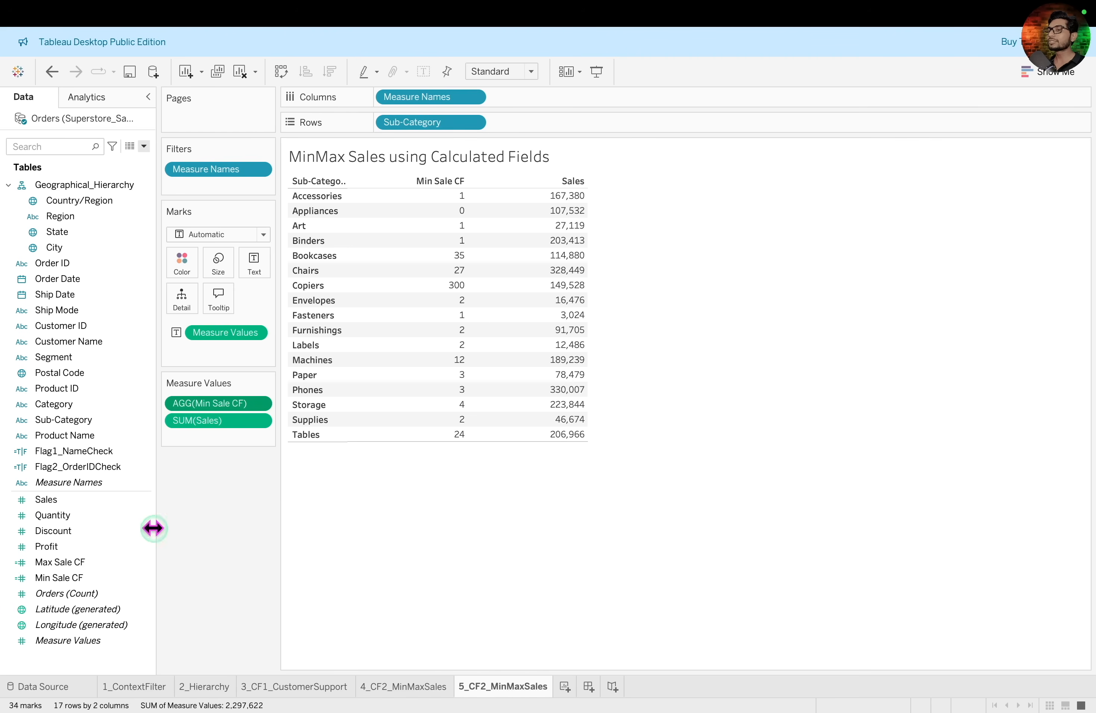
Add Max Sale CF to the sub-category table as another measure column.
click(99, 562)
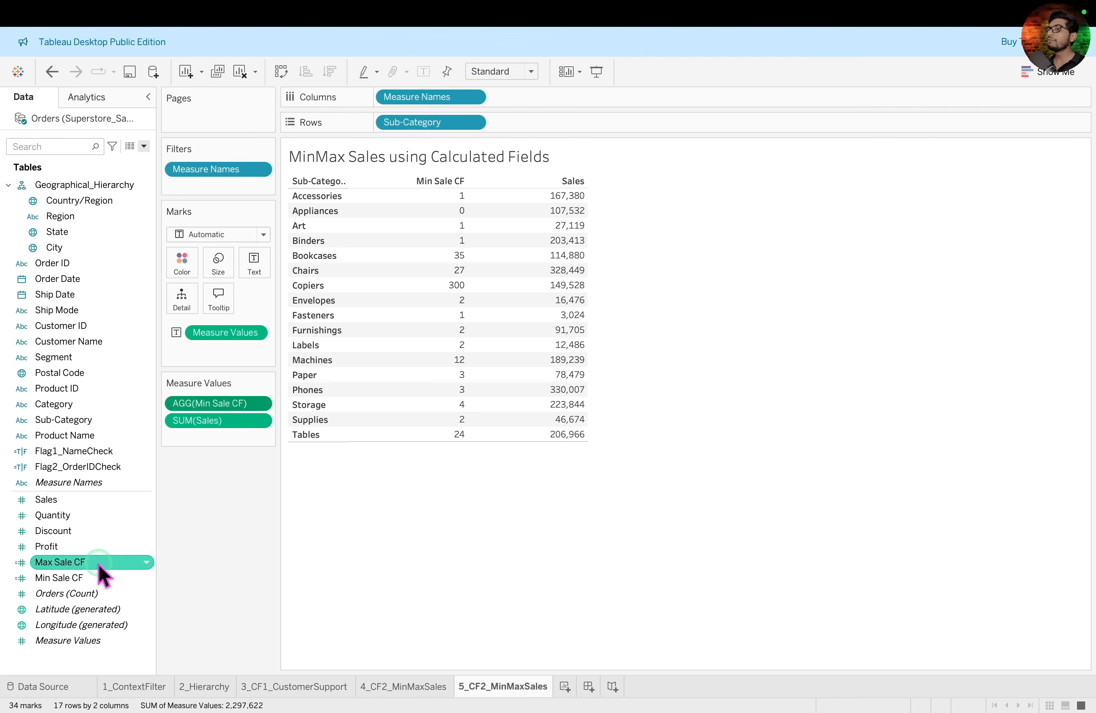
drag(100, 567, 497, 365)
drag(78, 457, 165, 402)
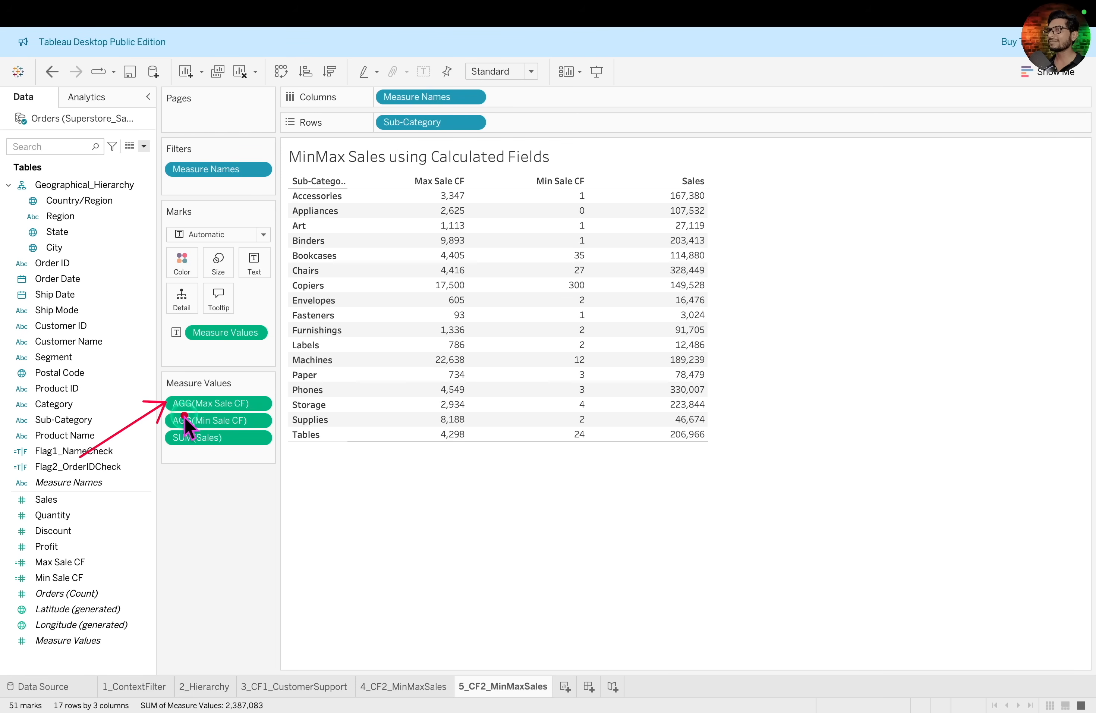
Remove Sales from the table's measures and place Min Sale CF before Max Sale CF.
drag(656, 175, 716, 441)
drag(752, 190, 635, 447)
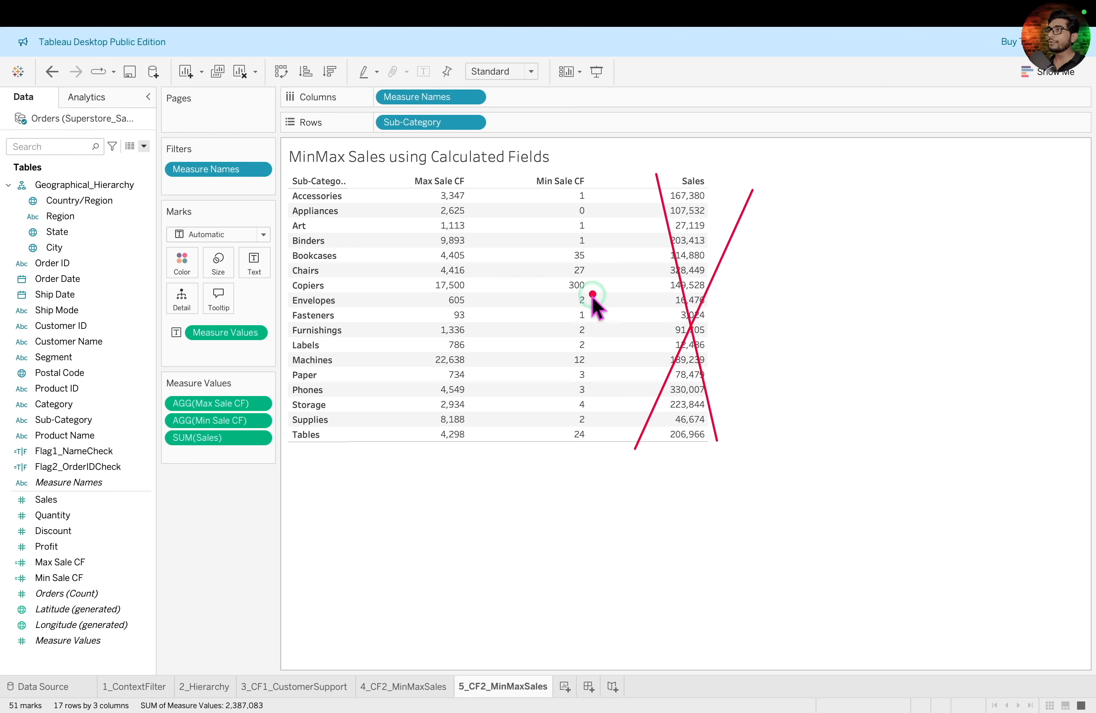
key(super+z)
drag(240, 440, 240, 517)
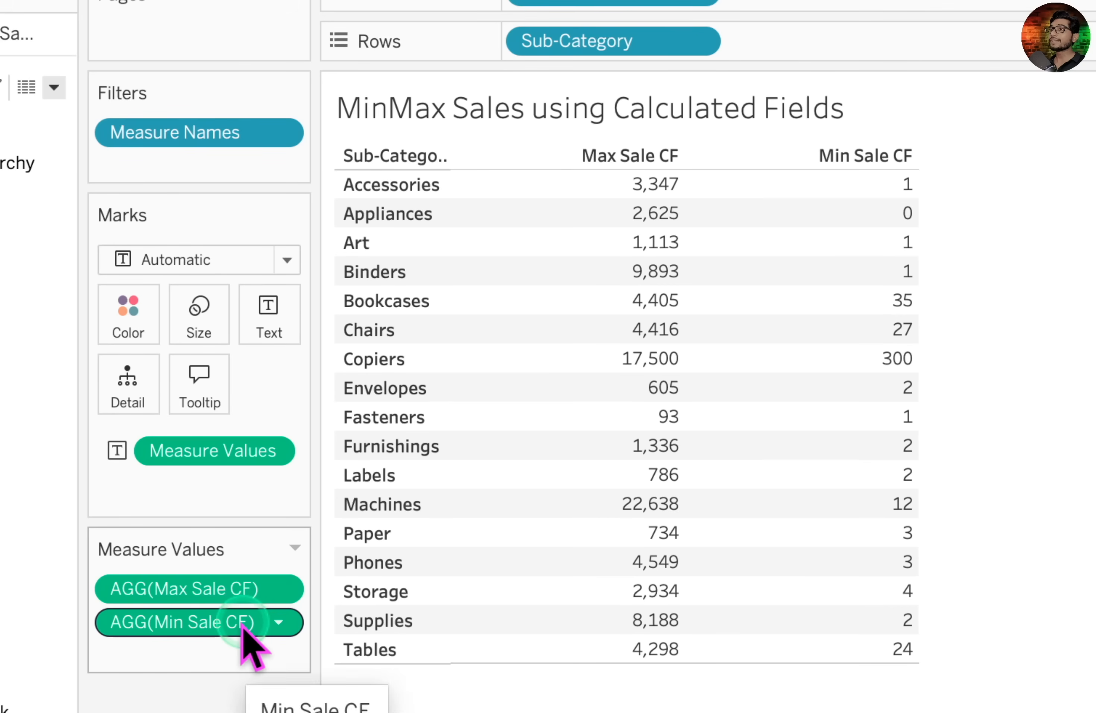
drag(264, 421, 241, 400)
drag(242, 583, 236, 570)
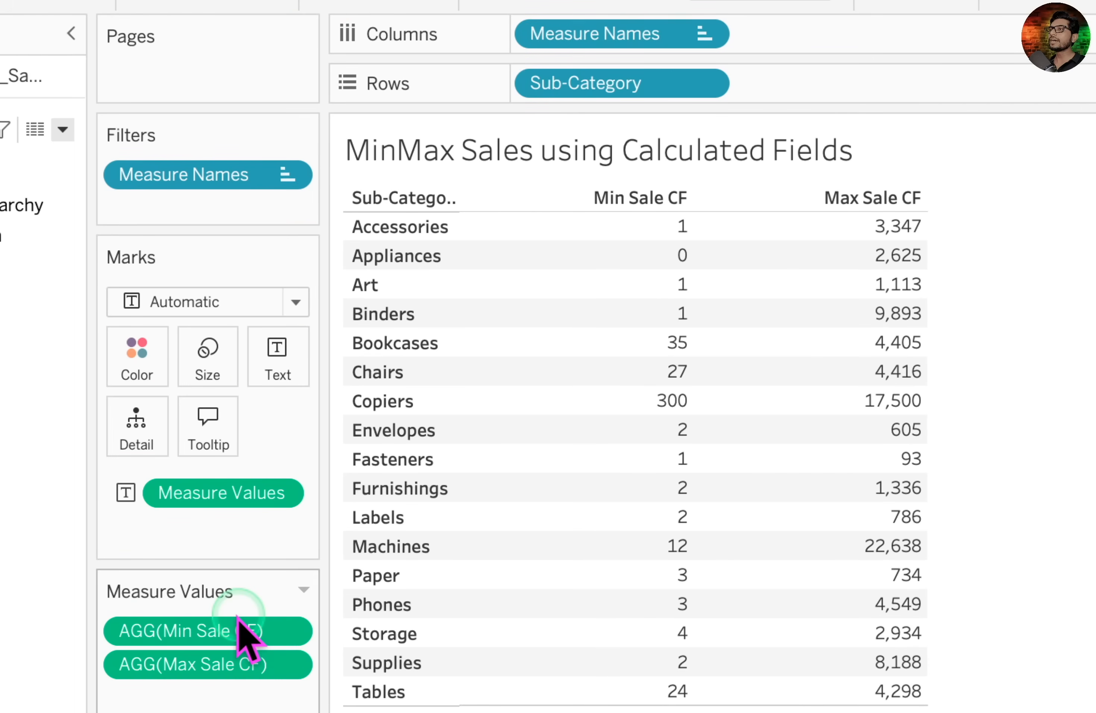
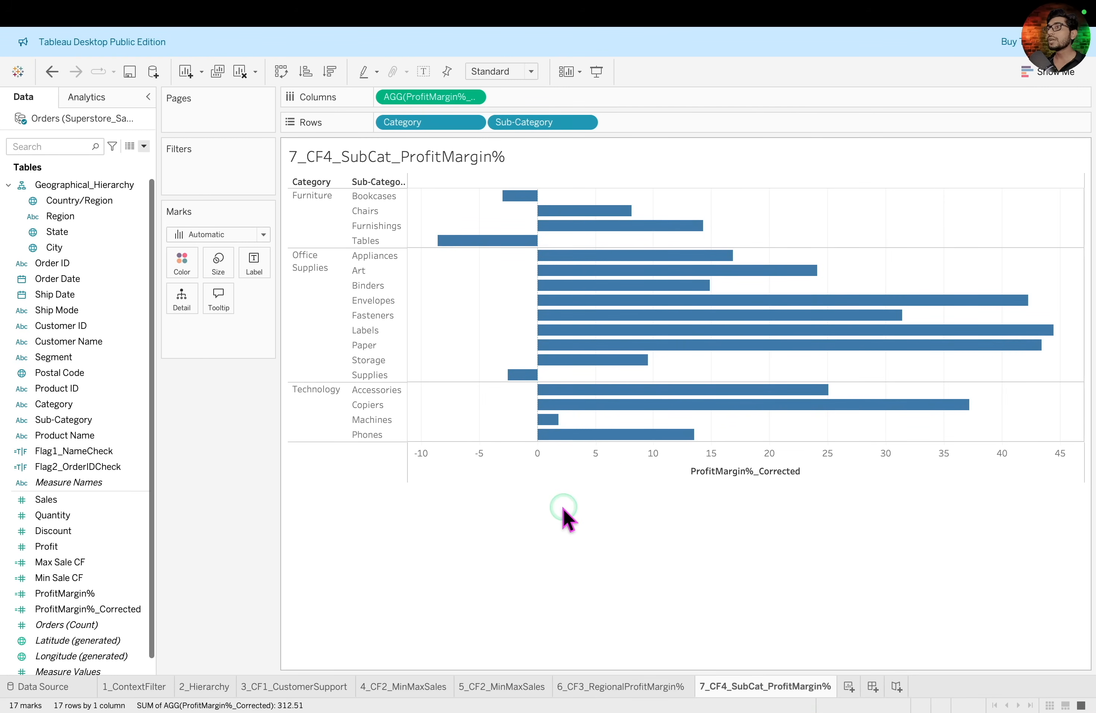
Start a new calculated field named Profit Margin Categories from the 7_CF4_SubCat_ProfitMargin% sheet.
mouse_move(598, 330)
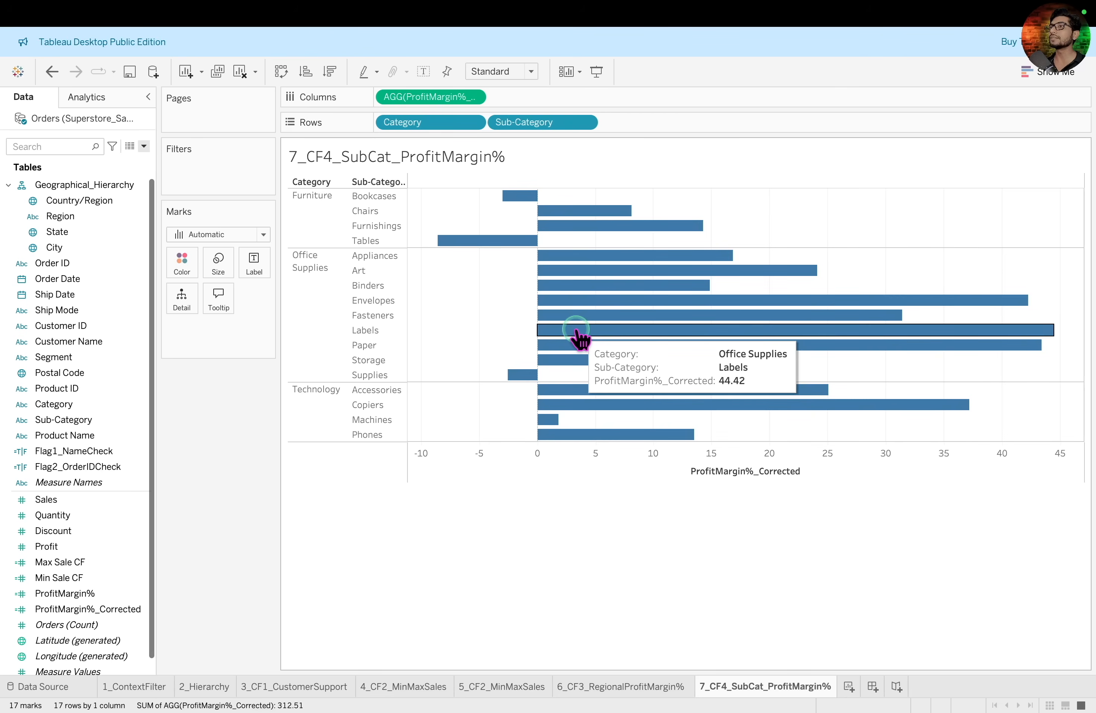
click(362, 535)
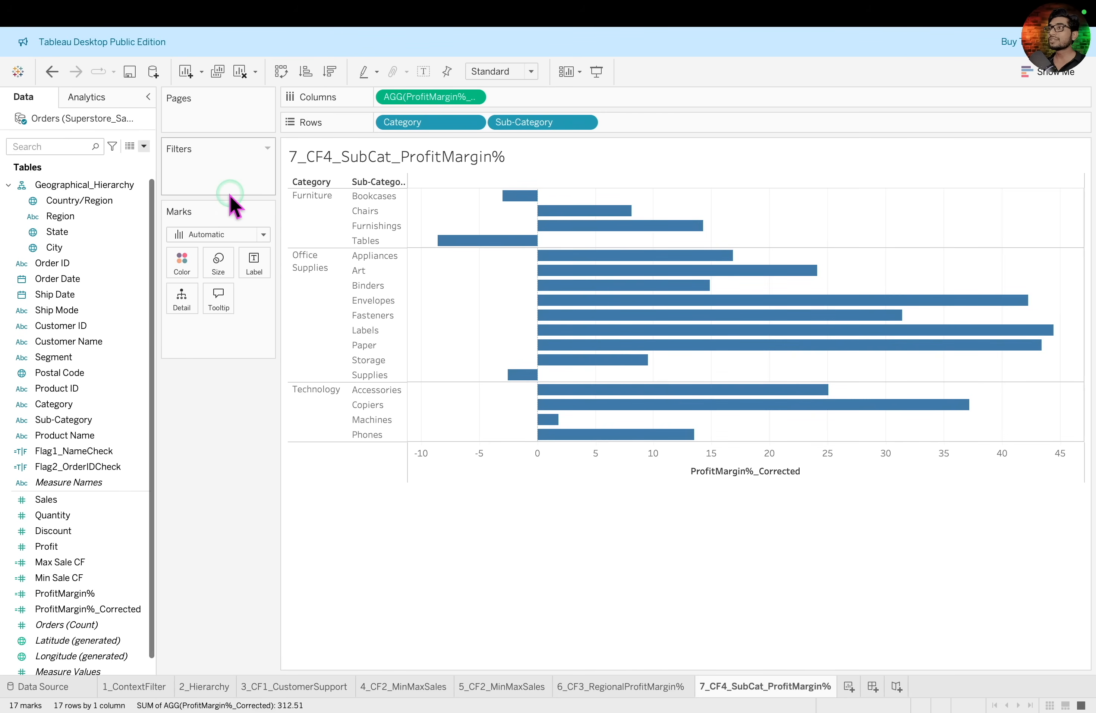
click(144, 146)
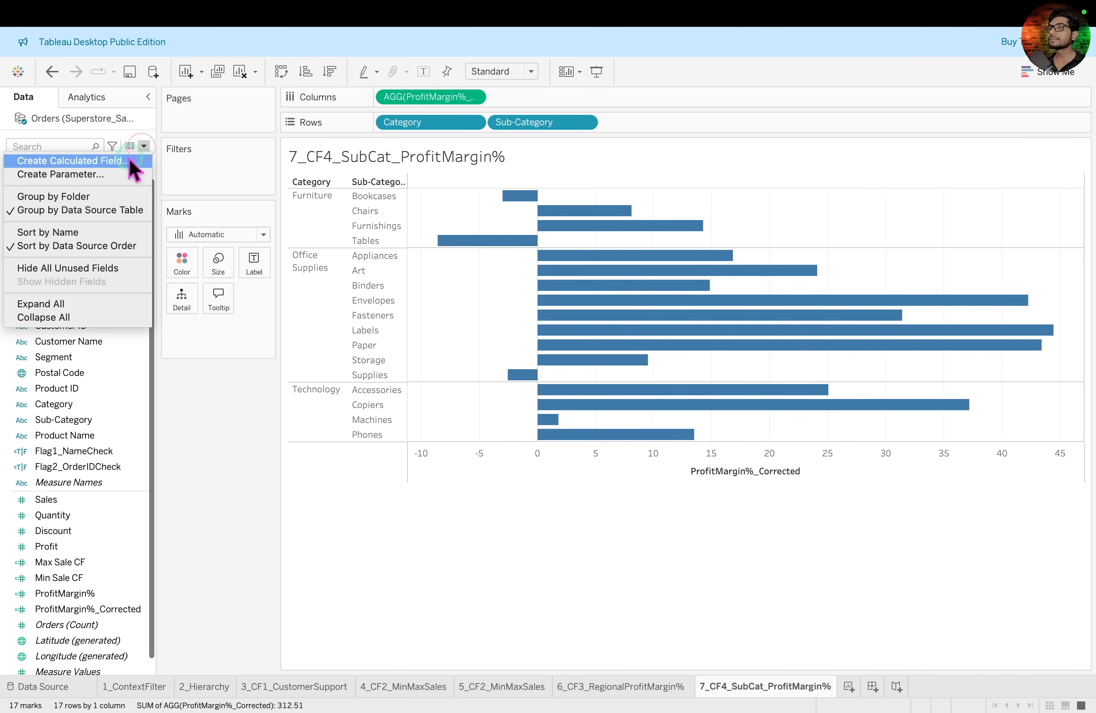
click(133, 161)
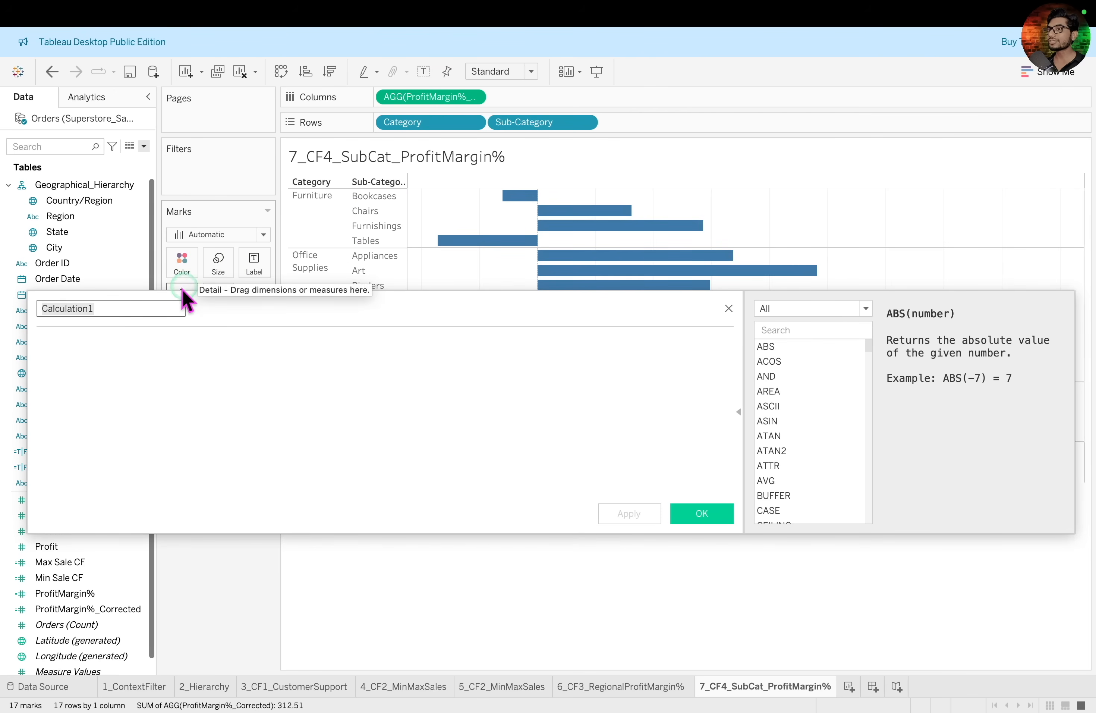
text(Profit Margin Categories)
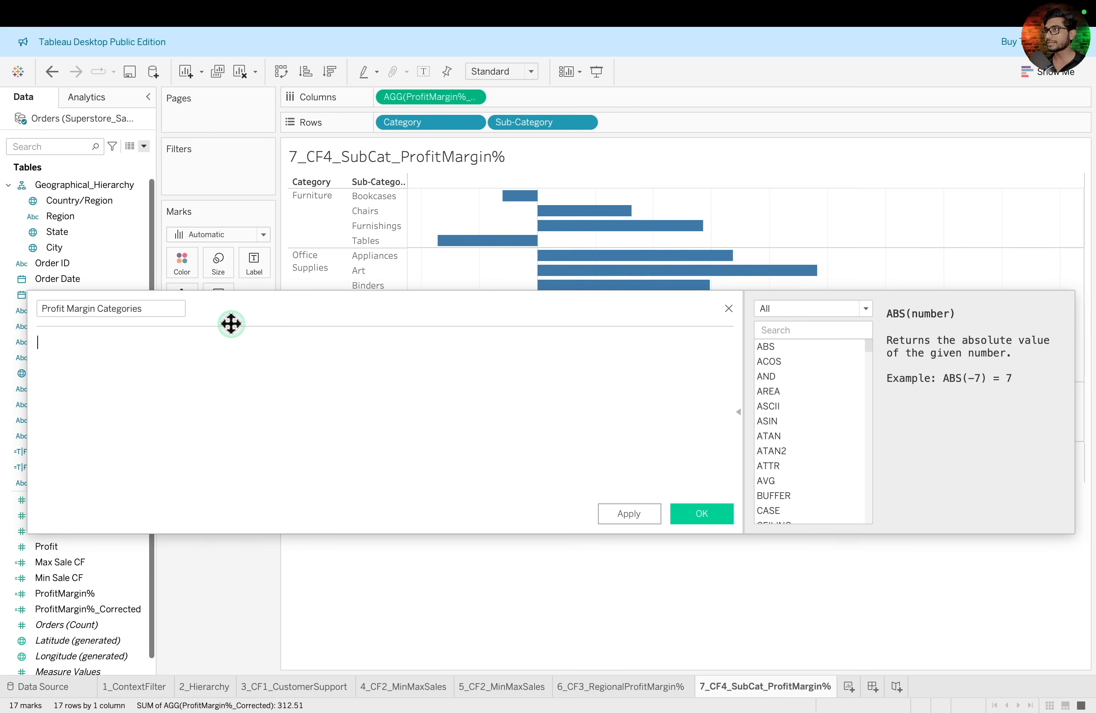
drag(231, 324, 320, 401)
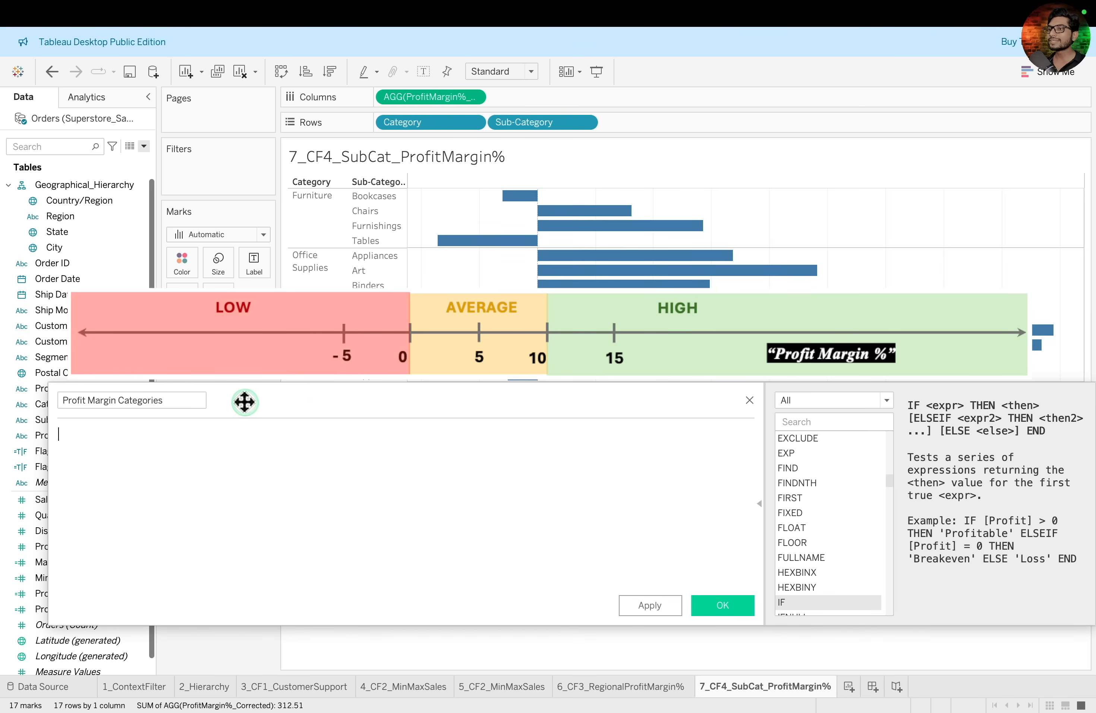
Write the formula's first condition as IF [ProfitMargin%_Corrected] < 0 THEN "LOW".
text(IF pro)
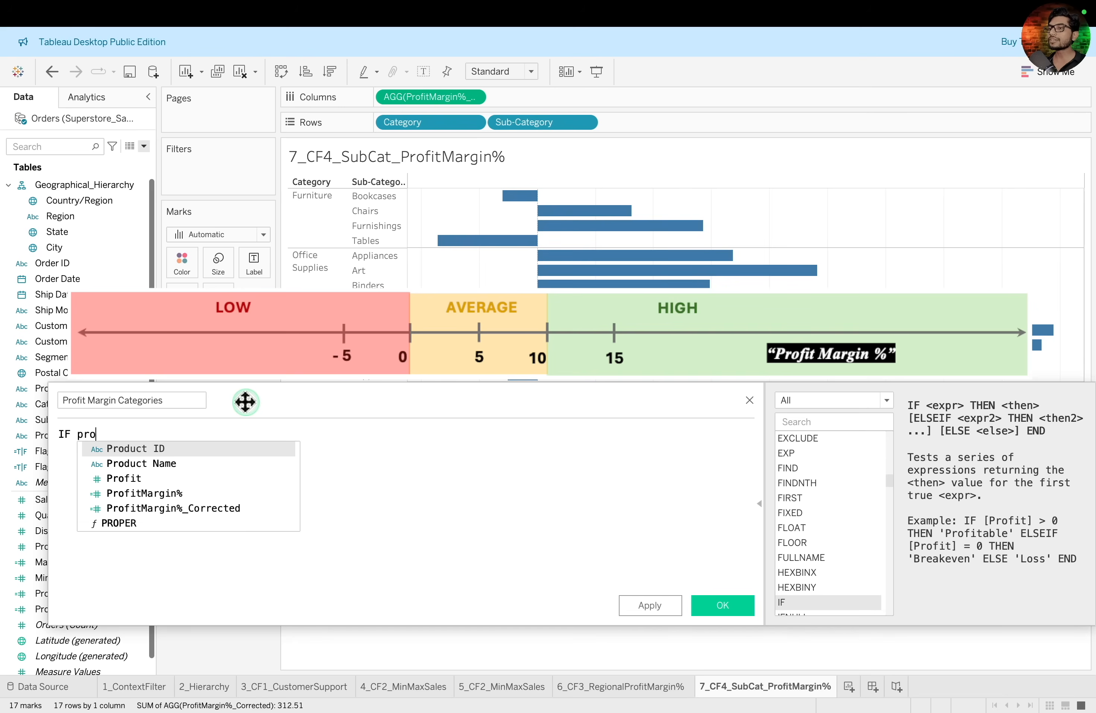
key(Down)
key(Down)
key(Down)
key(Down)
key(Return)
text(<)
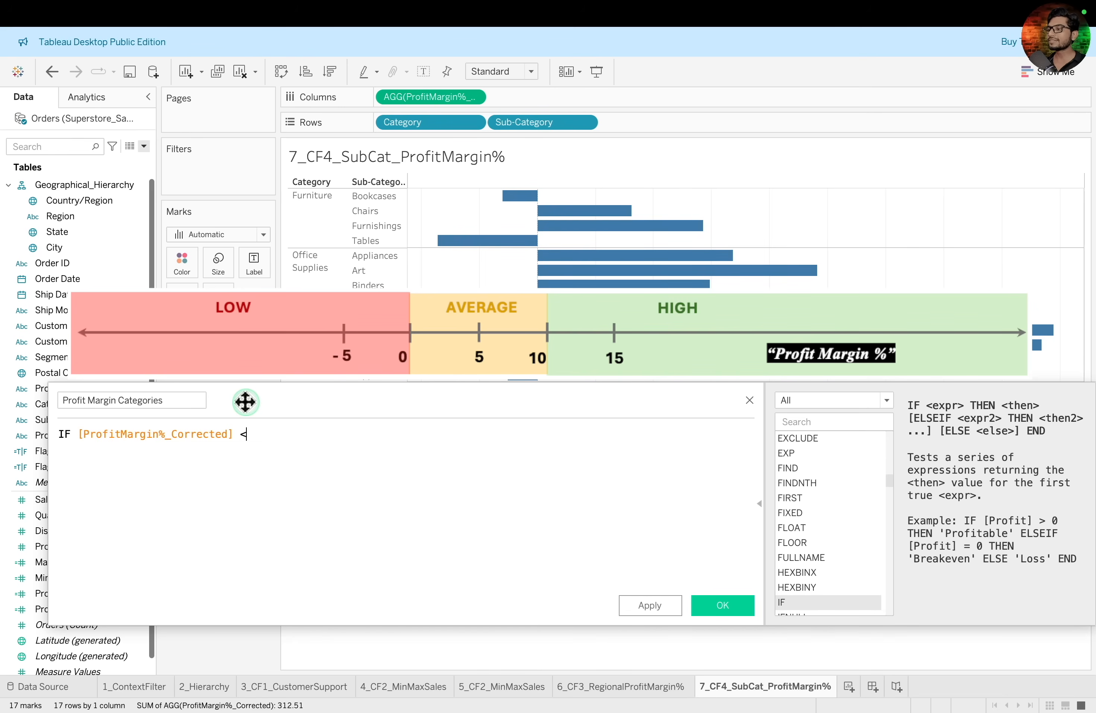
text( 0 THEN "LOW")
drag(342, 432, 13, 431)
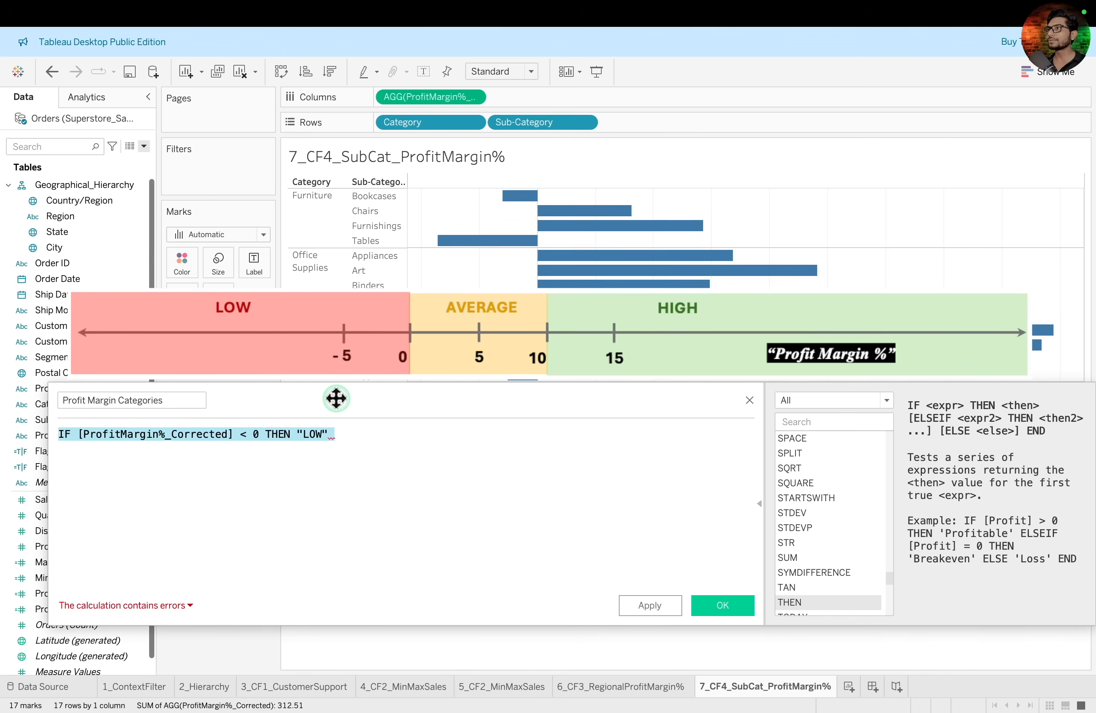
key(Right)
key(Return)
key(Return)
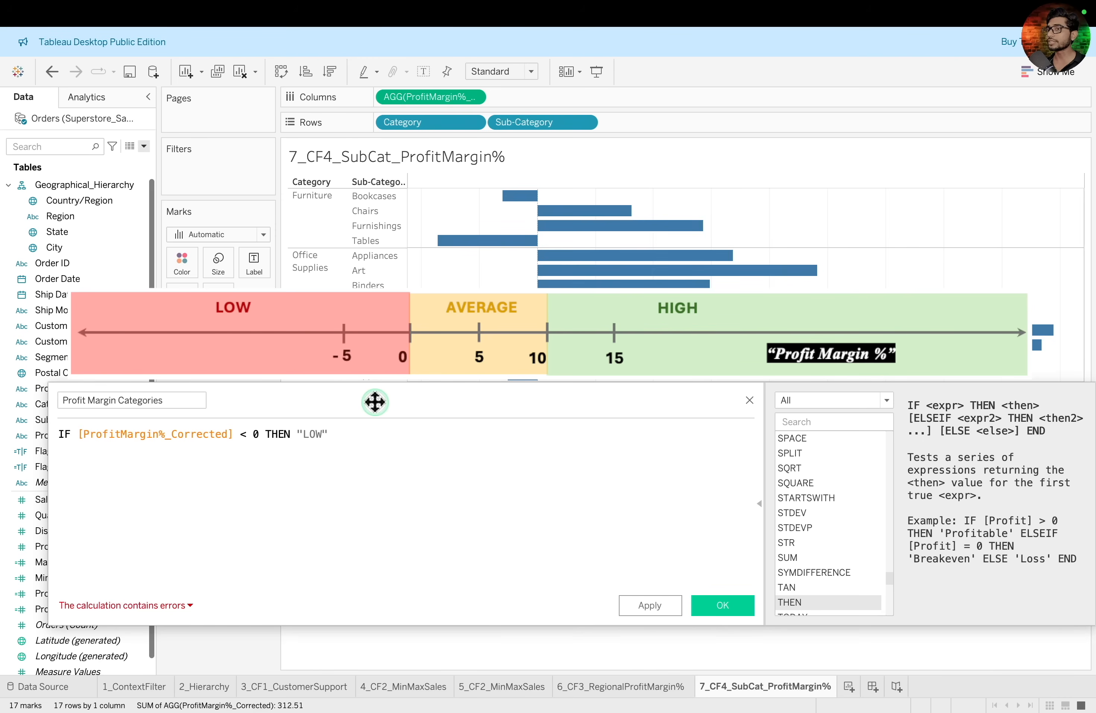
Begin the formula's second condition line with IF [ProfitMargin%_Corrected] >= 0 AND.
text(if)
key(Return)
text(pro)
key(Down)
key(Down)
key(Down)
key(Down)
key(Return)
text(>= )
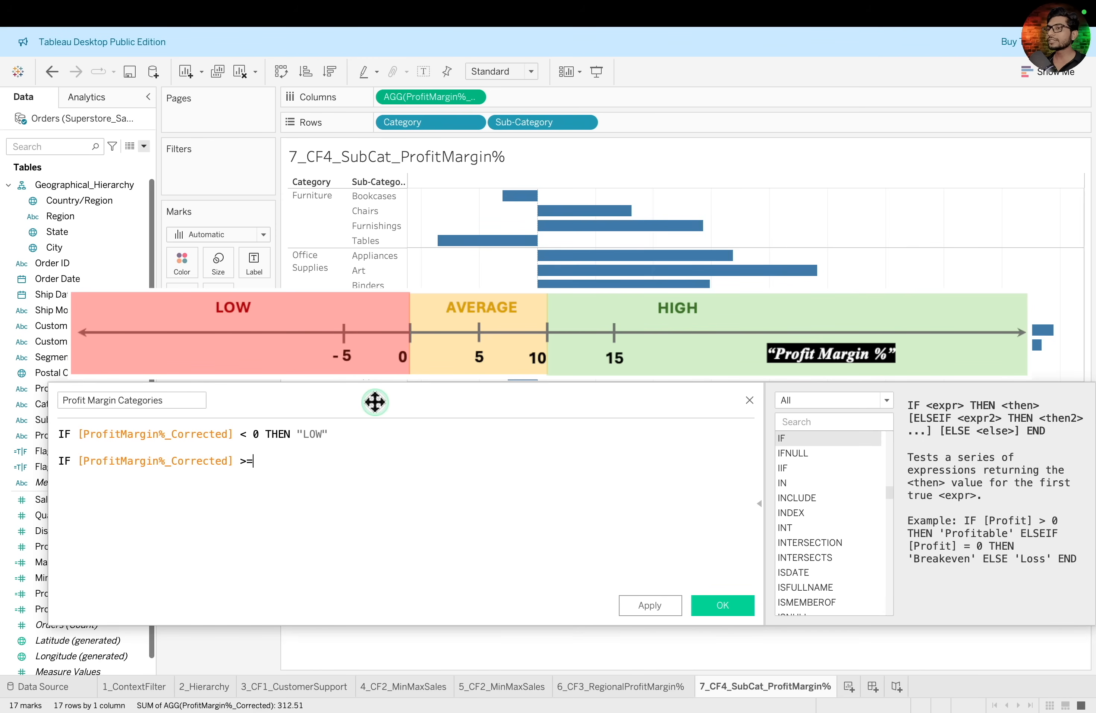
text(0 AND)
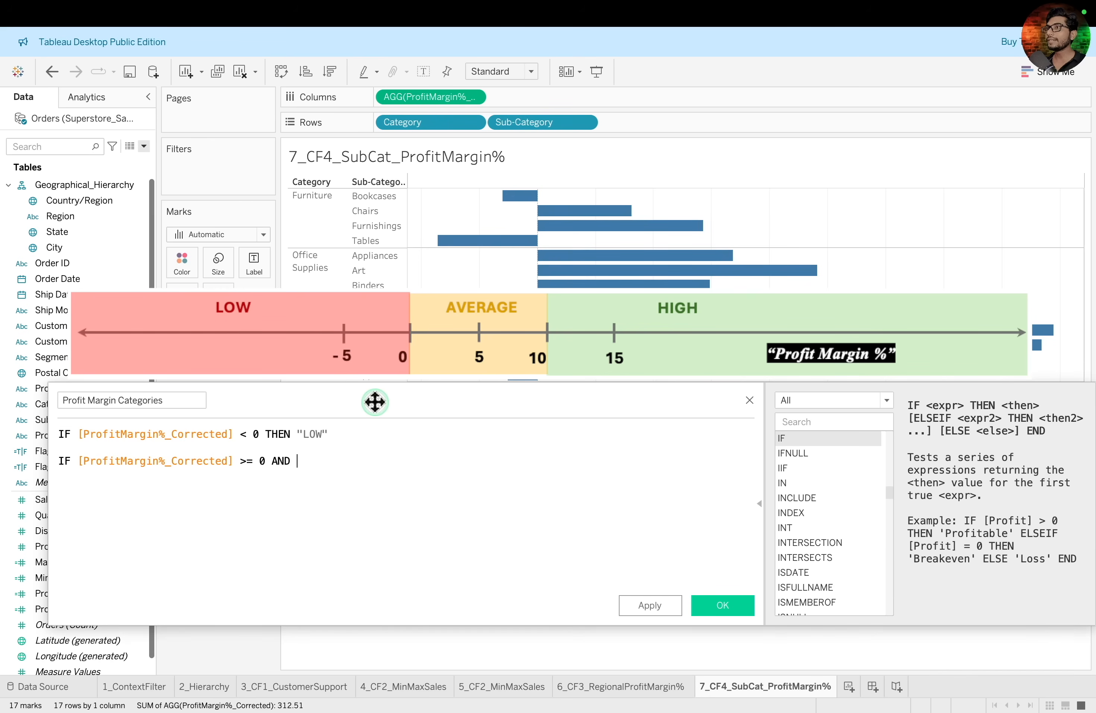
Complete the second condition with [ProfitMargin%_Corrected] < 10 THEN "AVERAGE" and enclose its two comparisons in parentheses.
text( pro)
key(Down)
key(Down)
key(Down)
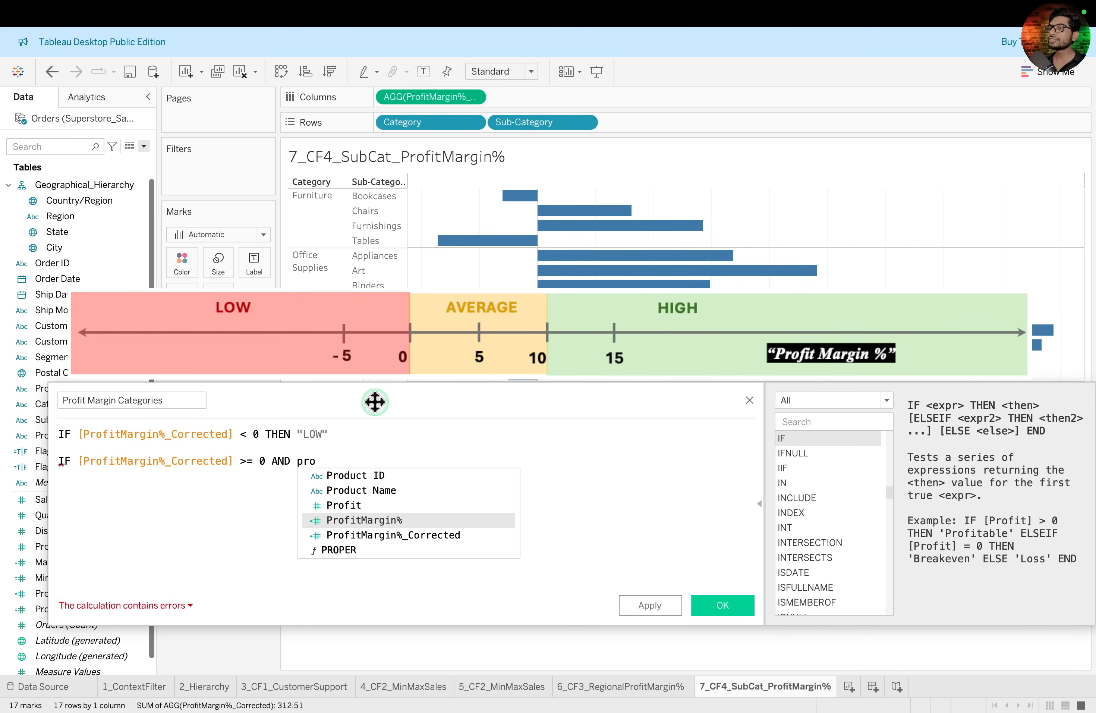
key(Down)
key(Return)
text(< 10 THEN "AVERAGE")
click(77, 449)
mouse_move(77, 449)
mouse_down()
mouse_move(113, 498)
mouse_move(487, 477)
mouse_up()
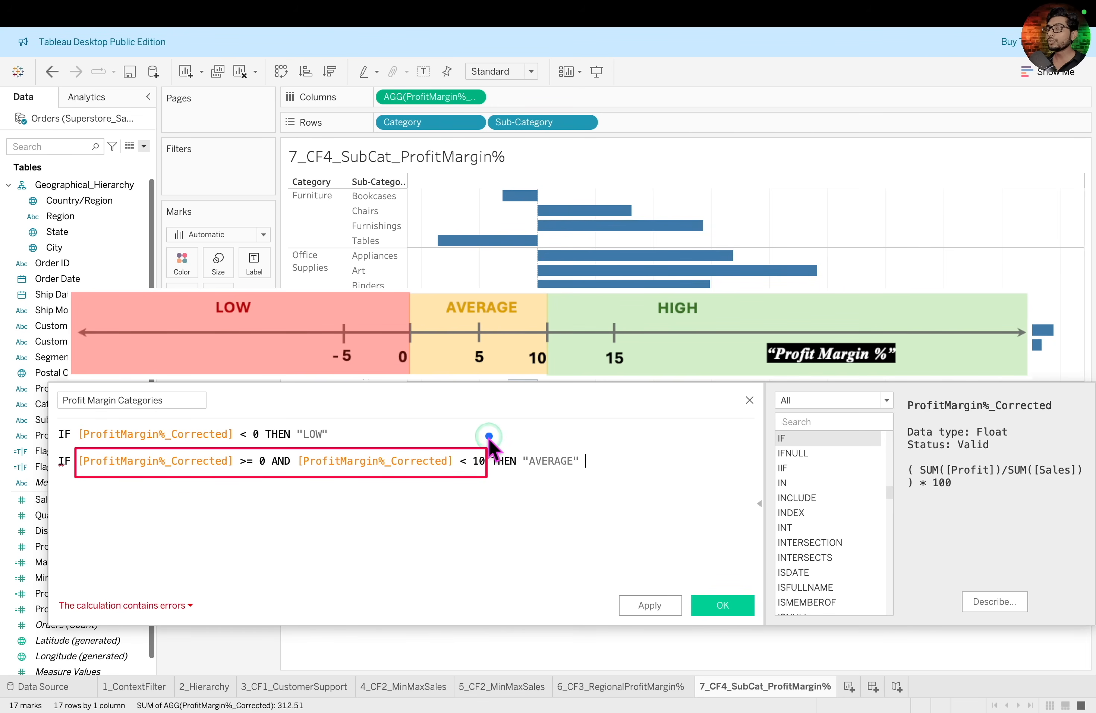
drag(477, 425, 481, 510)
mouse_move(88, 425)
mouse_down()
mouse_move(69, 463)
mouse_move(84, 498)
mouse_up()
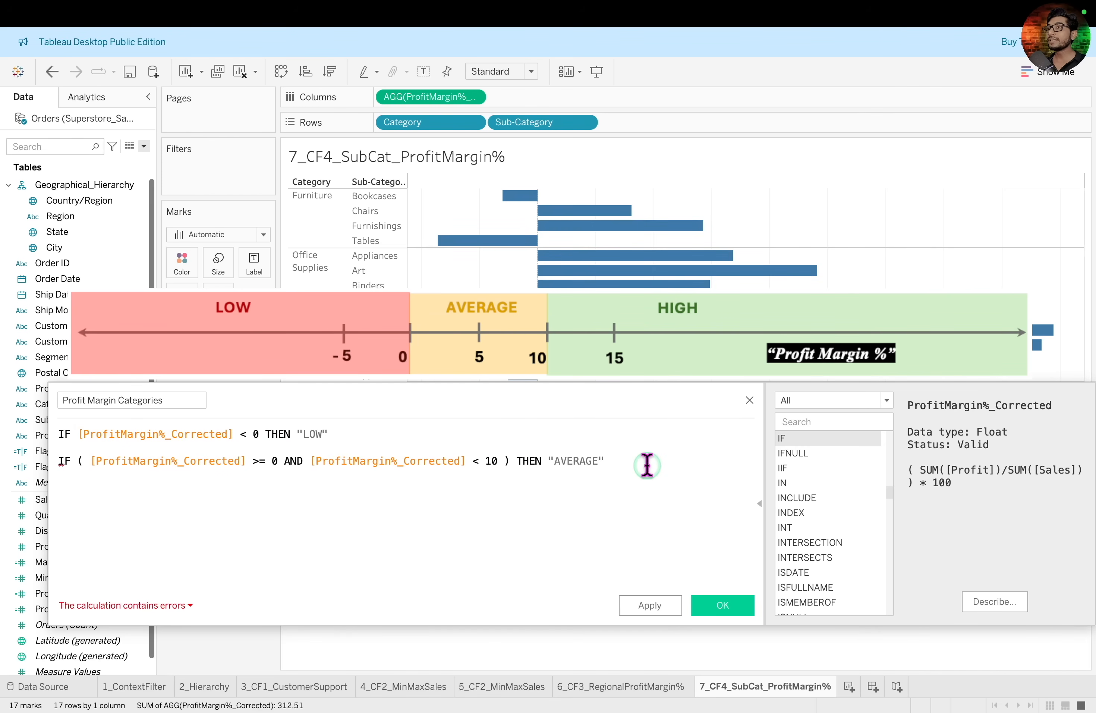
Add a third condition line to the formula: IF [ProfitMargin%_Corrected] >= 10 THEN "HIGH".
key(Return)
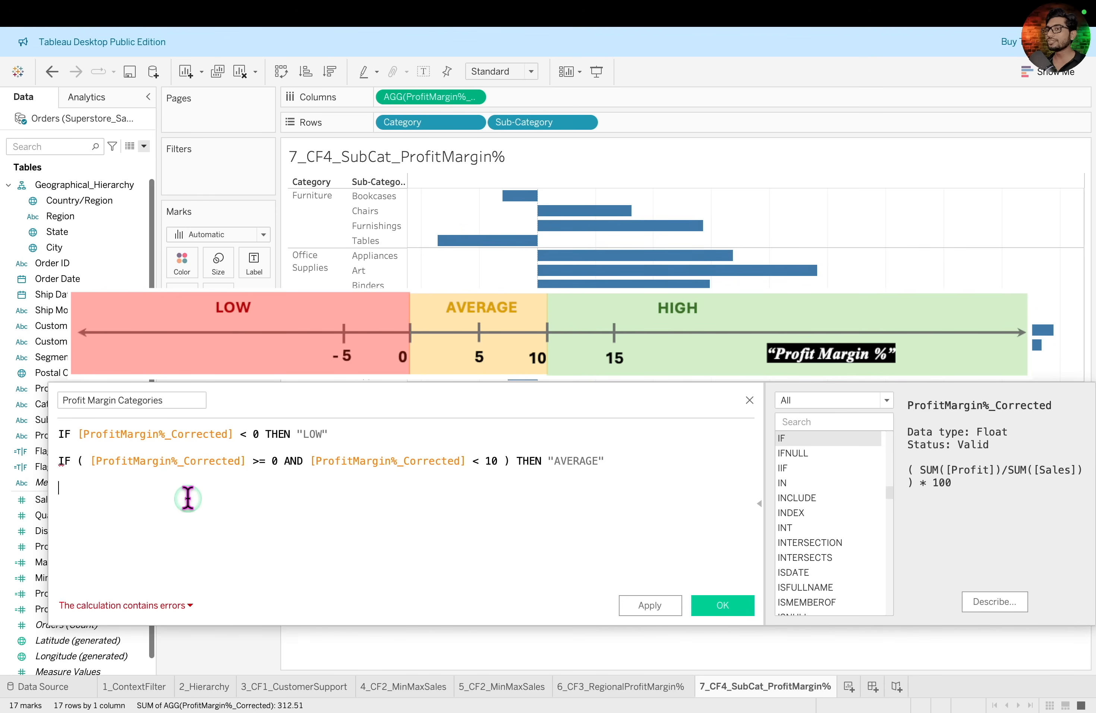
text(IF )
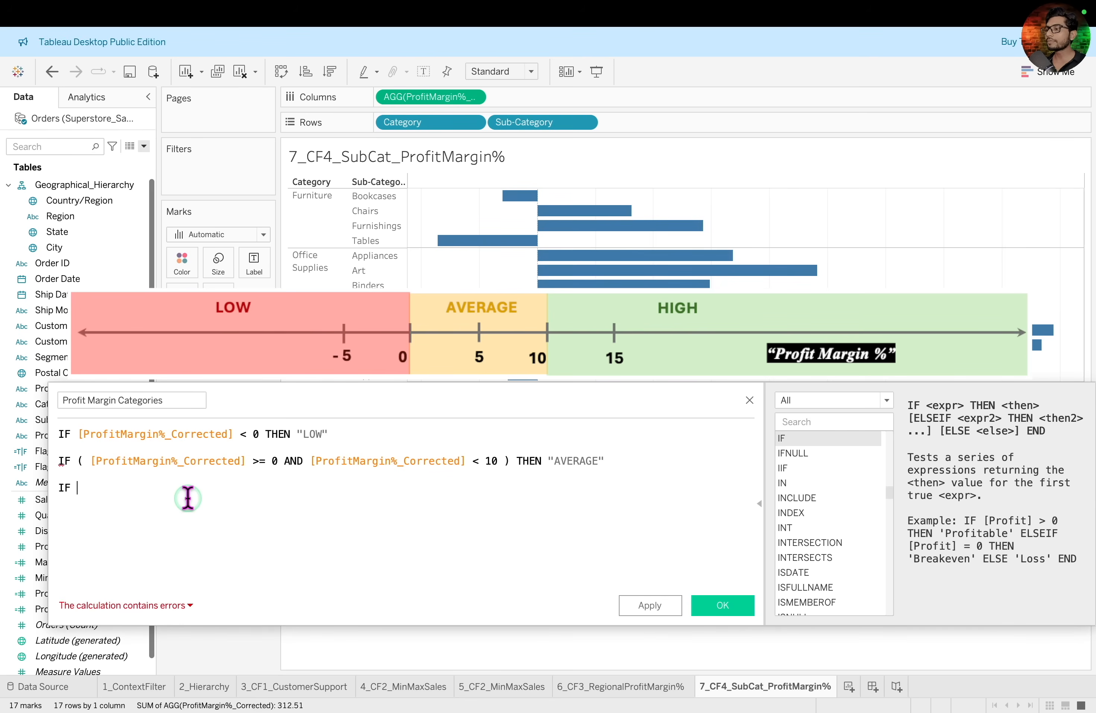
text(pro)
key(Down)
key(Down)
key(Down)
key(Down)
key(Return)
text(>=)
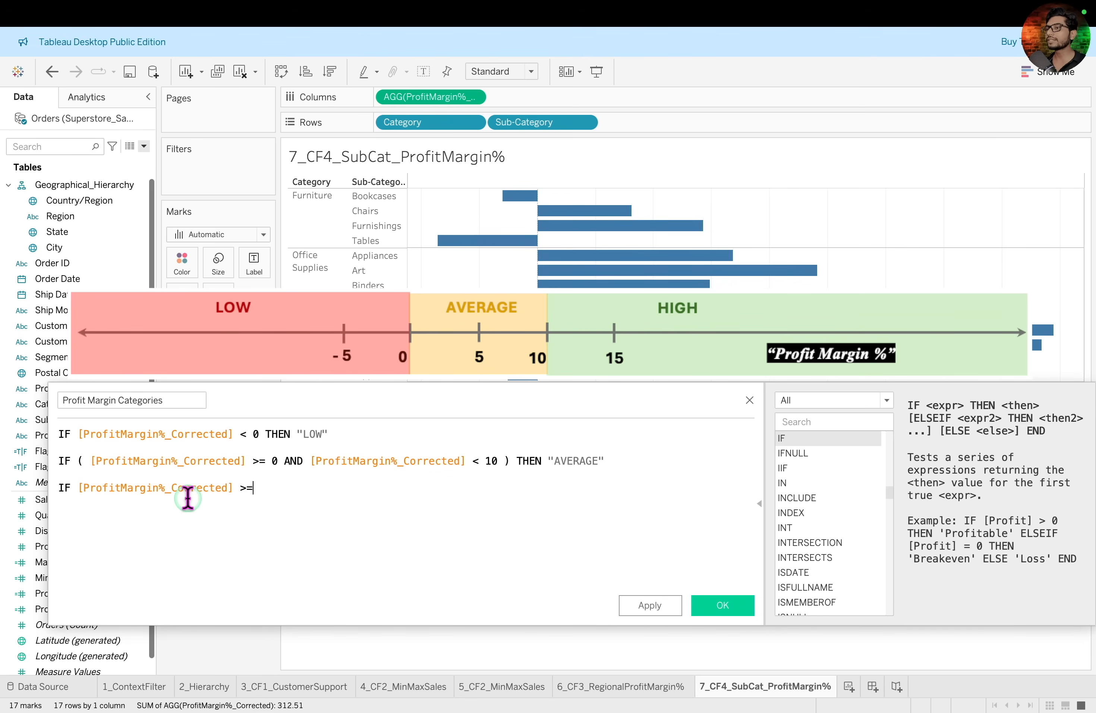
text( 10 the)
key(Return)
text("HIGH")
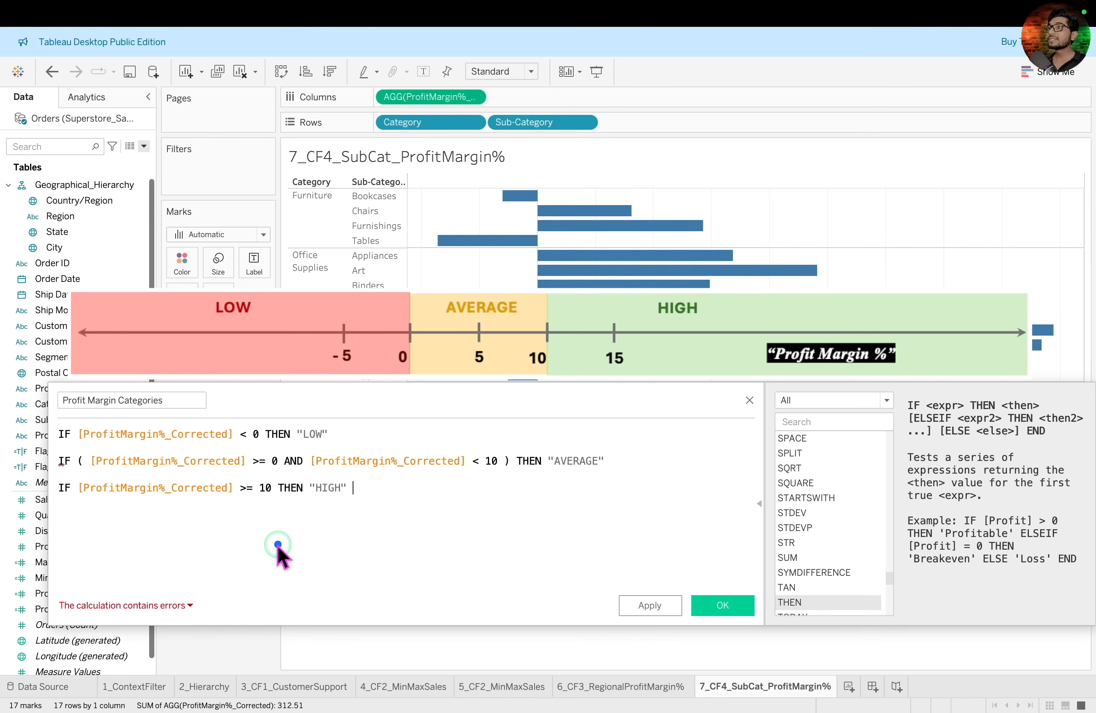
drag(287, 532, 192, 590)
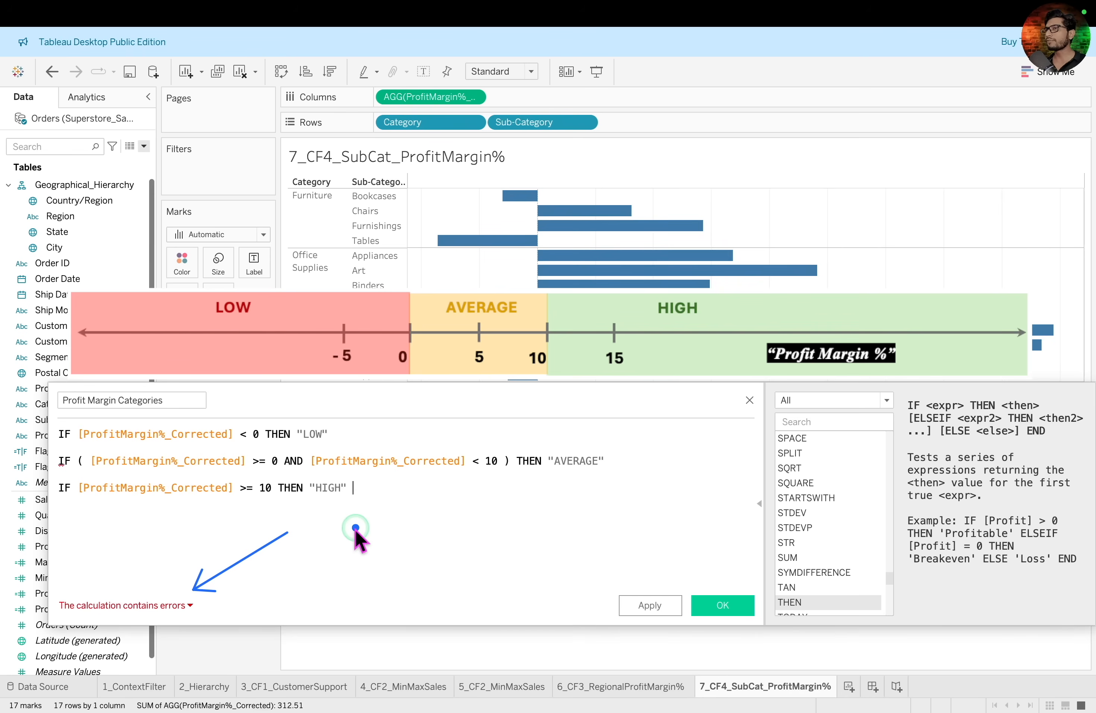
mouse_move(37, 416)
mouse_down()
mouse_move(186, 458)
mouse_move(602, 513)
mouse_up()
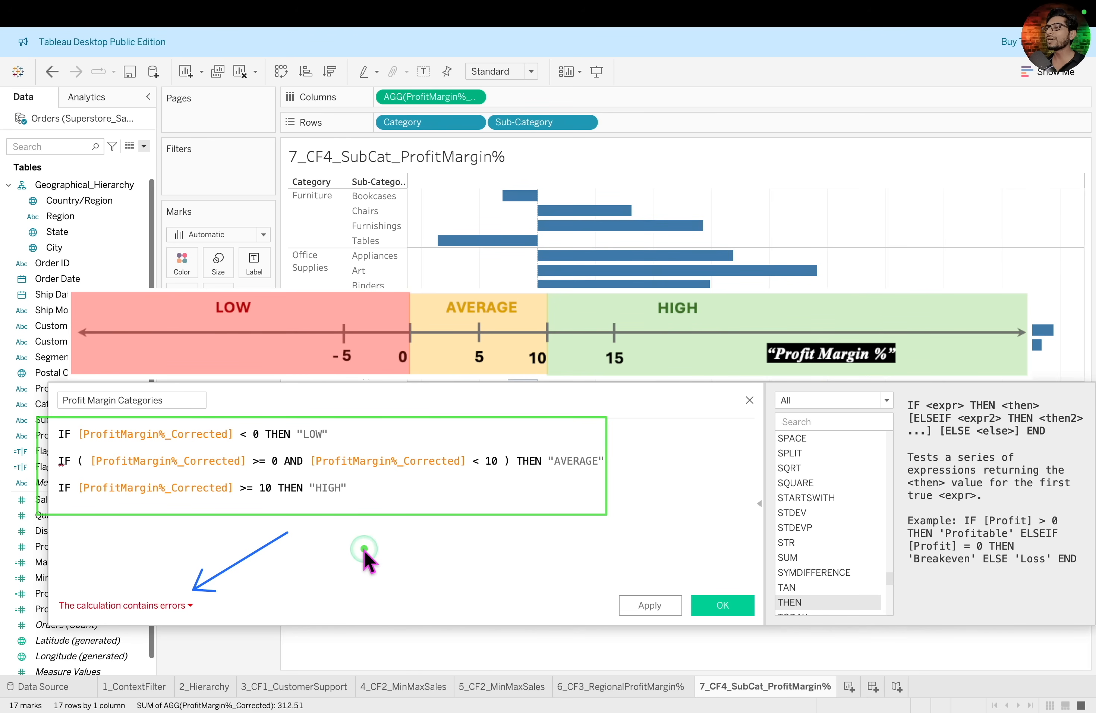
drag(63, 484, 106, 354)
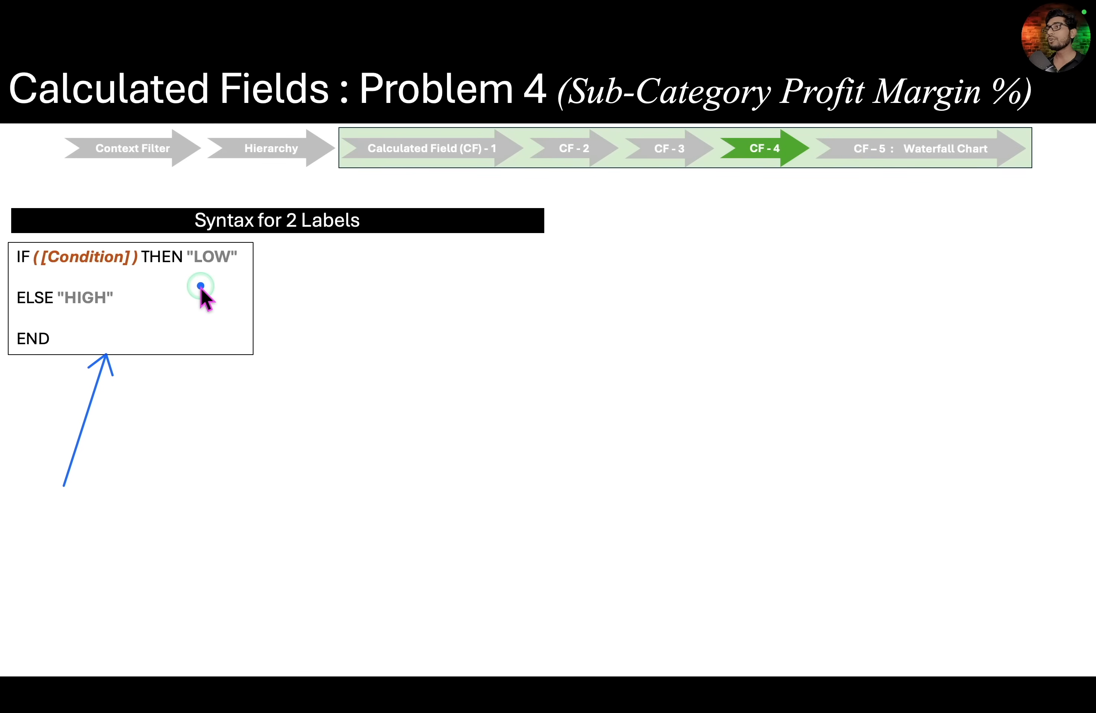
drag(193, 273, 239, 268)
drag(63, 312, 102, 316)
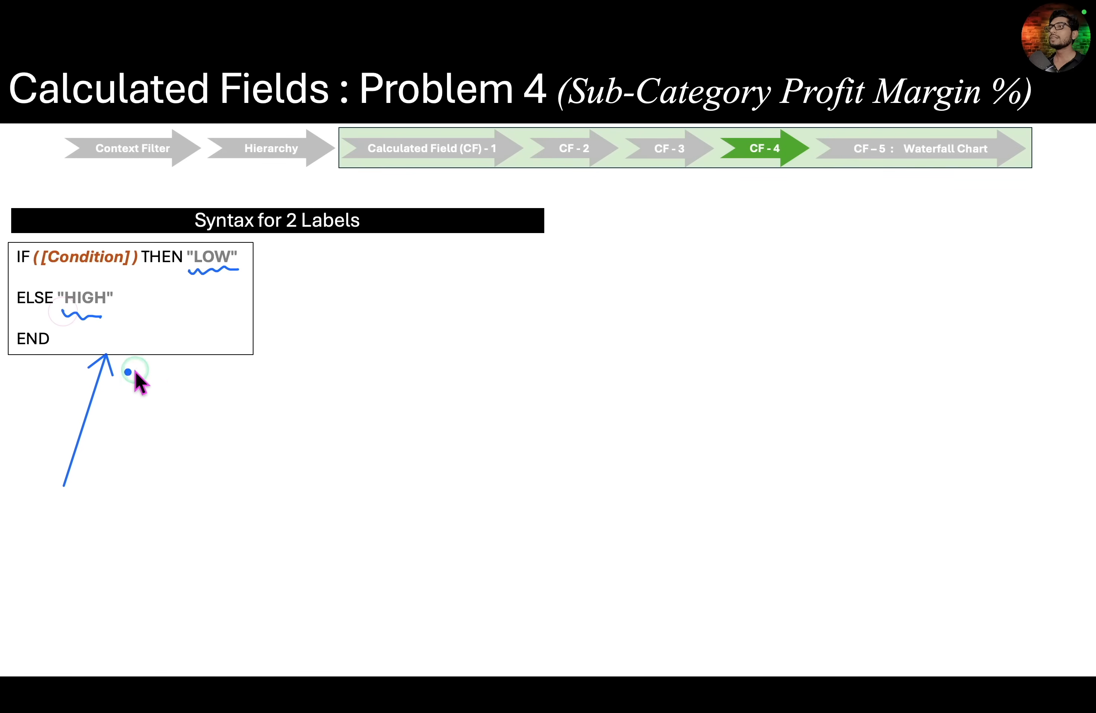
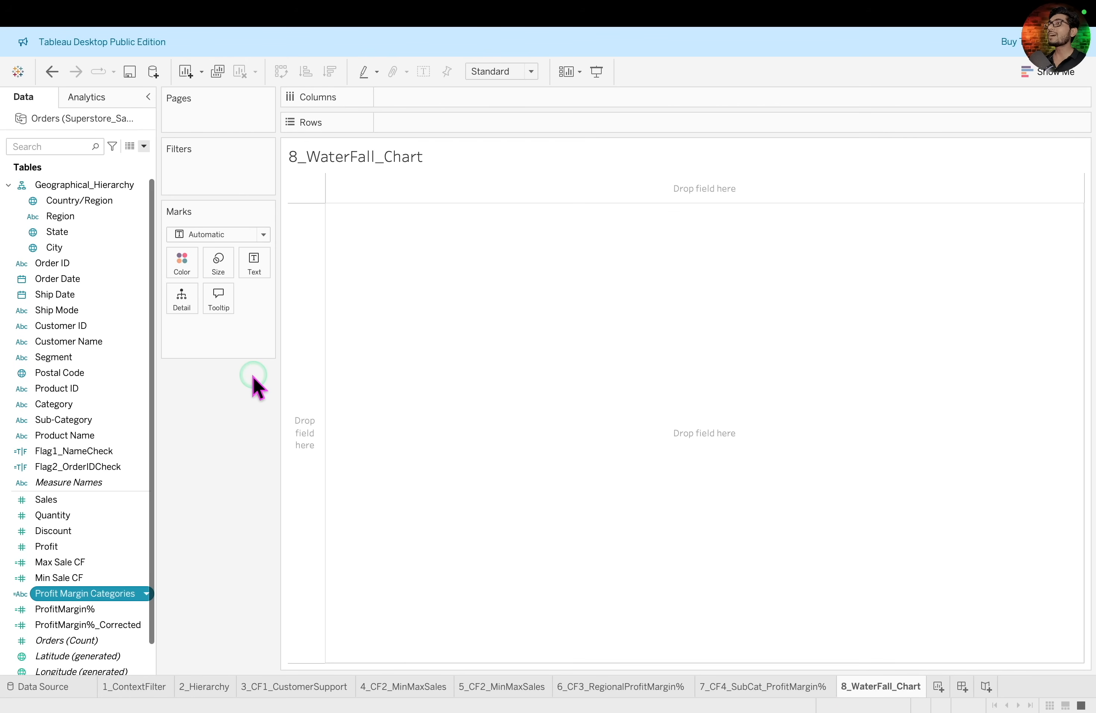
Build a bar chart on the 8_WaterFall_Chart sheet with Sub-Category on Columns and Sales on Rows.
click(102, 418)
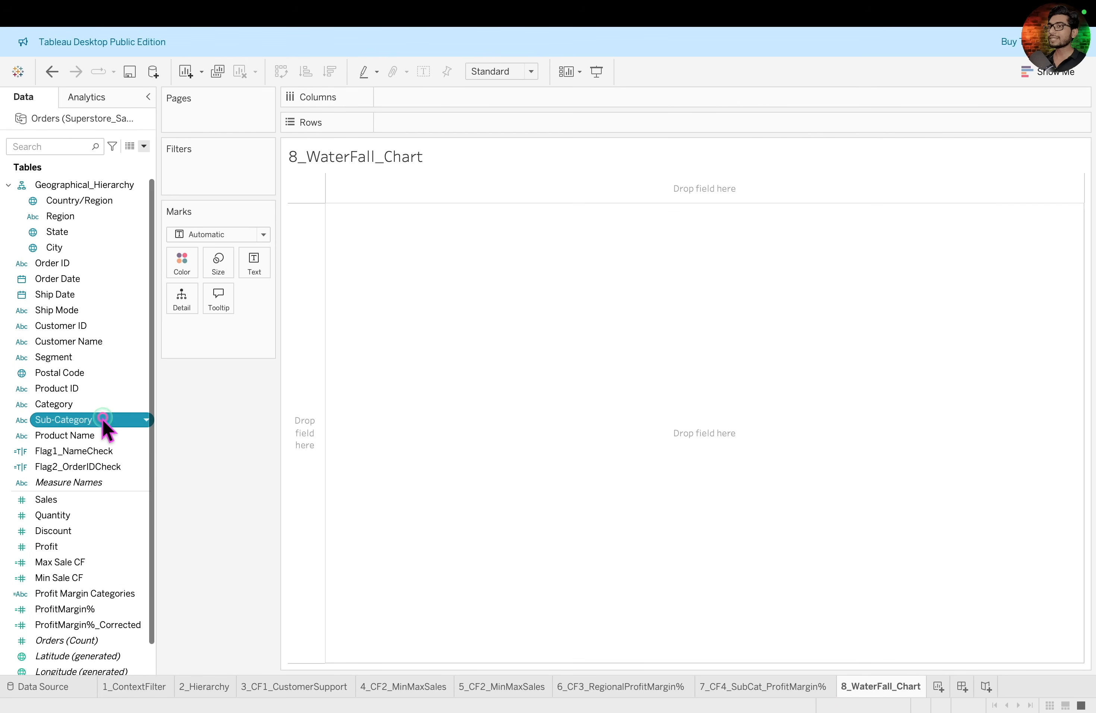
click(82, 497)
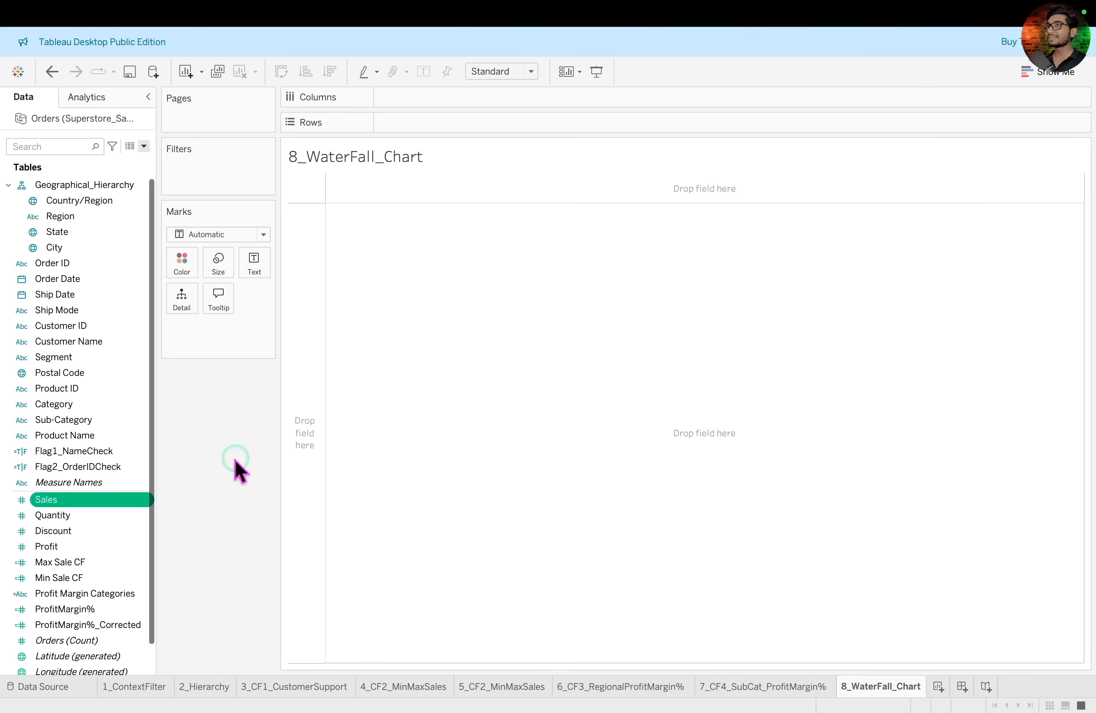
drag(99, 420, 574, 104)
click(98, 498)
drag(97, 498, 491, 127)
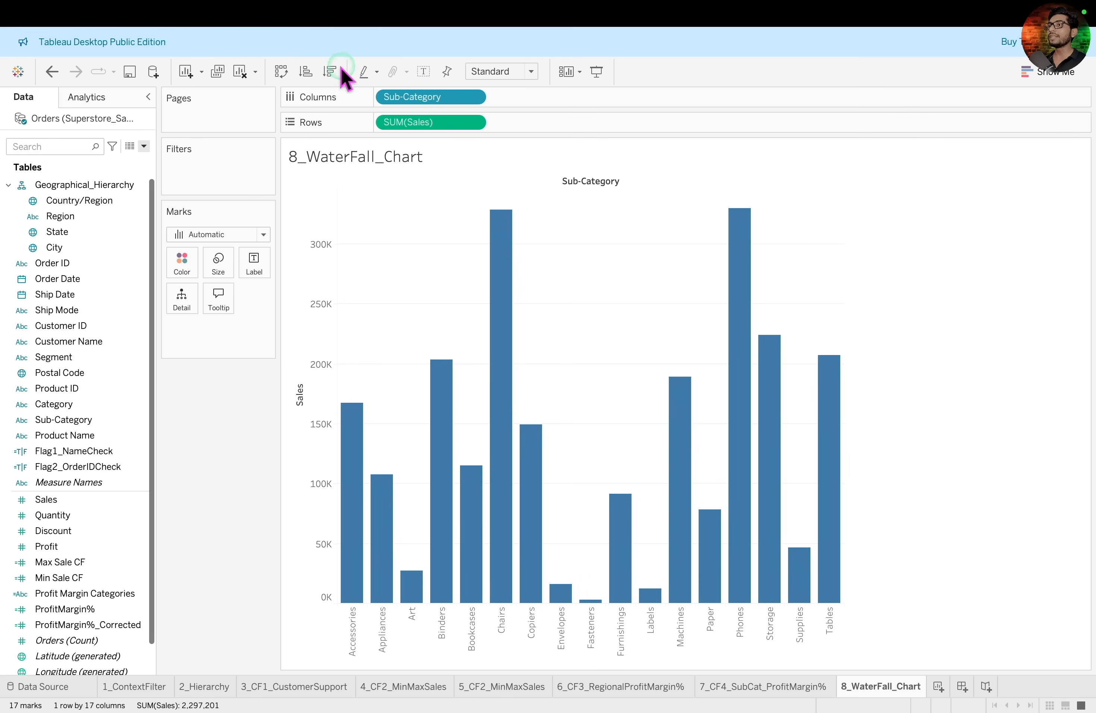
Sort the sub-category bars in ascending order of sales and fit the chart to Entire View.
click(427, 162)
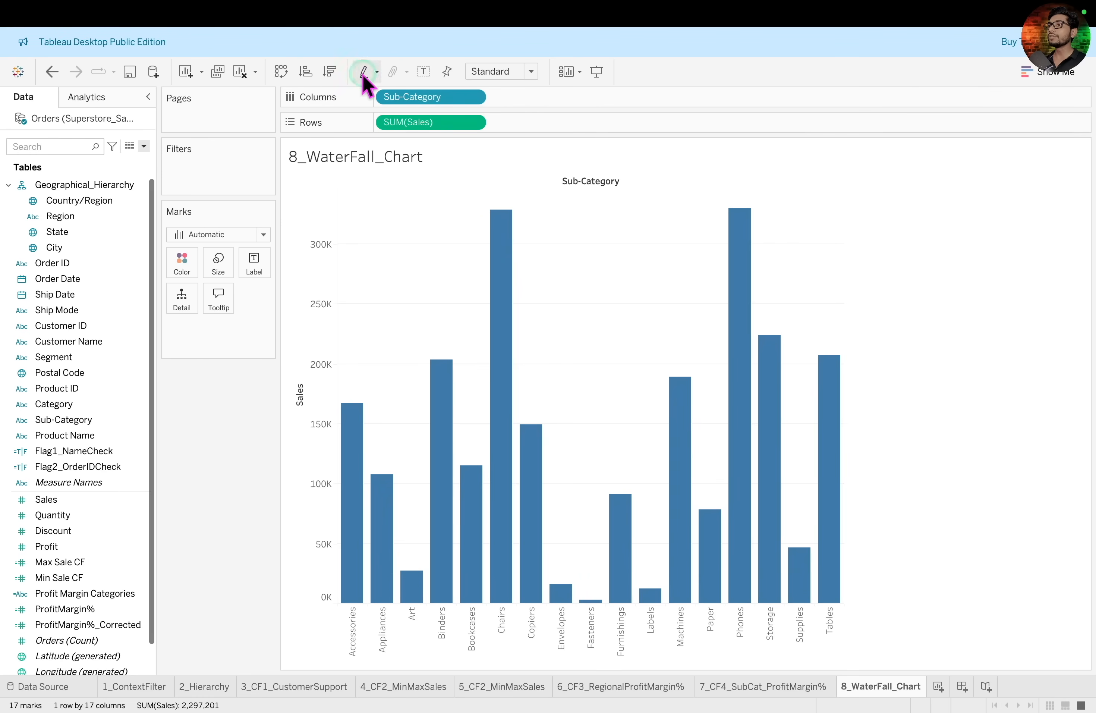
click(305, 74)
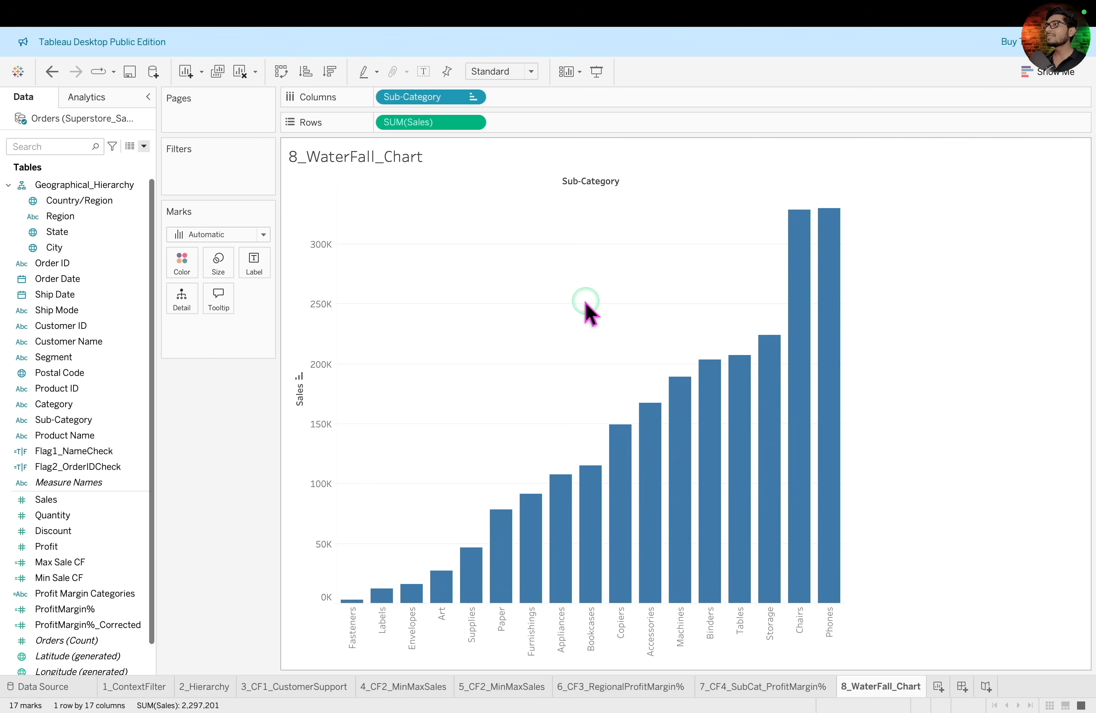
click(531, 71)
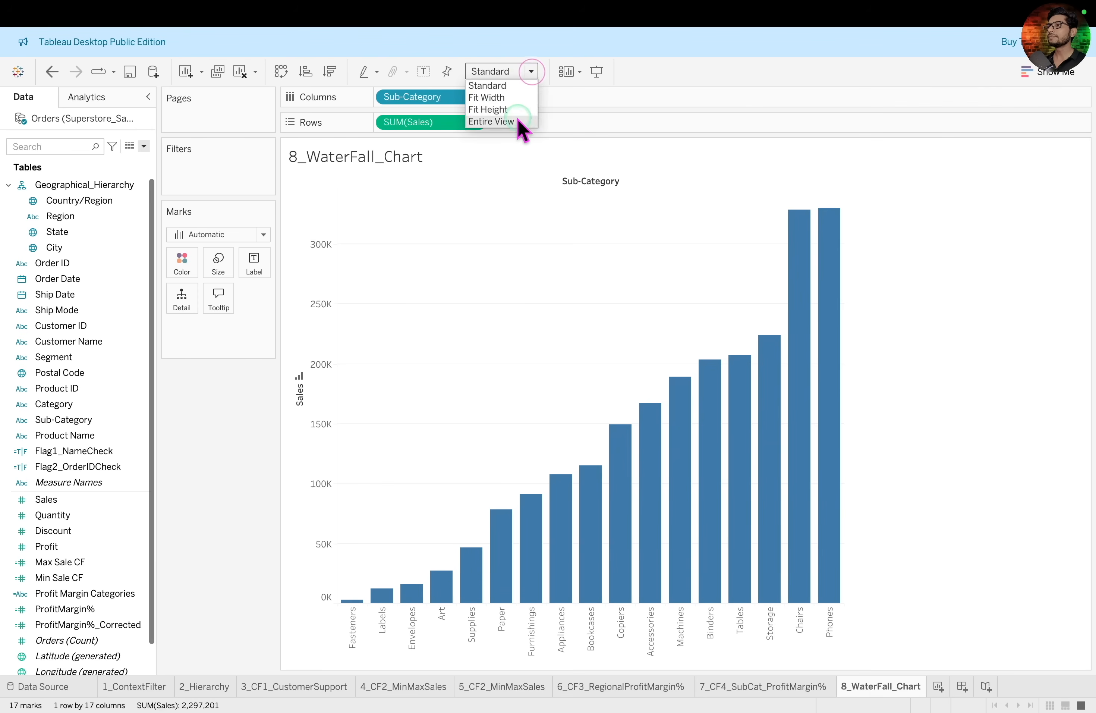
click(517, 120)
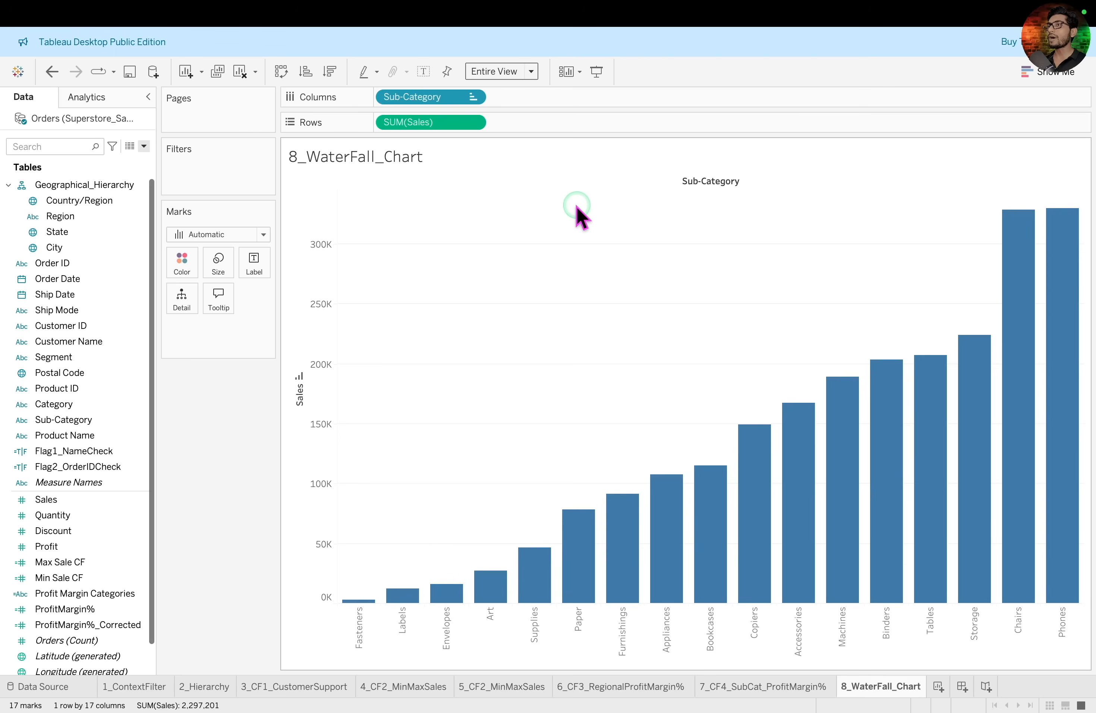
Label the bars with Sales and apply the Running Total quick table calculation to SUM(Sales) on Rows.
drag(98, 499, 258, 276)
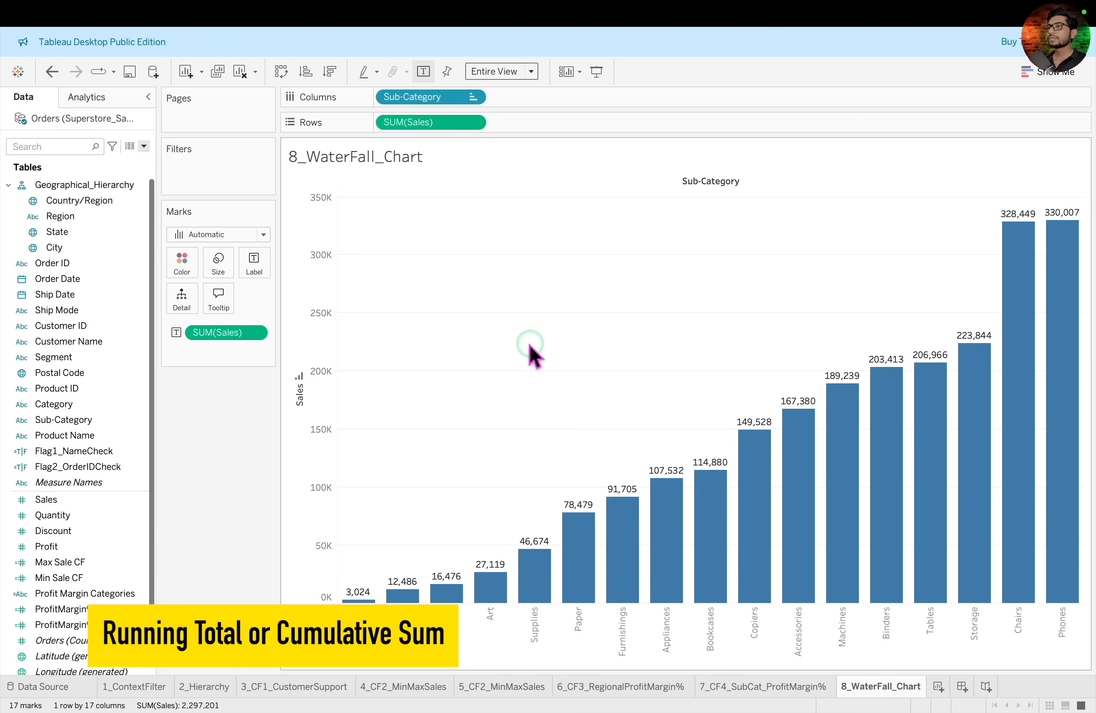
click(473, 123)
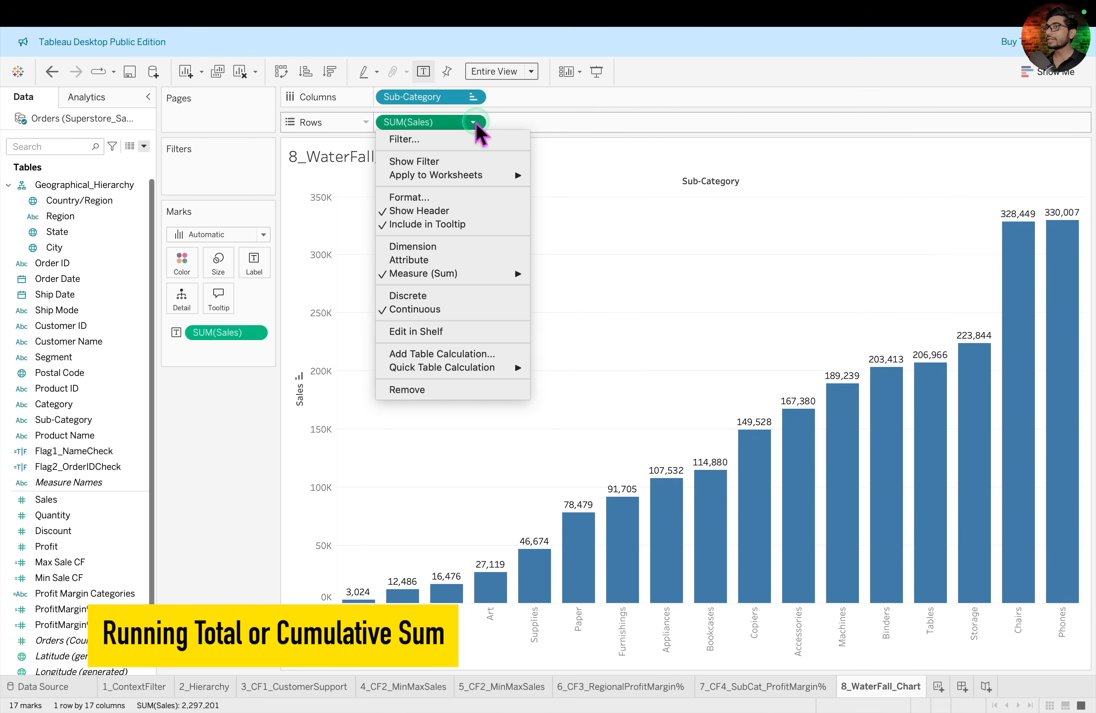
click(499, 365)
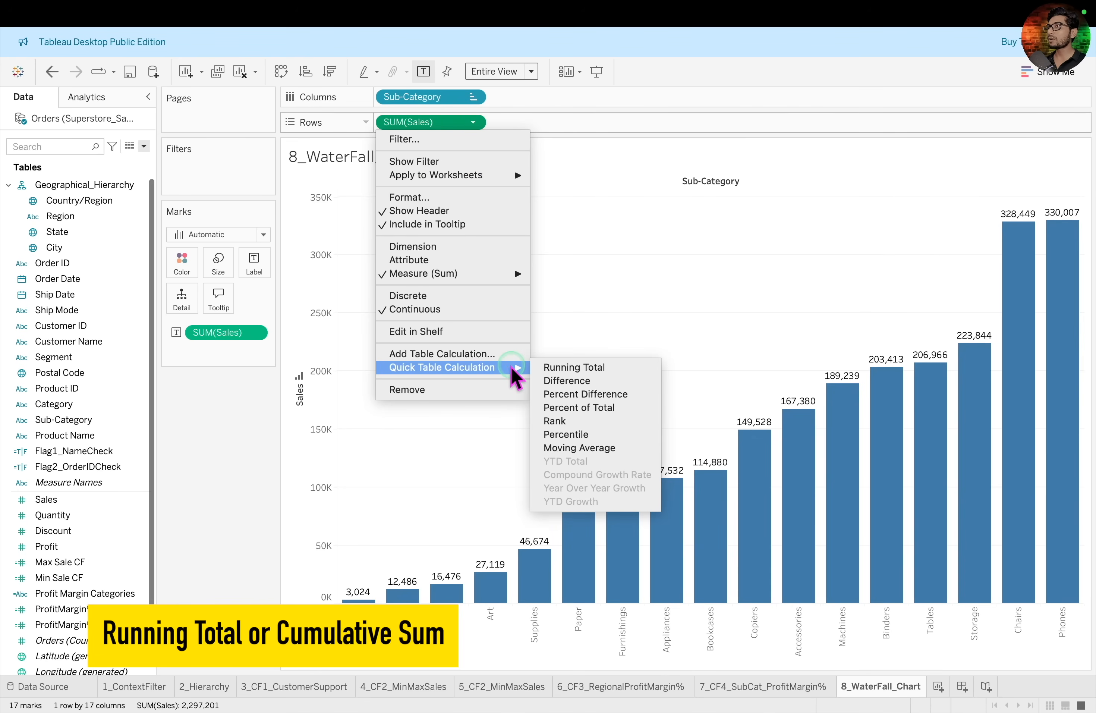
click(575, 367)
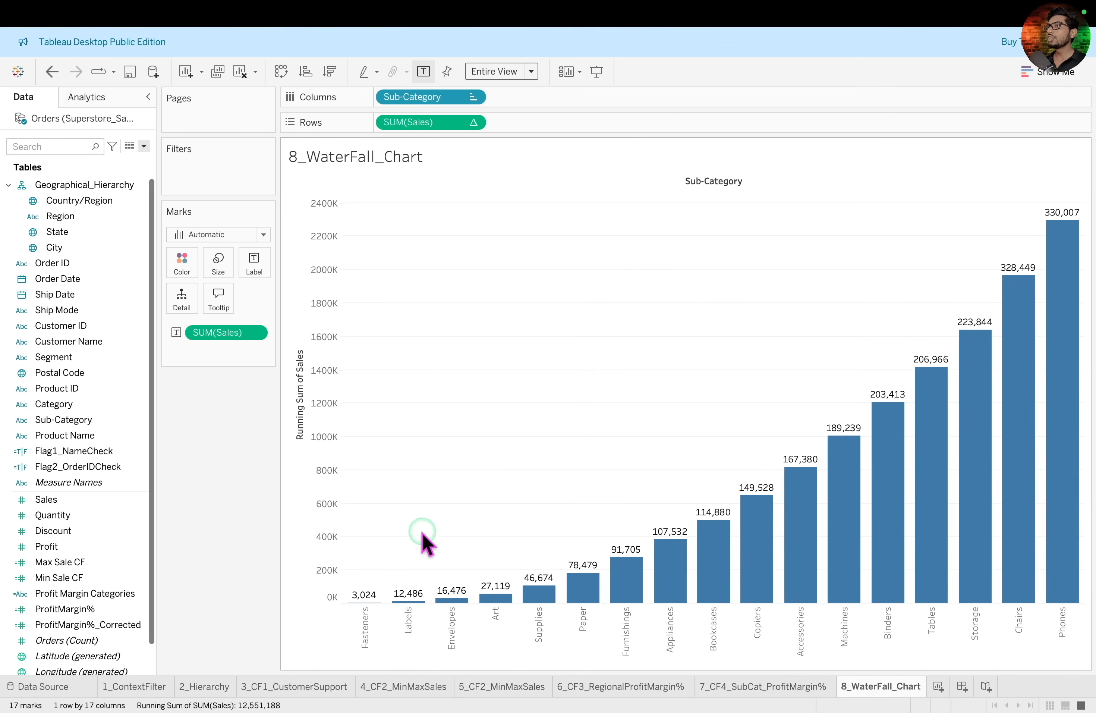
mouse_move(1068, 290)
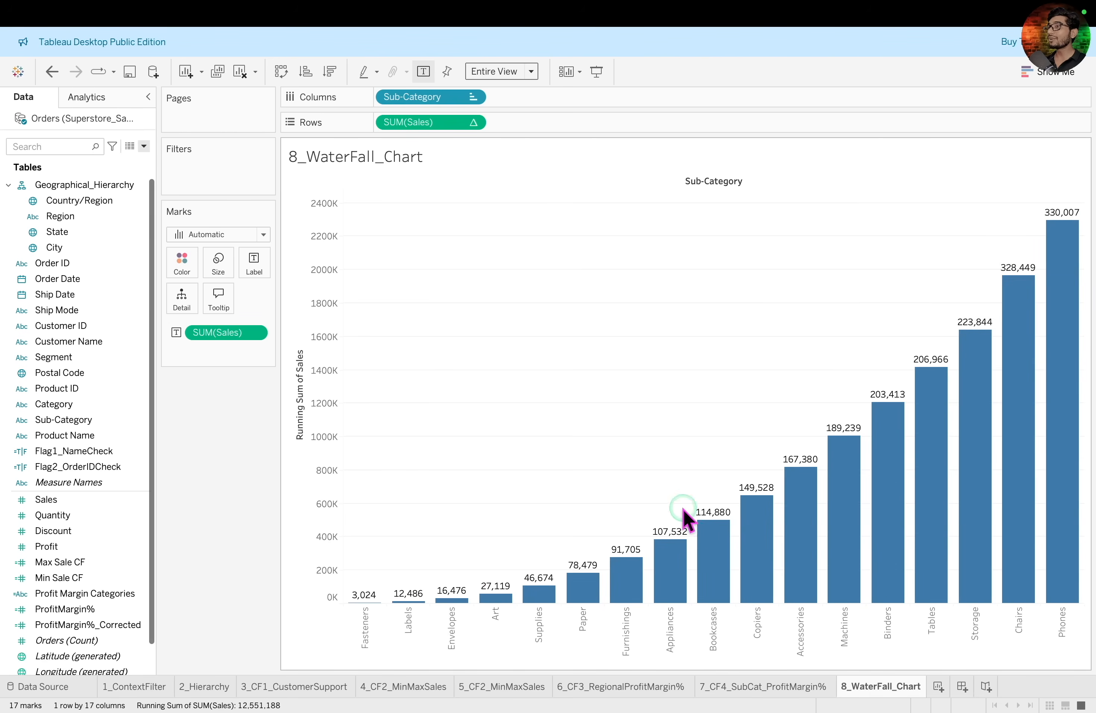
drag(218, 479, 220, 360)
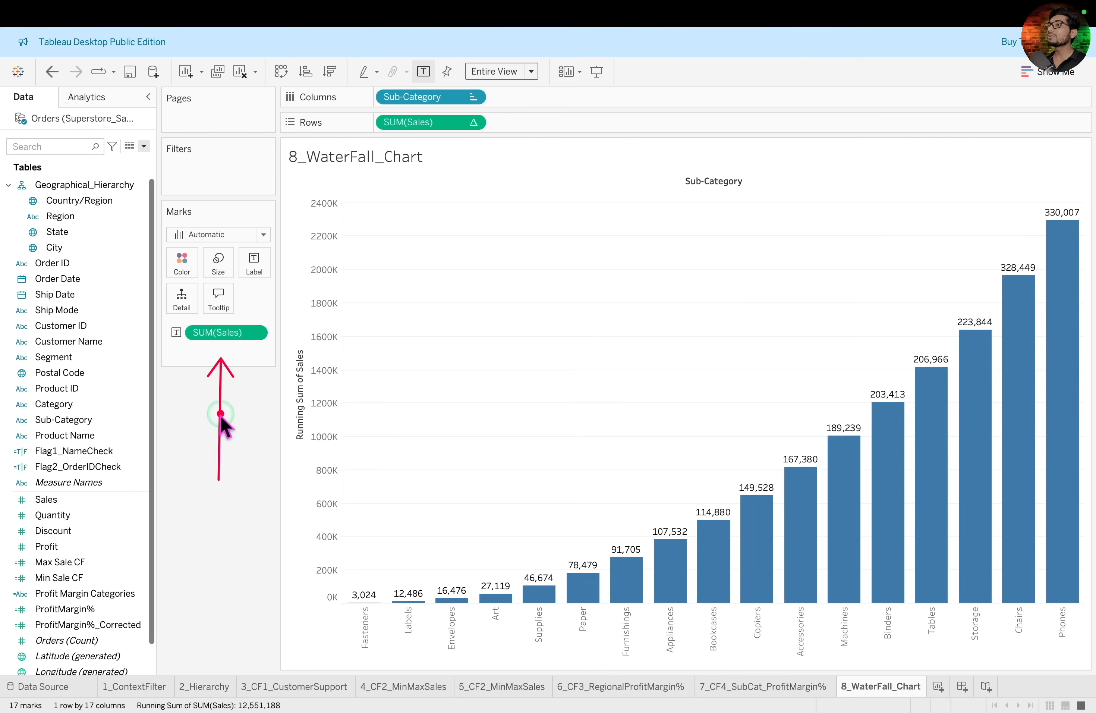
click(260, 308)
click(236, 341)
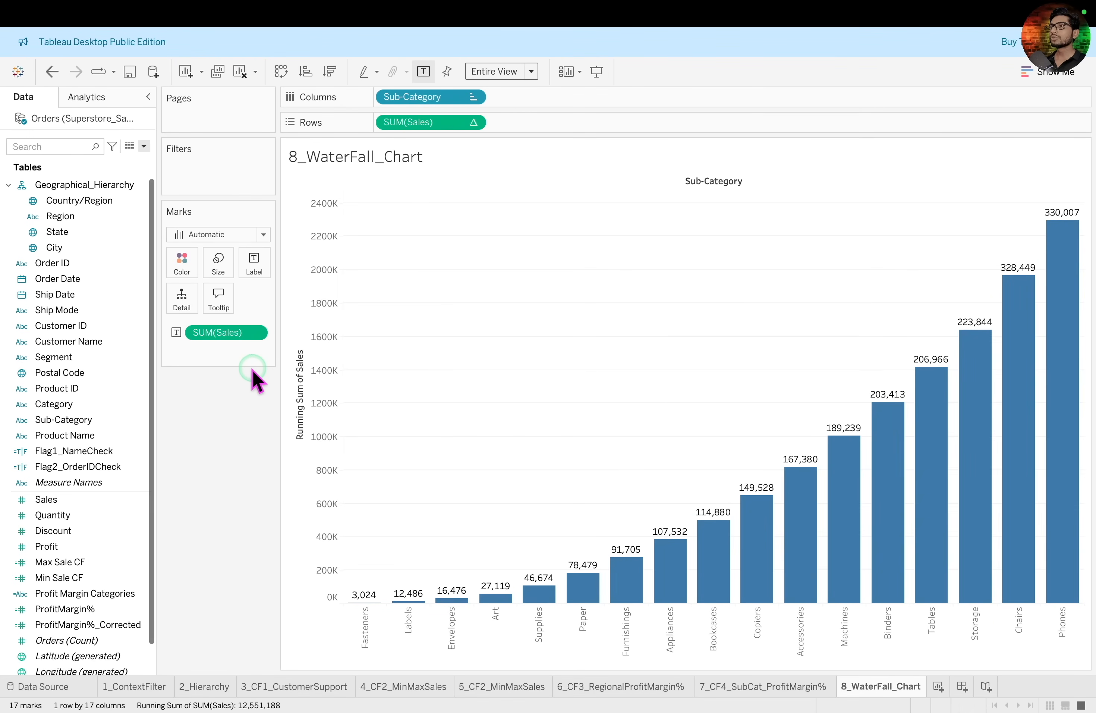
Apply the Running Total quick table calculation to the SUM(Sales) label so the bars carry cumulative values.
click(255, 332)
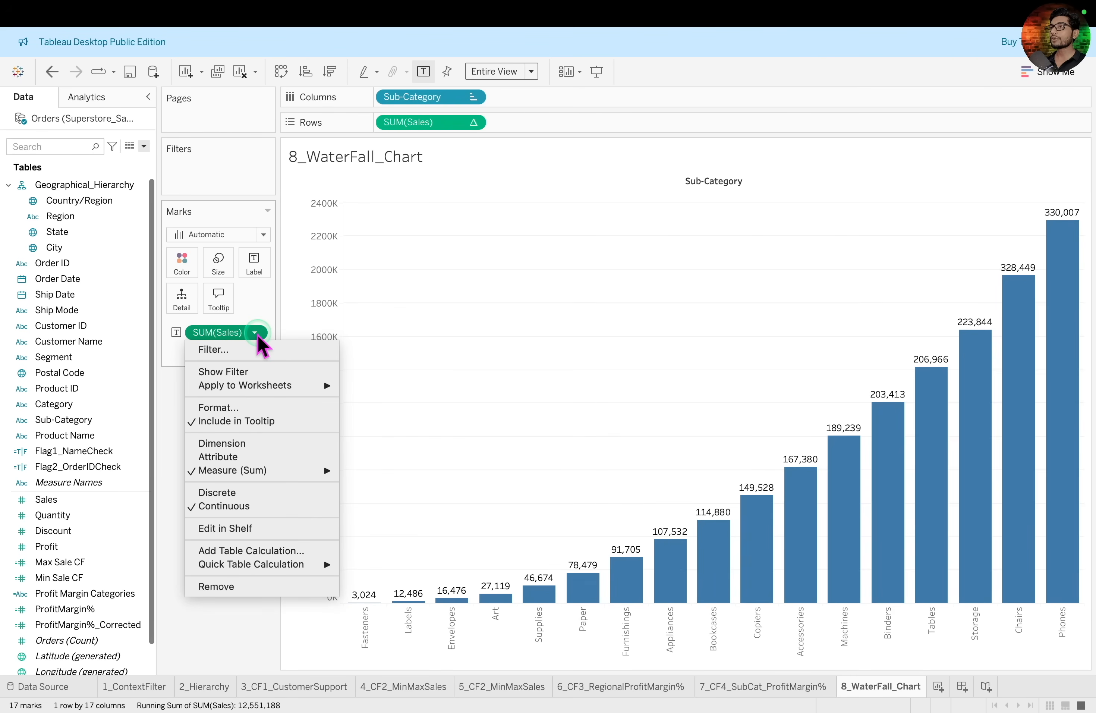
click(303, 565)
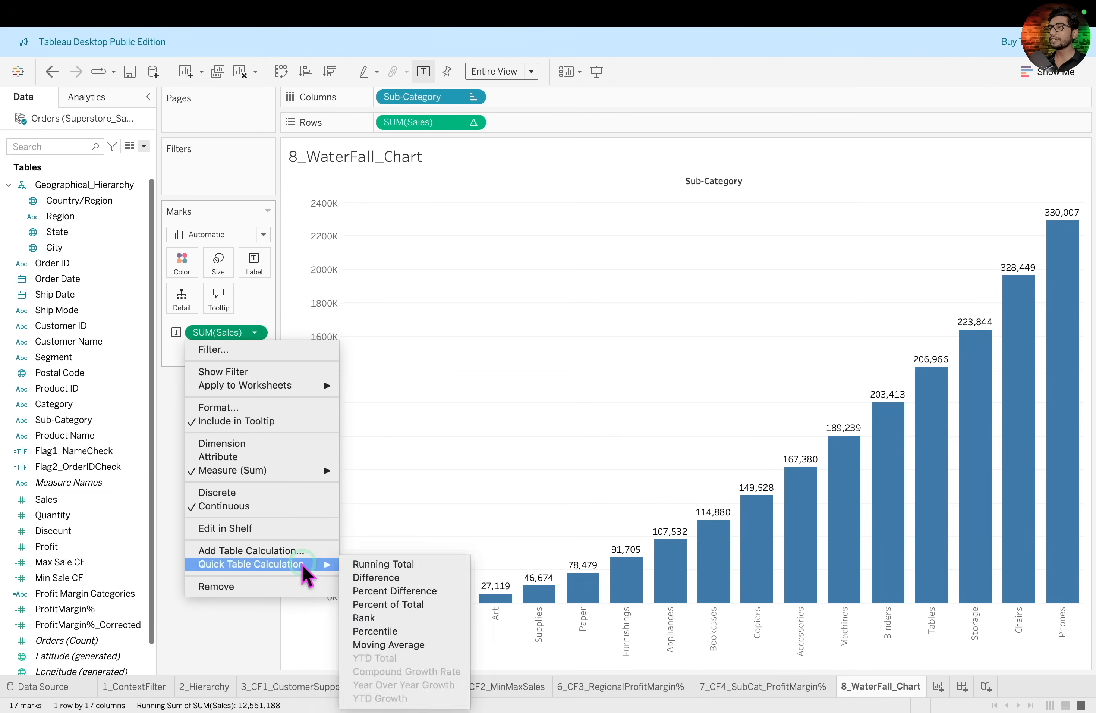
click(402, 563)
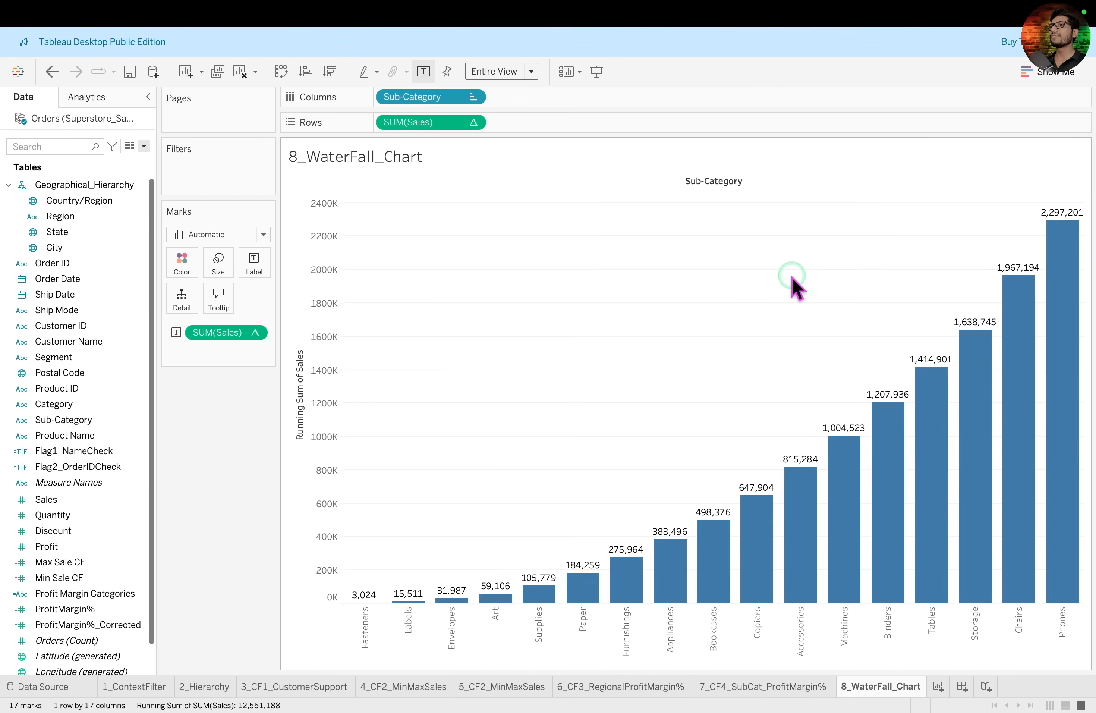
key(ctrl+a)
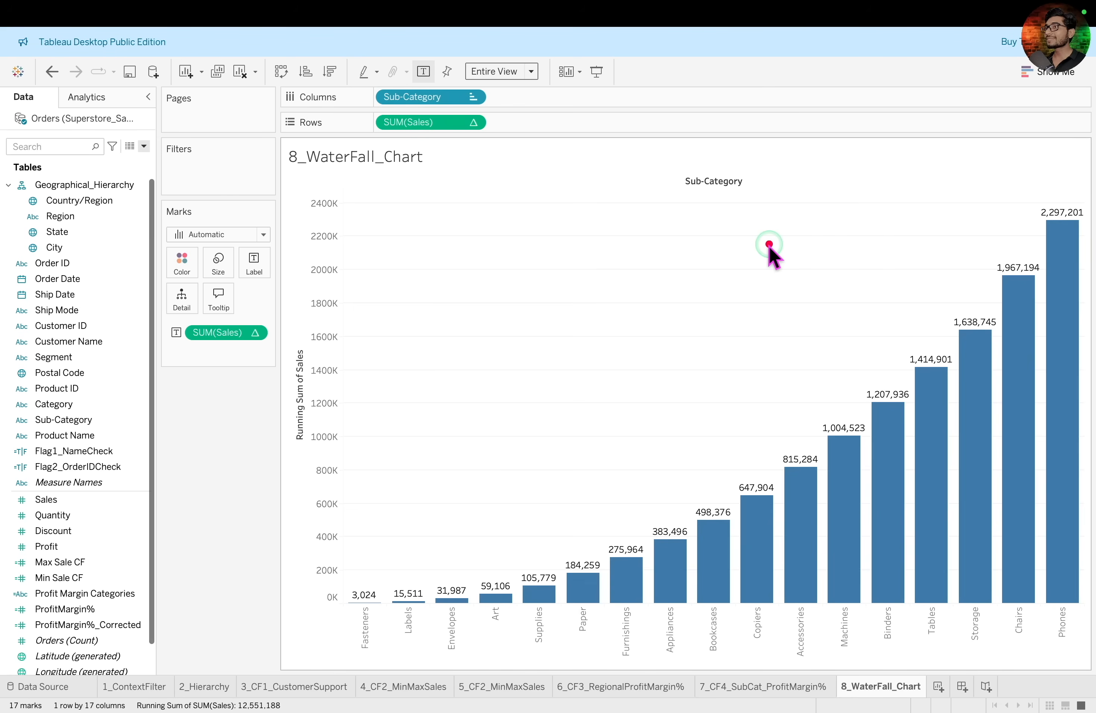
mouse_move(1042, 201)
mouse_down()
mouse_move(1086, 272)
mouse_move(1035, 294)
mouse_move(1063, 379)
mouse_move(1048, 604)
mouse_up()
click(1067, 290)
click(953, 572)
mouse_move(981, 398)
mouse_down()
mouse_move(992, 399)
mouse_move(986, 433)
mouse_up()
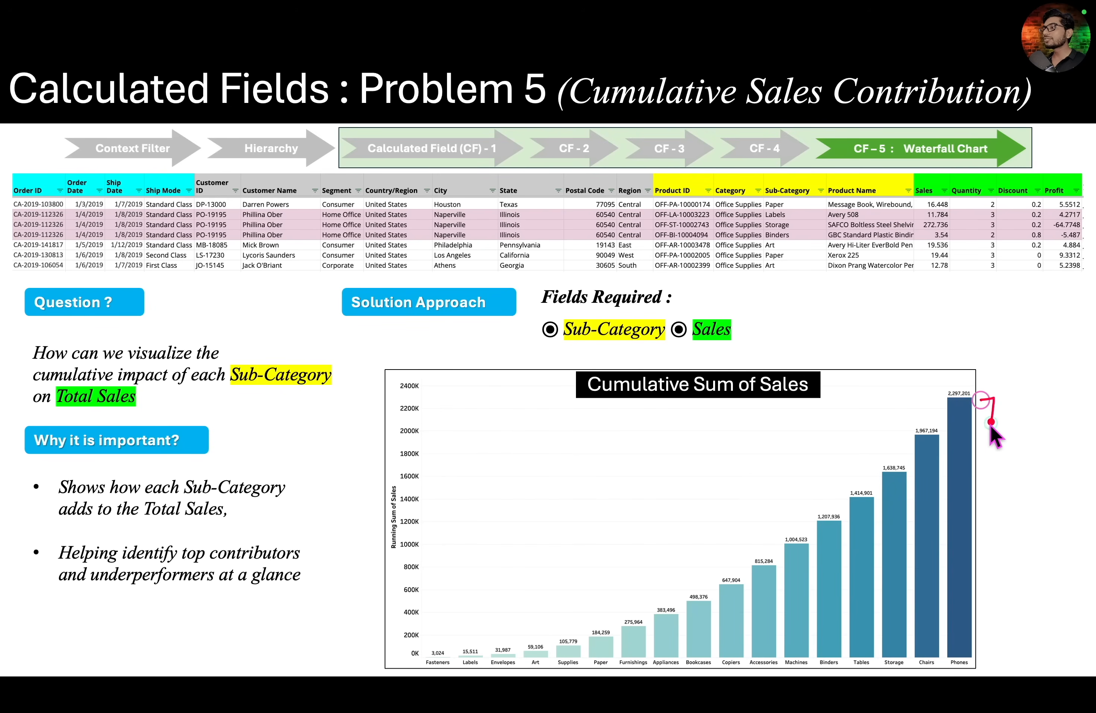
click(962, 450)
key(Right)
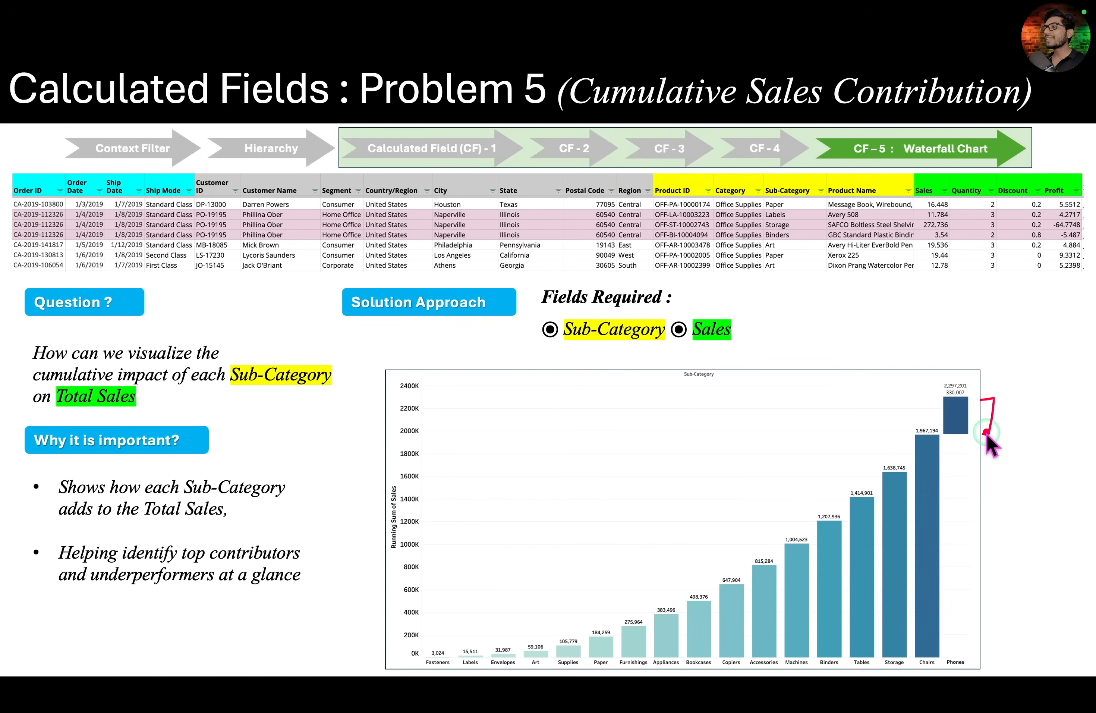
drag(937, 396, 425, 401)
drag(939, 431, 425, 433)
click(1014, 406)
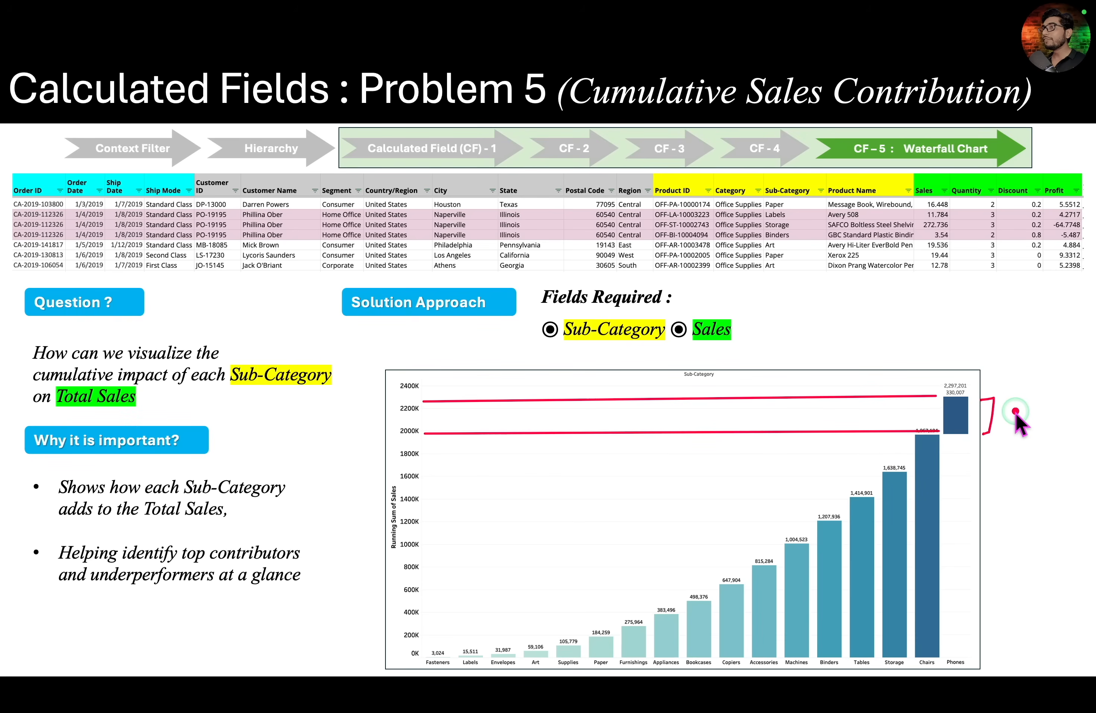
mouse_move(1015, 411)
mouse_down()
mouse_move(1009, 420)
mouse_move(1029, 413)
mouse_move(1021, 421)
mouse_up()
drag(1040, 412, 1040, 412)
drag(1053, 411, 1051, 422)
drag(1065, 413, 1063, 426)
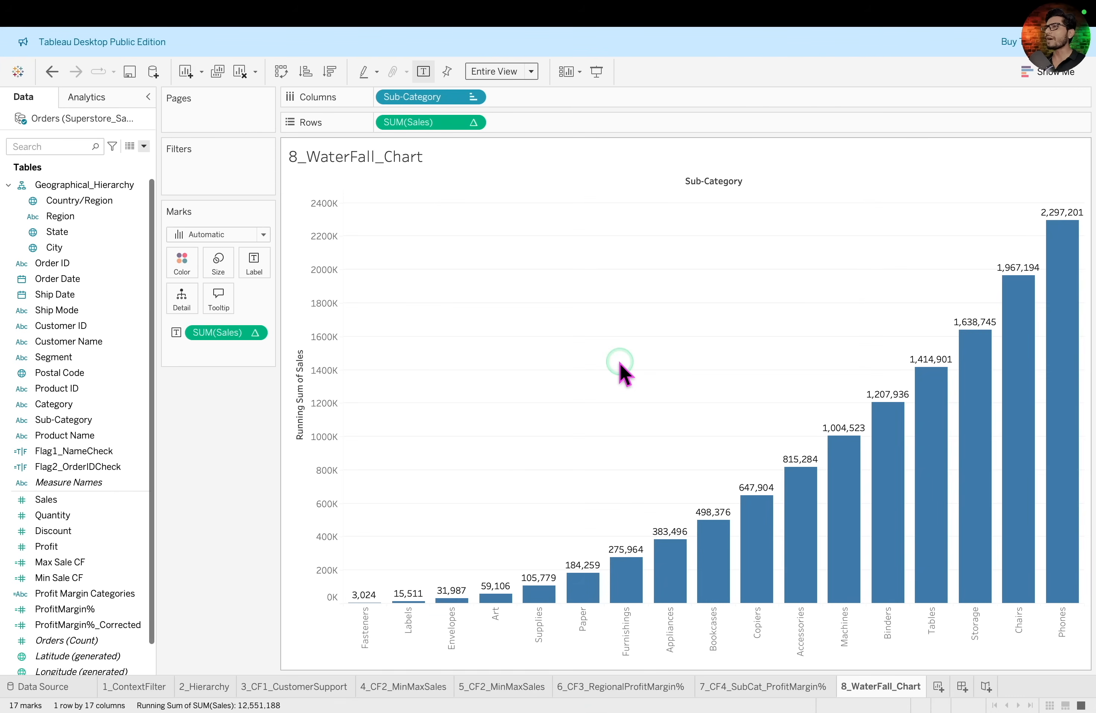
drag(1092, 238, 756, 495)
drag(1078, 332, 763, 542)
drag(1042, 385, 777, 559)
drag(1041, 431, 818, 576)
drag(1055, 474, 886, 570)
drag(1087, 494, 961, 557)
drag(1055, 521, 958, 567)
drag(1043, 221, 1082, 222)
drag(988, 278, 1038, 282)
drag(944, 332, 992, 330)
drag(903, 365, 942, 366)
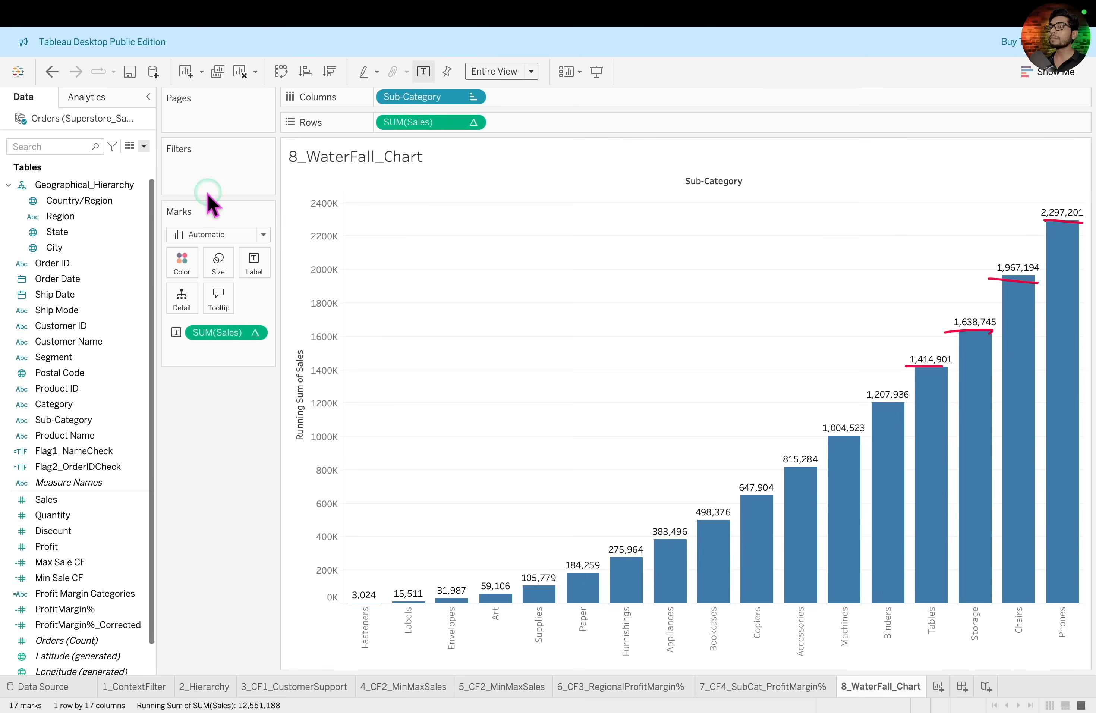
Change the mark type of the running-total sales chart to Gantt Bar.
click(263, 234)
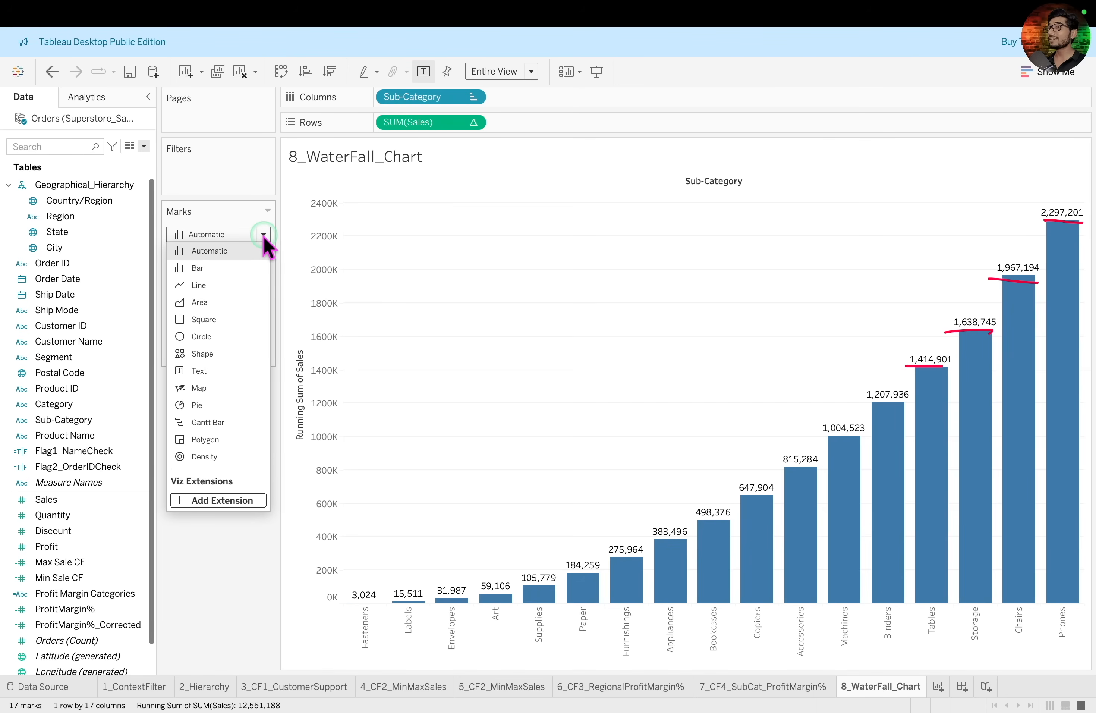
click(235, 422)
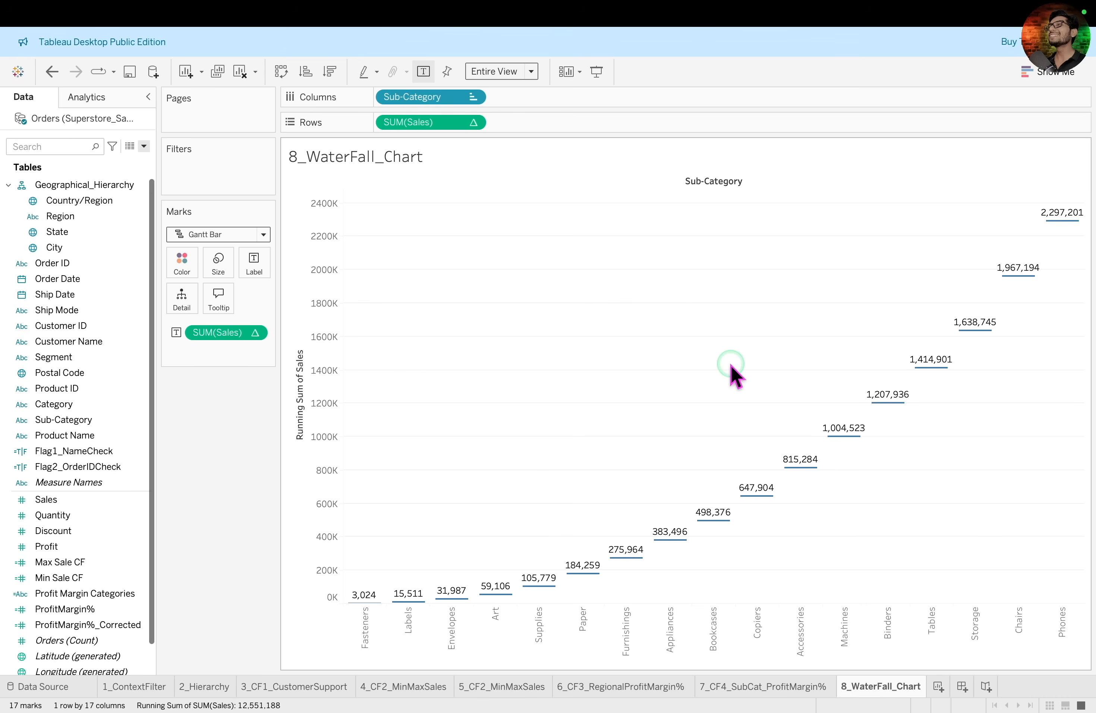
key(ctrl+a)
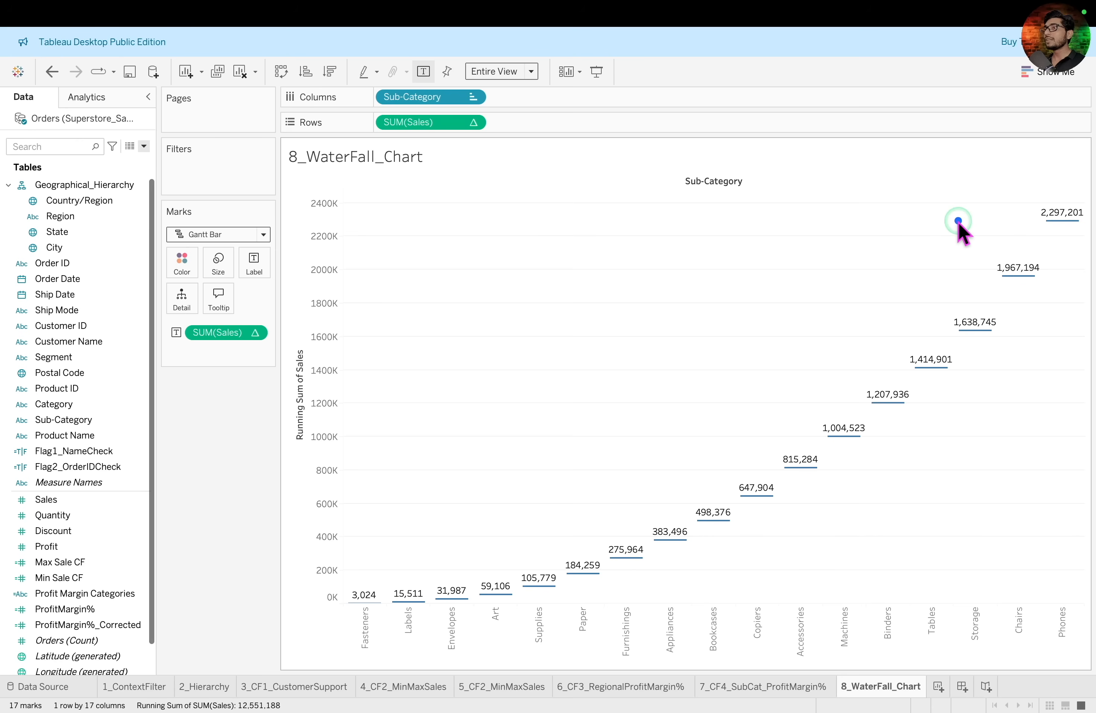
drag(944, 221, 1035, 220)
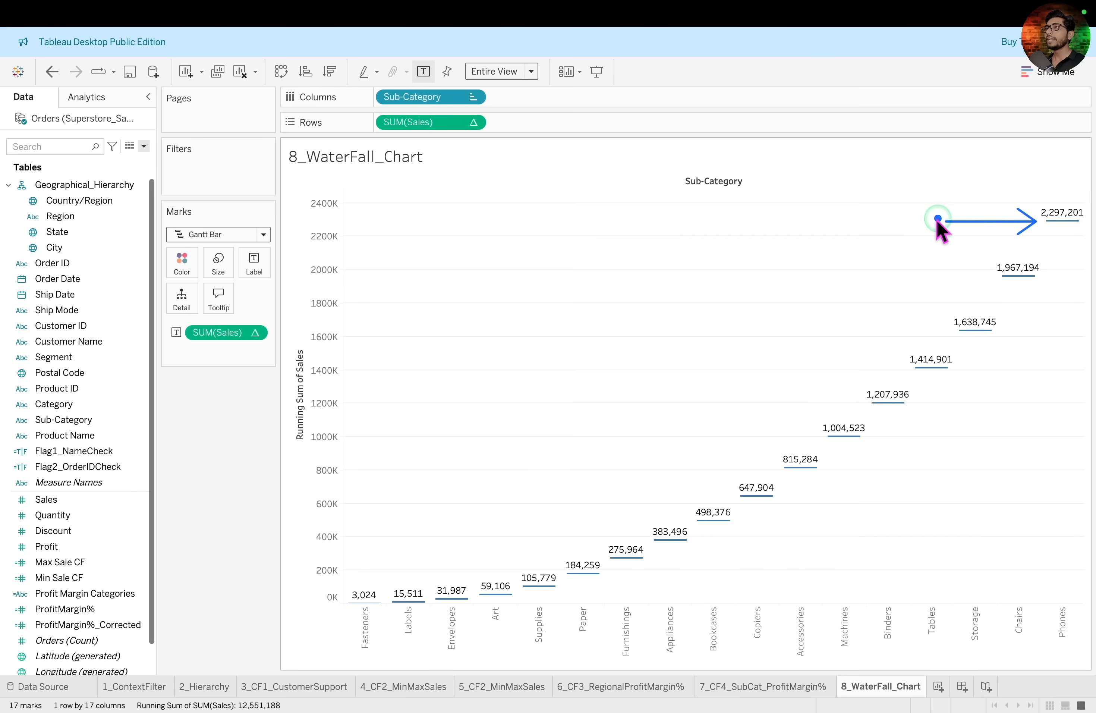
mouse_move(921, 222)
mouse_down()
mouse_move(923, 175)
mouse_move(921, 278)
mouse_up()
key(super+z)
key(super+z)
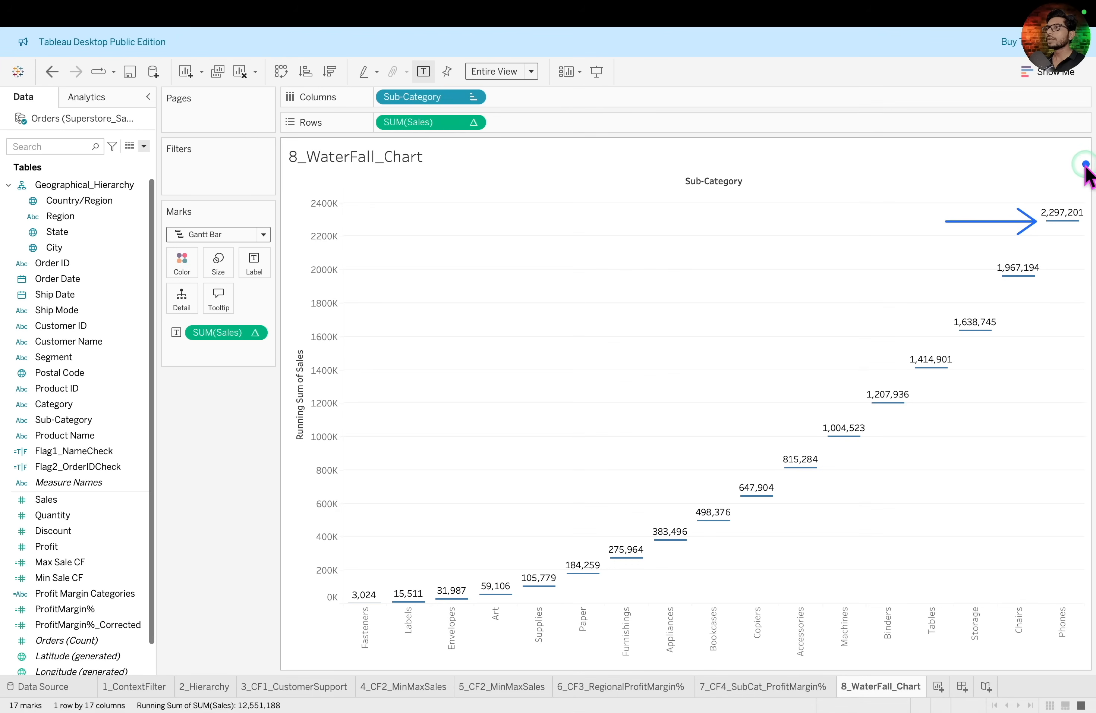
mouse_move(1043, 168)
mouse_down()
mouse_move(1072, 240)
mouse_move(1083, 221)
mouse_up()
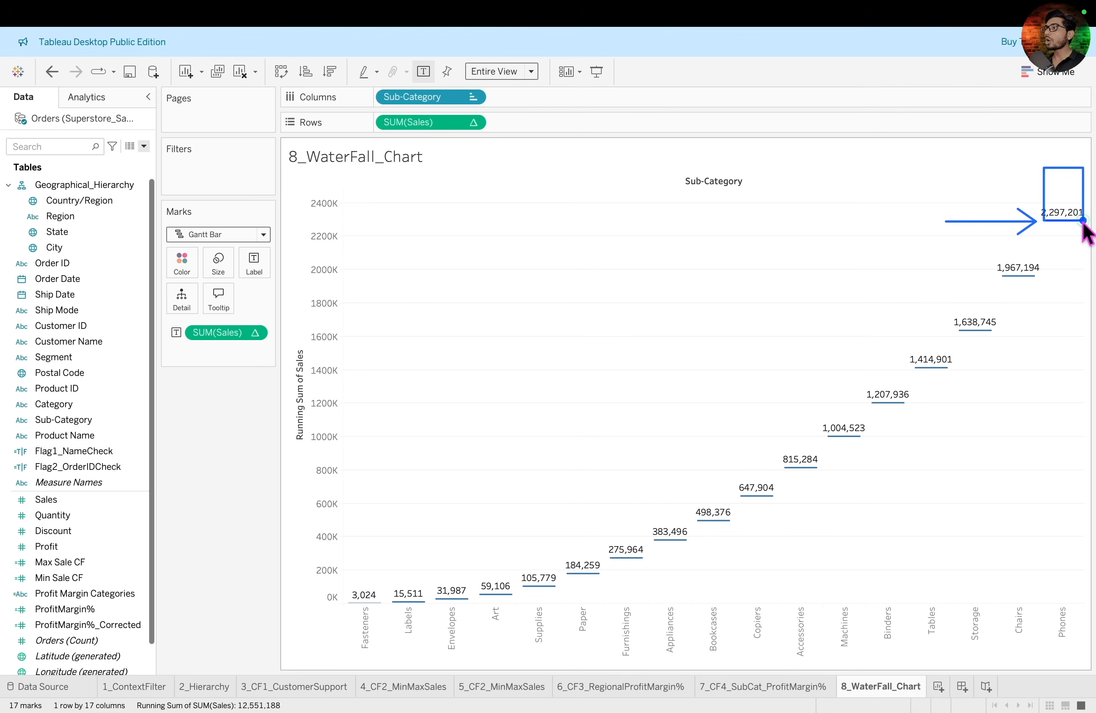
mouse_move(1037, 166)
mouse_down()
mouse_move(512, 149)
mouse_move(341, 177)
mouse_up()
click(704, 187)
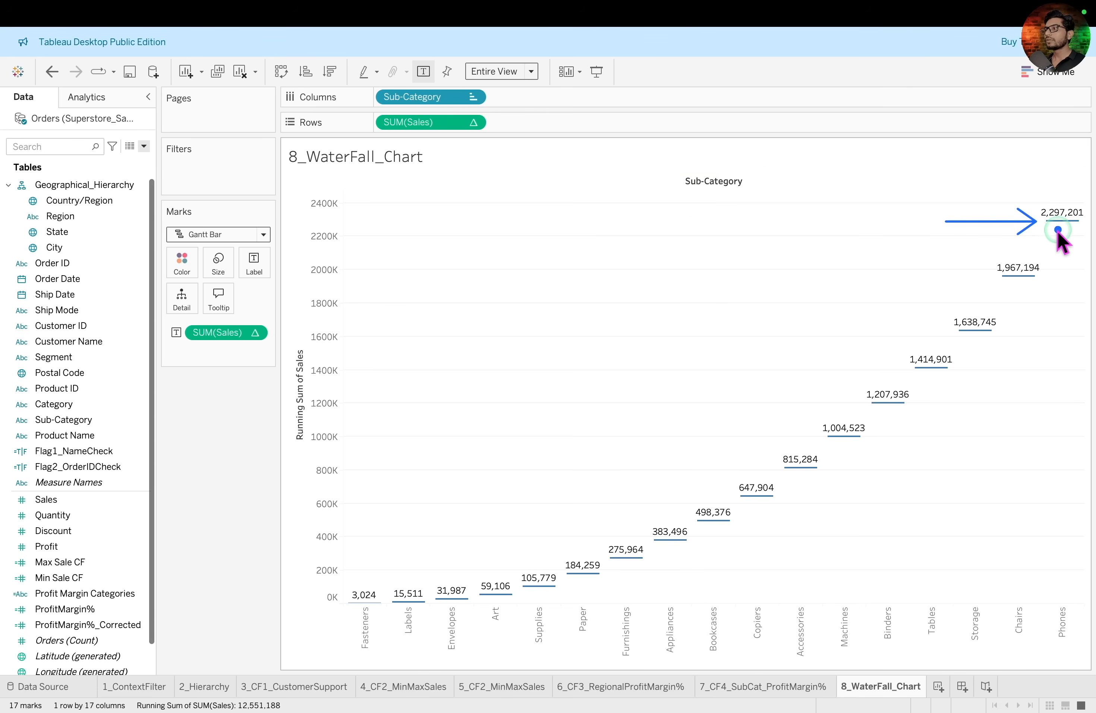
drag(1048, 222, 1081, 275)
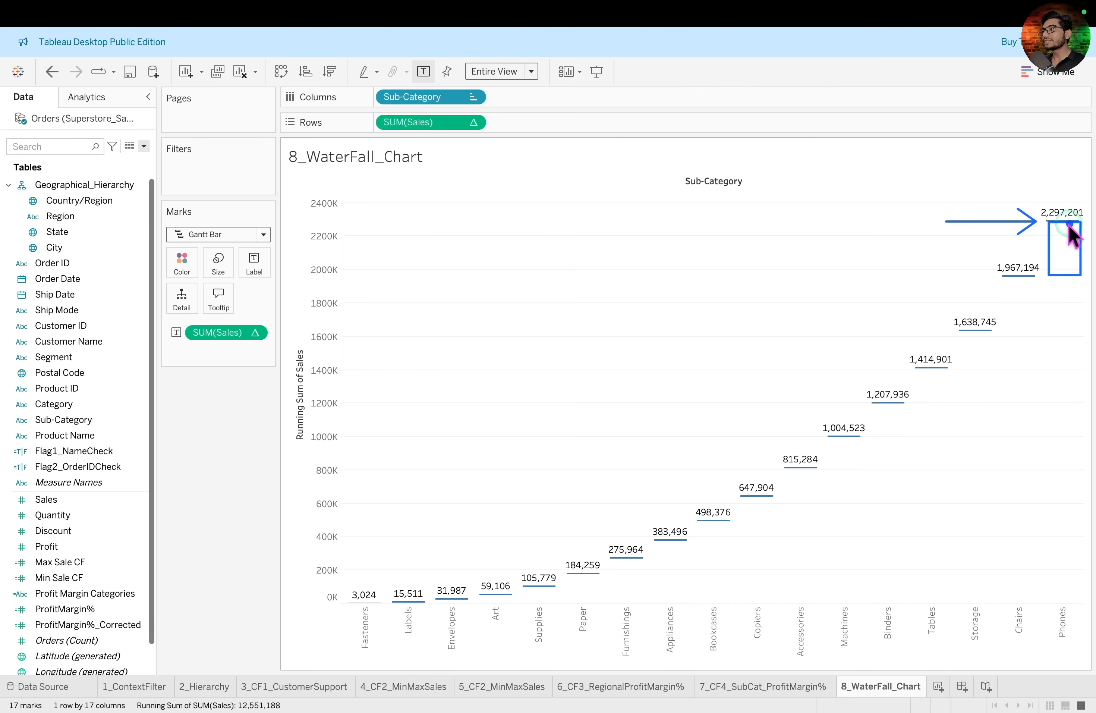
drag(1050, 252, 1070, 231)
mouse_move(1055, 259)
mouse_down()
mouse_move(1083, 232)
mouse_move(1080, 250)
mouse_up()
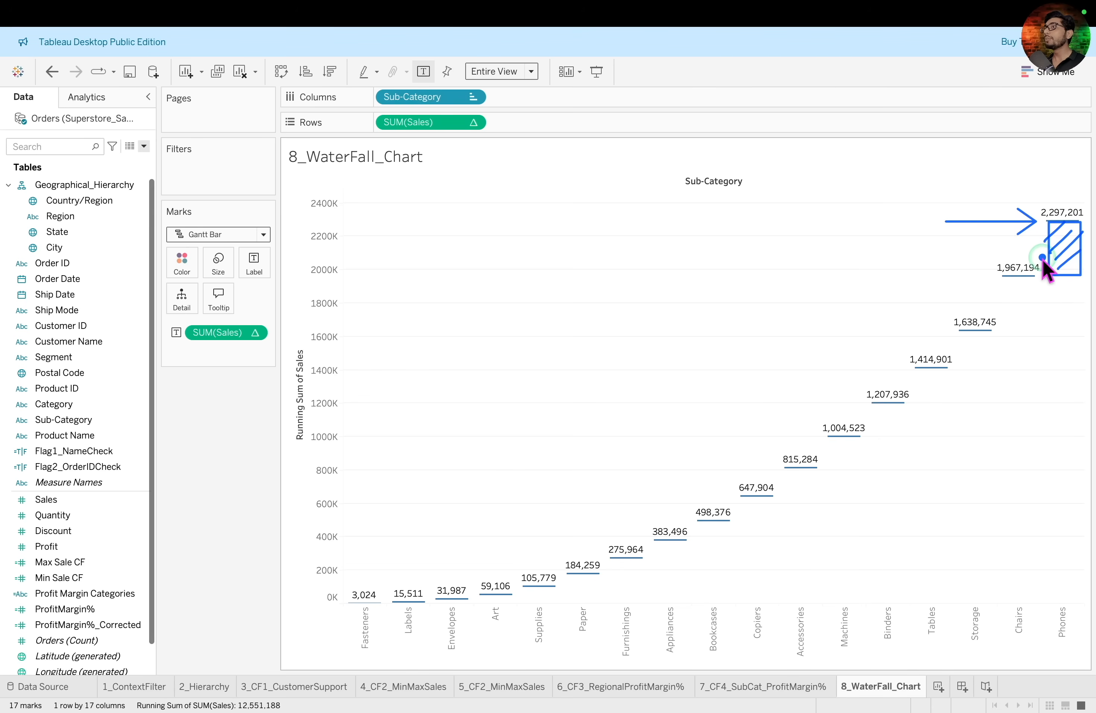
drag(1001, 279, 1035, 329)
drag(959, 332, 991, 362)
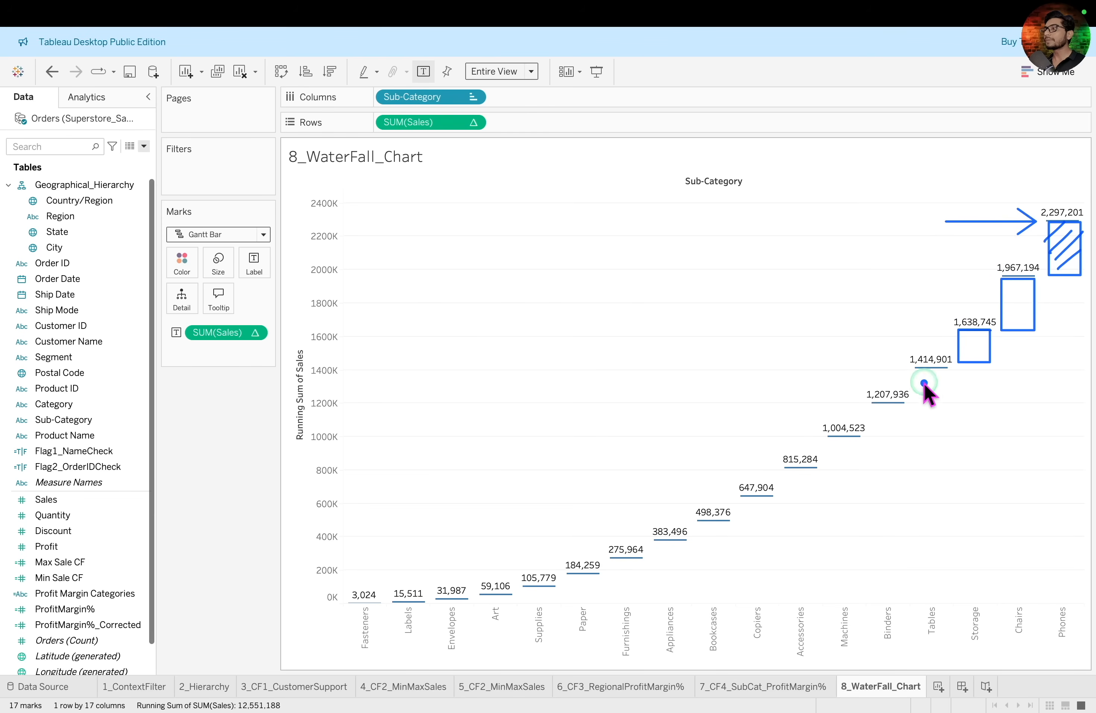
drag(915, 369, 949, 399)
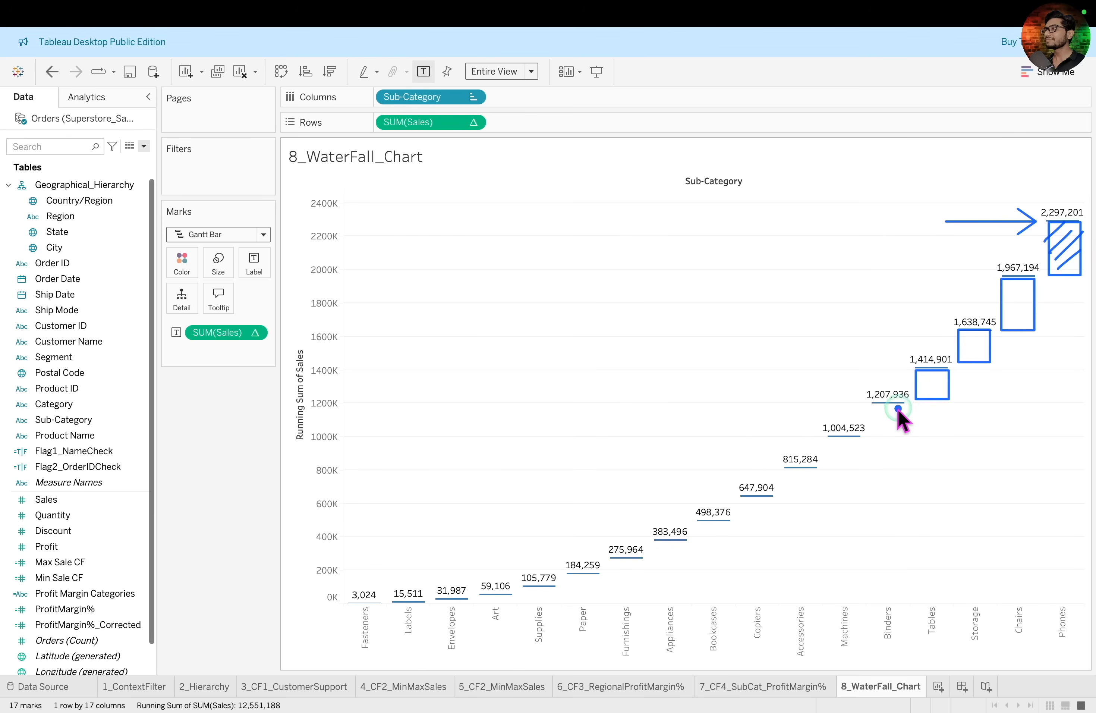
key(Escape)
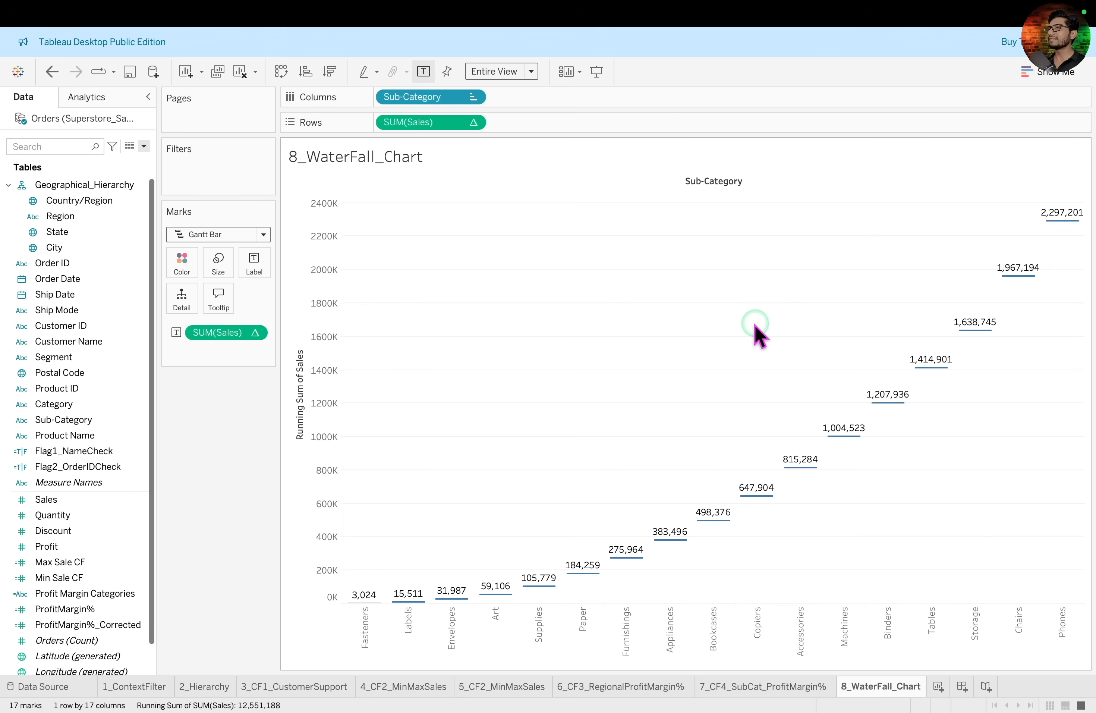
mouse_move(1044, 221)
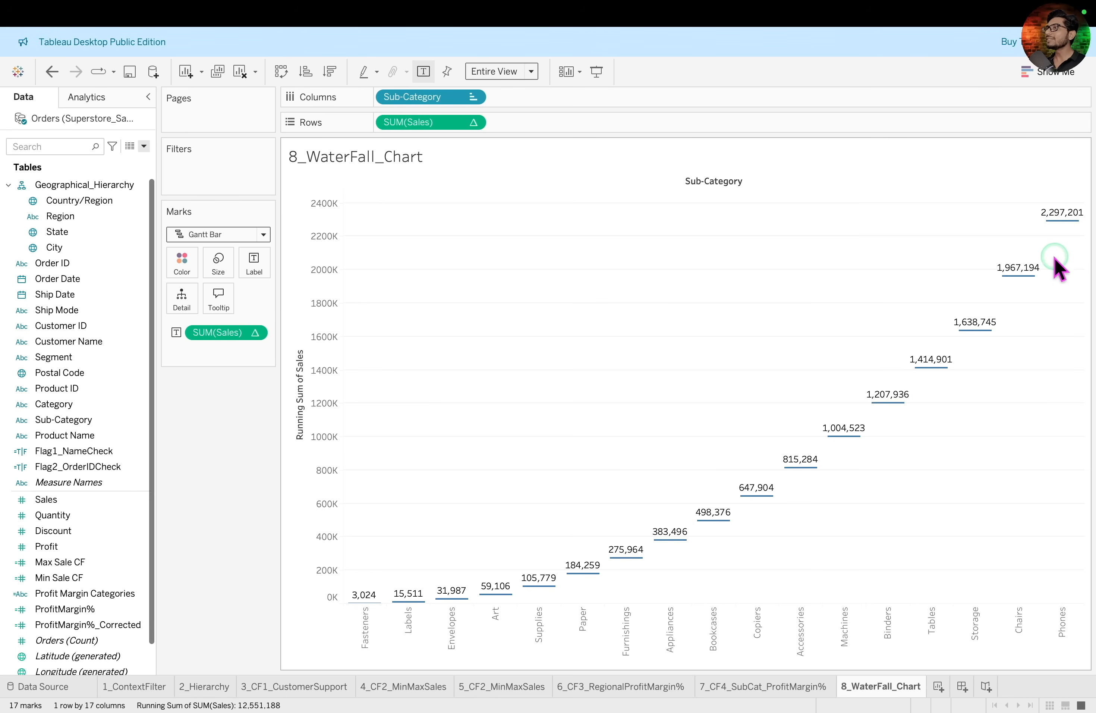
drag(1046, 222, 1082, 271)
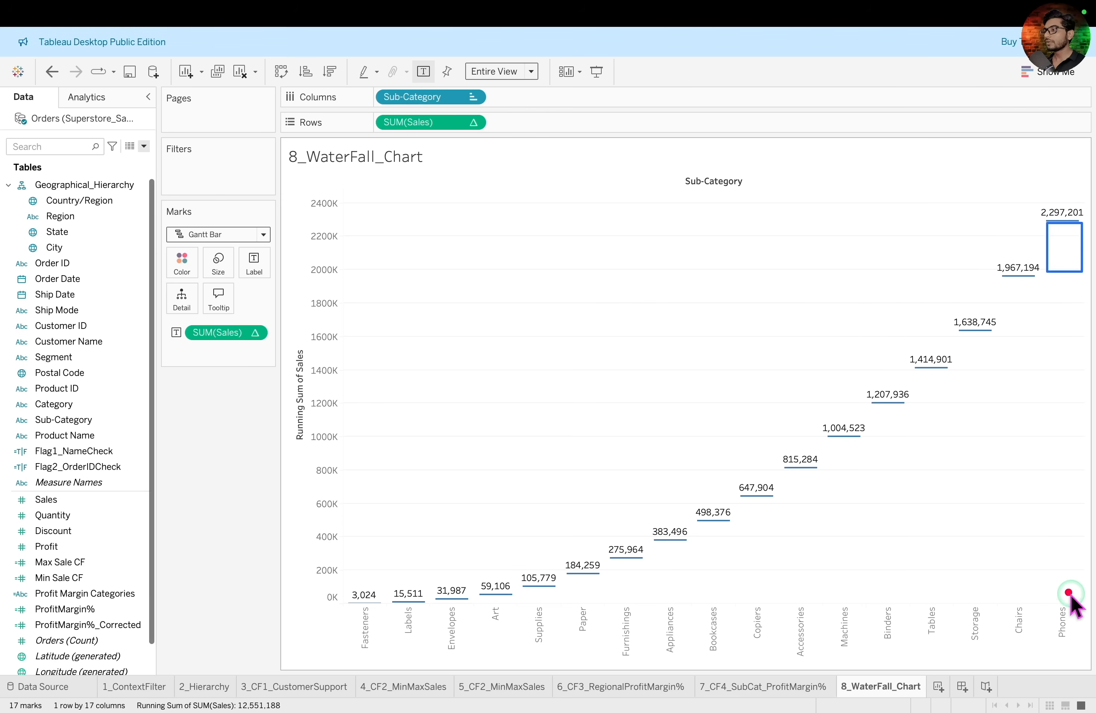
drag(1065, 597, 1066, 272)
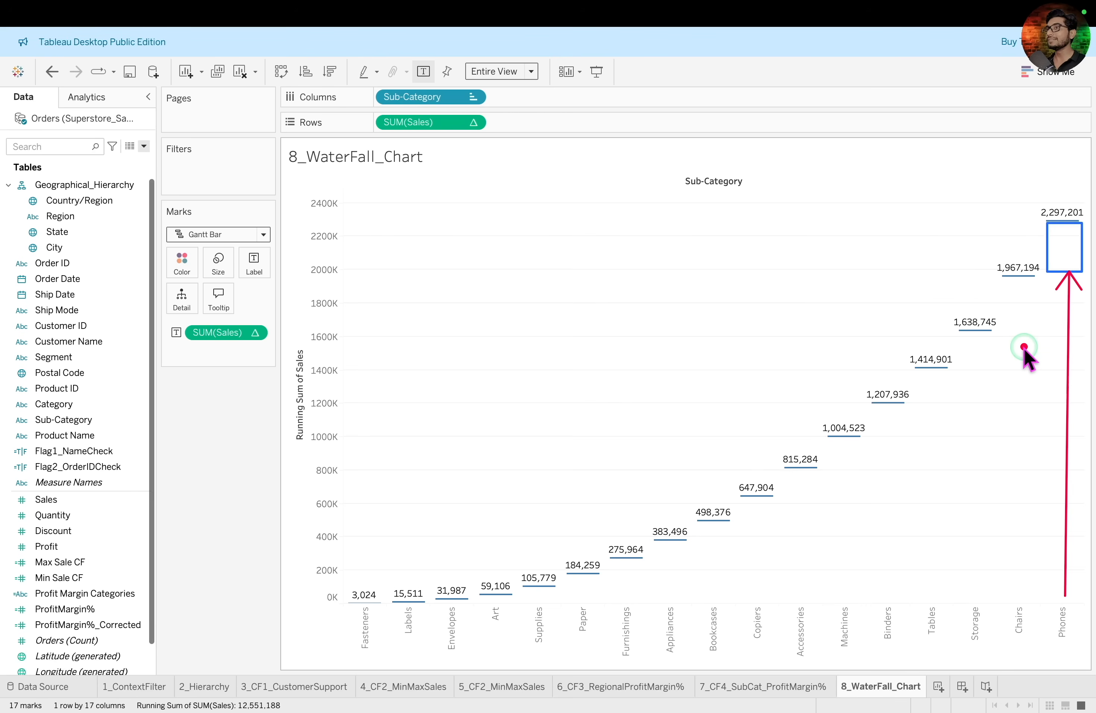
key(Escape)
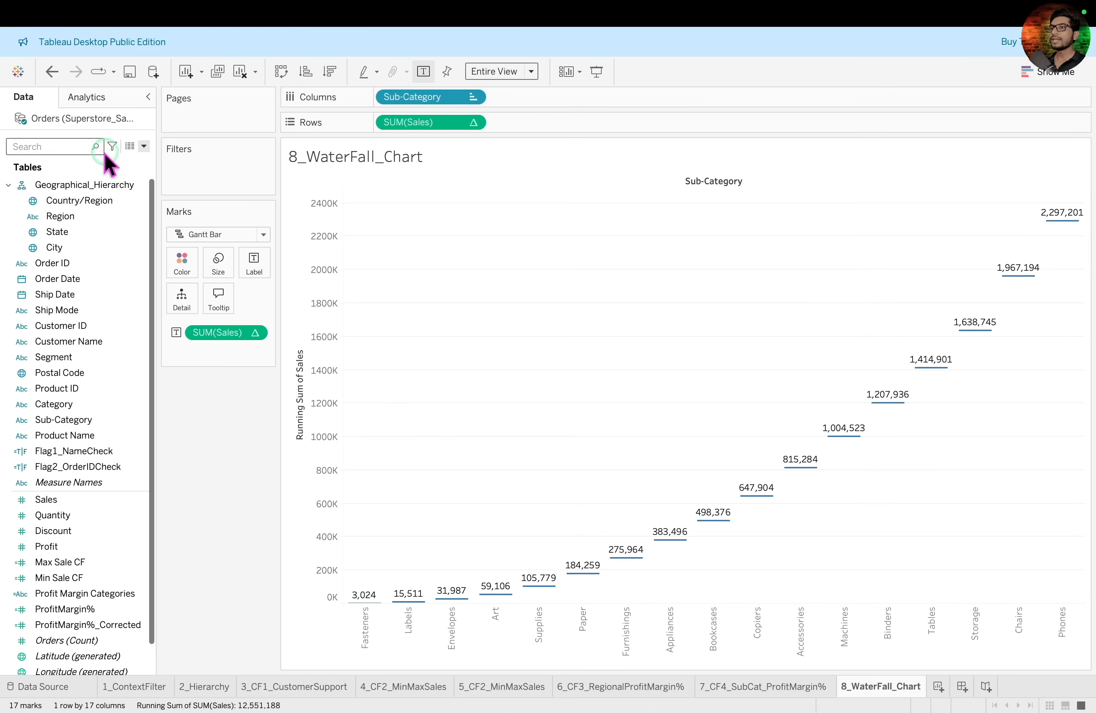
Start a new calculated field and name it Negative Sales.
click(143, 146)
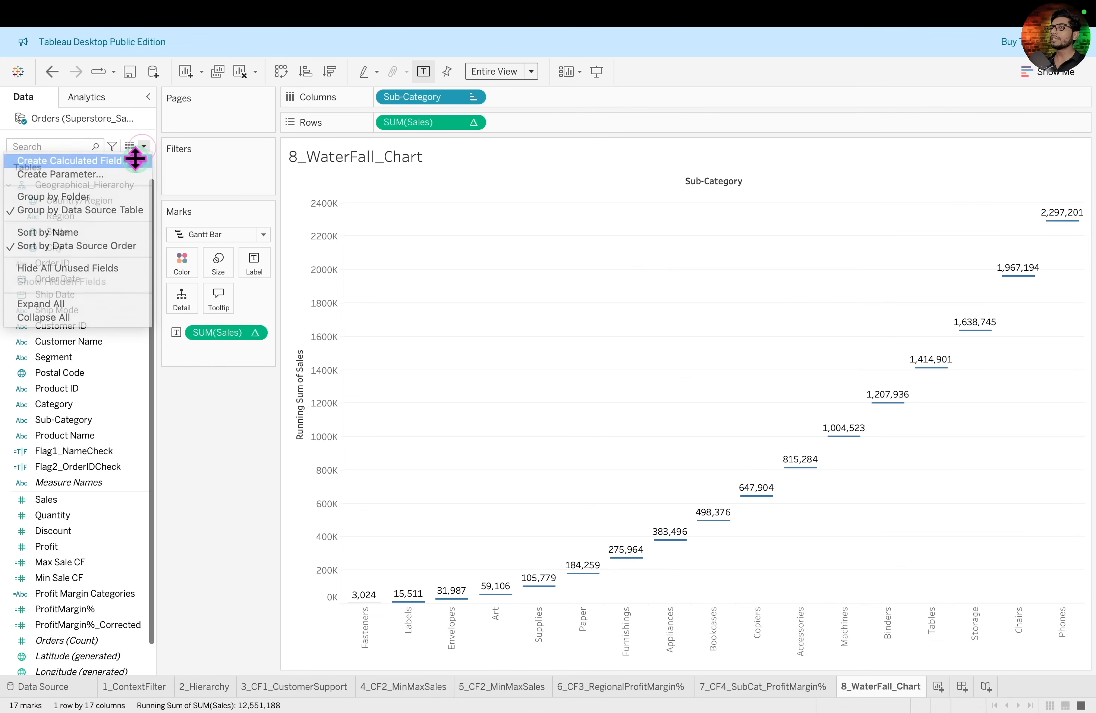
click(136, 161)
click(140, 292)
key(BackSpace)
key(BackSpace)
key(BackSpace)
key(BackSpace)
key(BackSpace)
key(BackSpace)
key(BackSpace)
key(BackSpace)
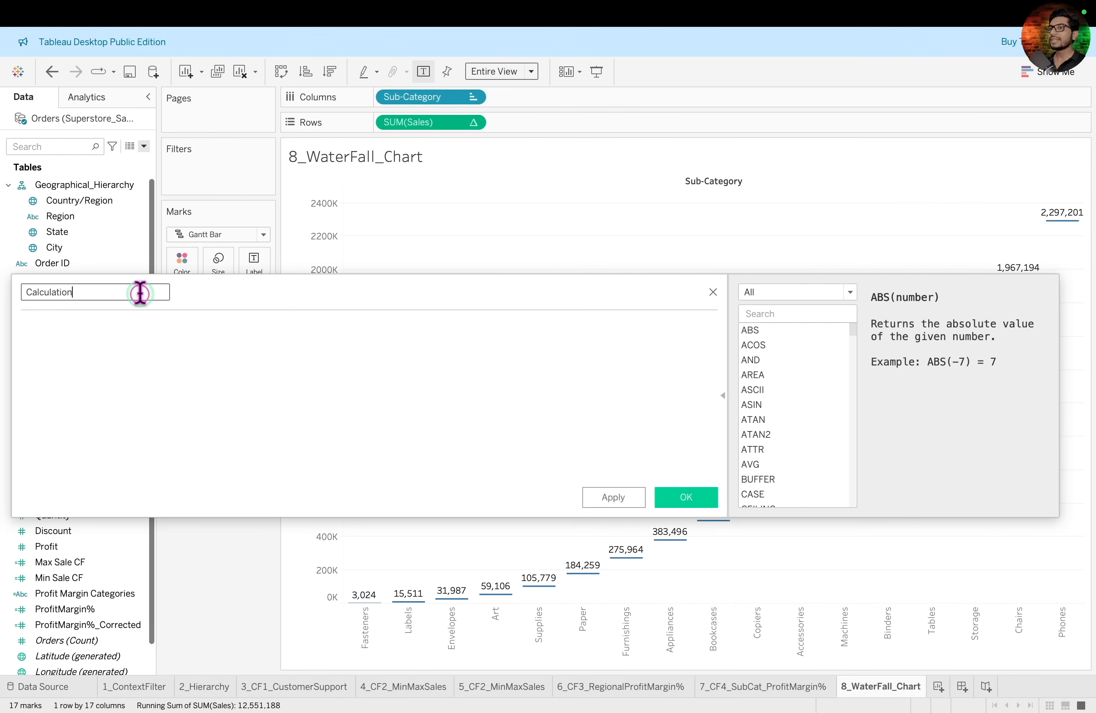
key(BackSpace)
key(BackSpace)
key(BackSpace)
key(BackSpace)
text(Negative Sales)
Enter the formula - [Sales] for the Negative Sales field and save the calculation.
click(228, 335)
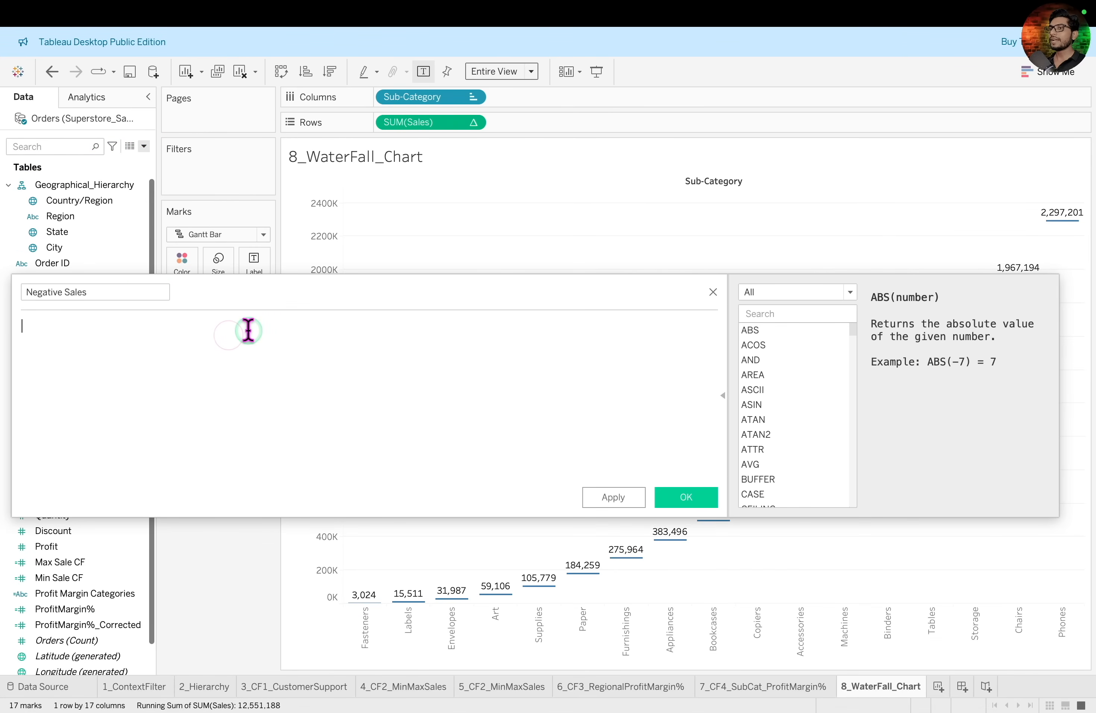
text(- )
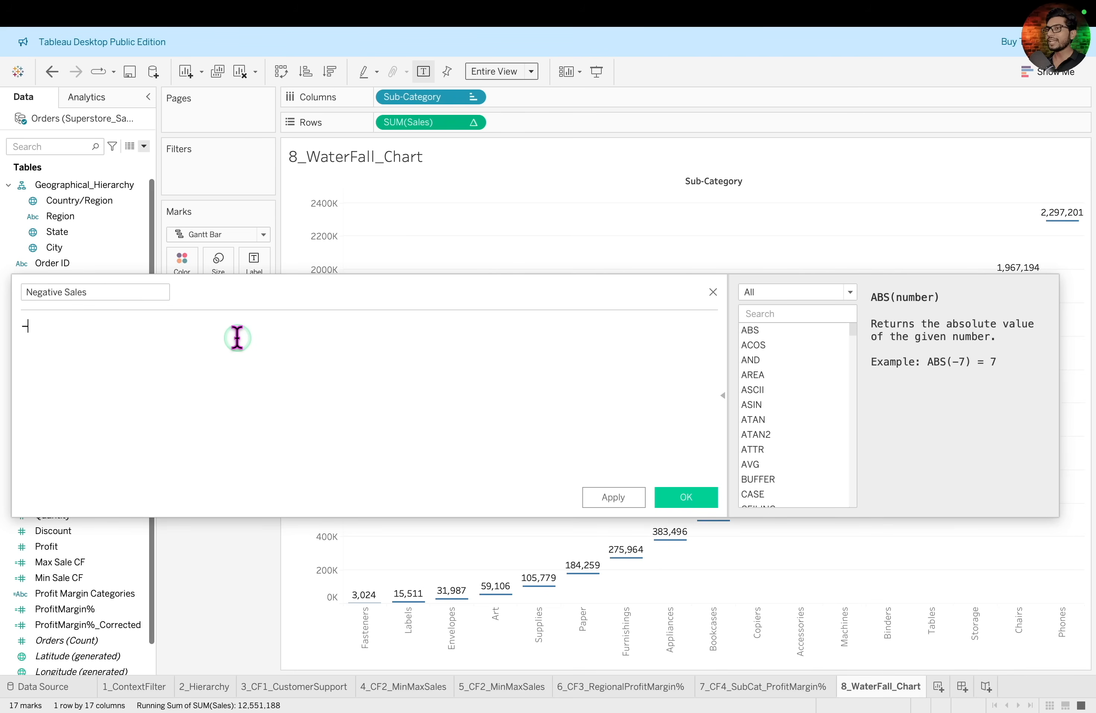
text(sale)
key(Return)
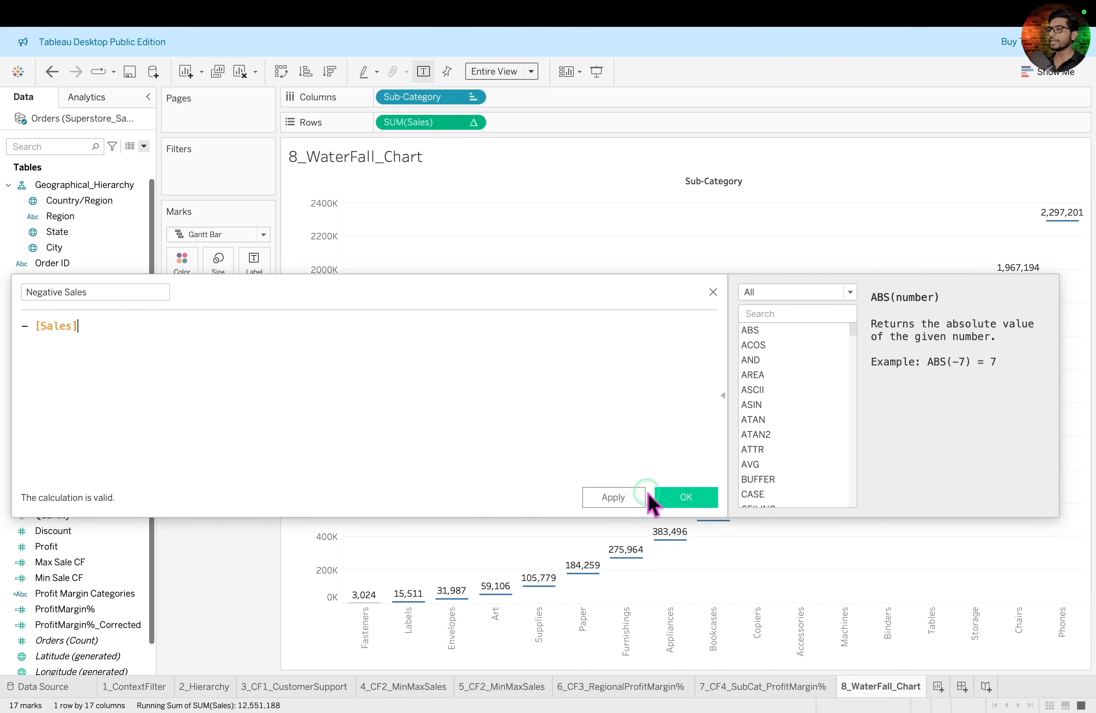
click(676, 497)
Size the Gantt bars by the Negative Sales field so each bar extends down from its running total.
drag(99, 594, 224, 277)
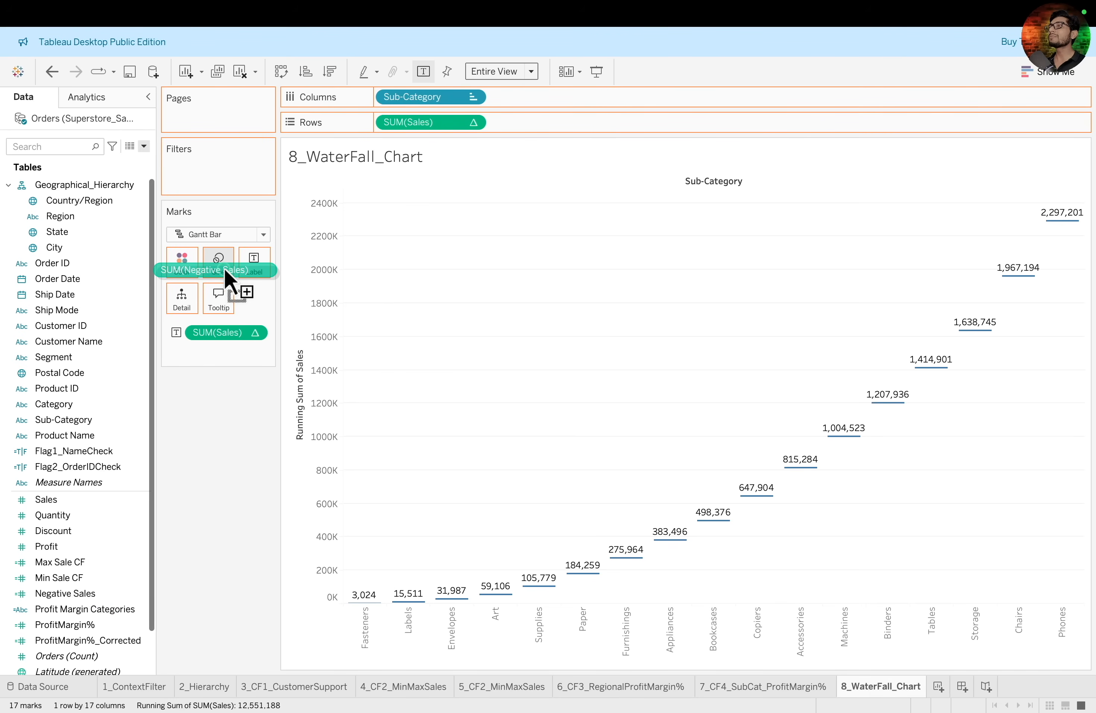
drag(224, 268, 224, 268)
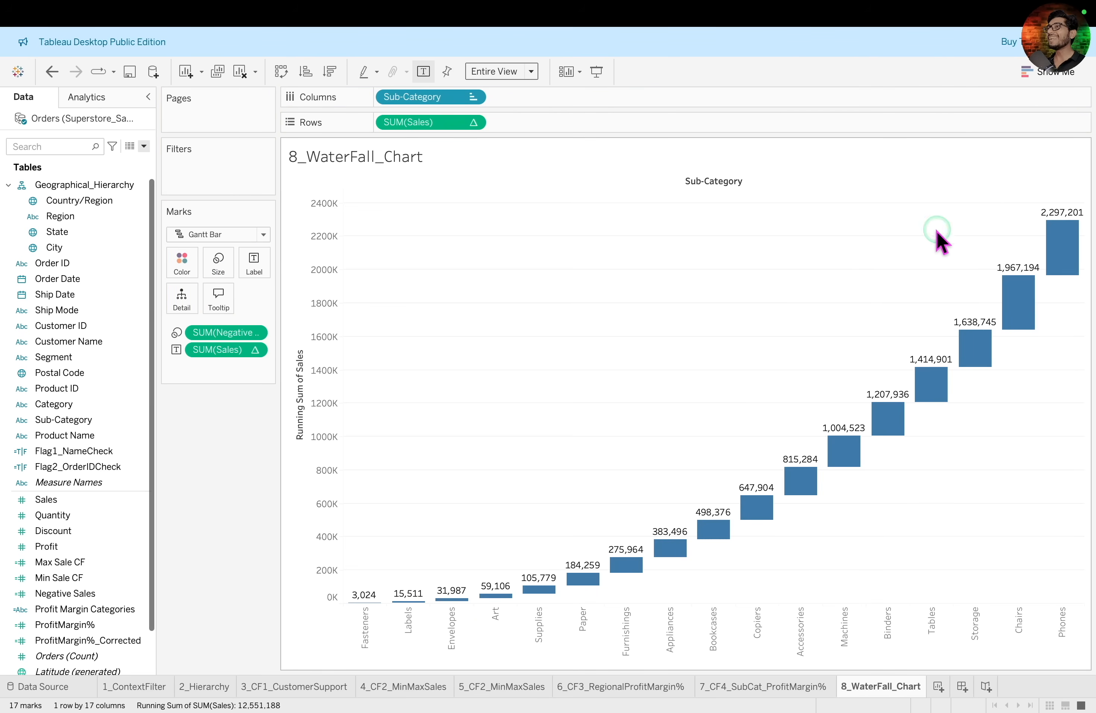
mouse_move(1066, 259)
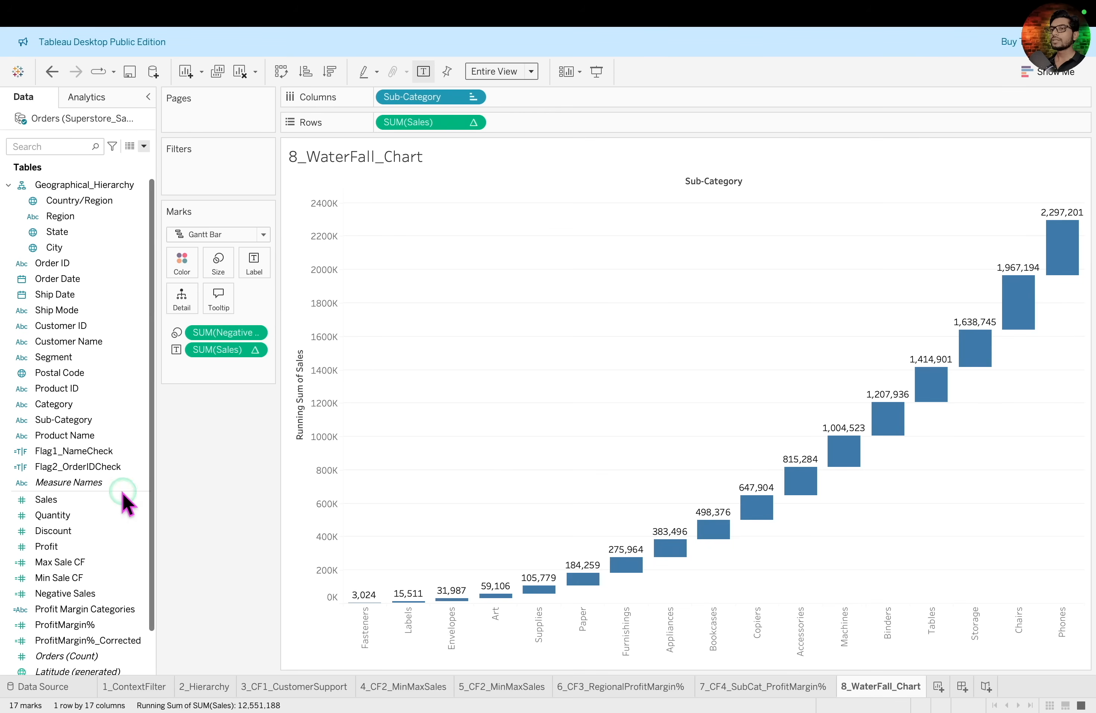
Add Sales as a second label on the bars to show each sub-category's own sales.
click(81, 500)
drag(82, 501, 253, 256)
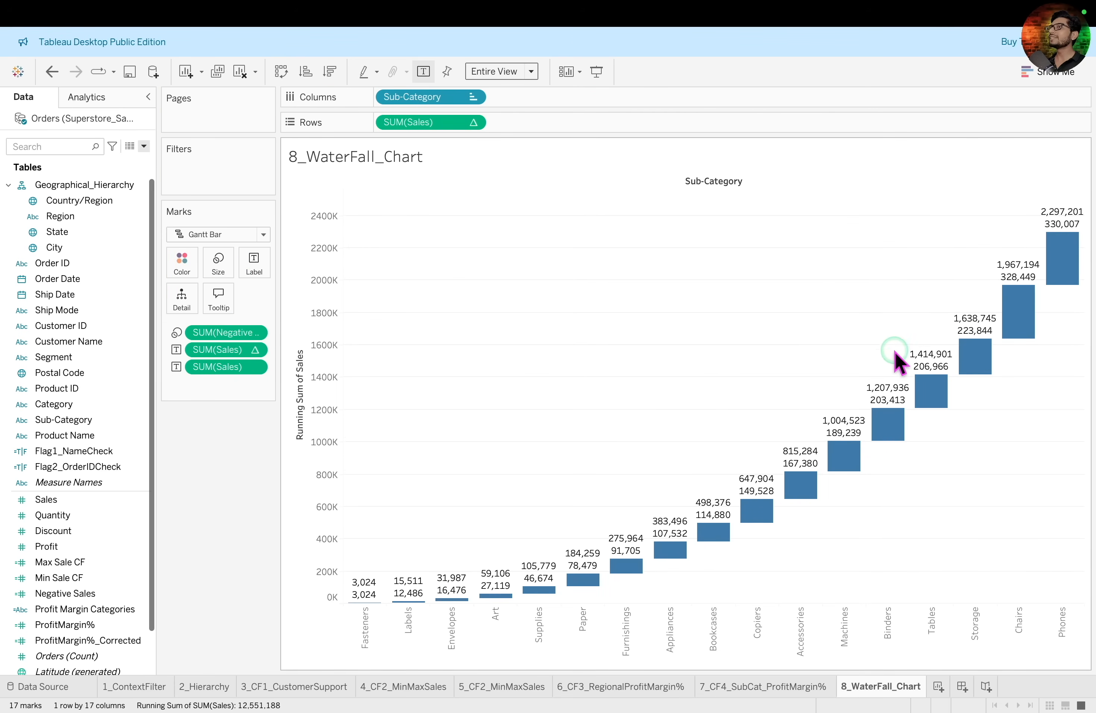
mouse_move(1085, 231)
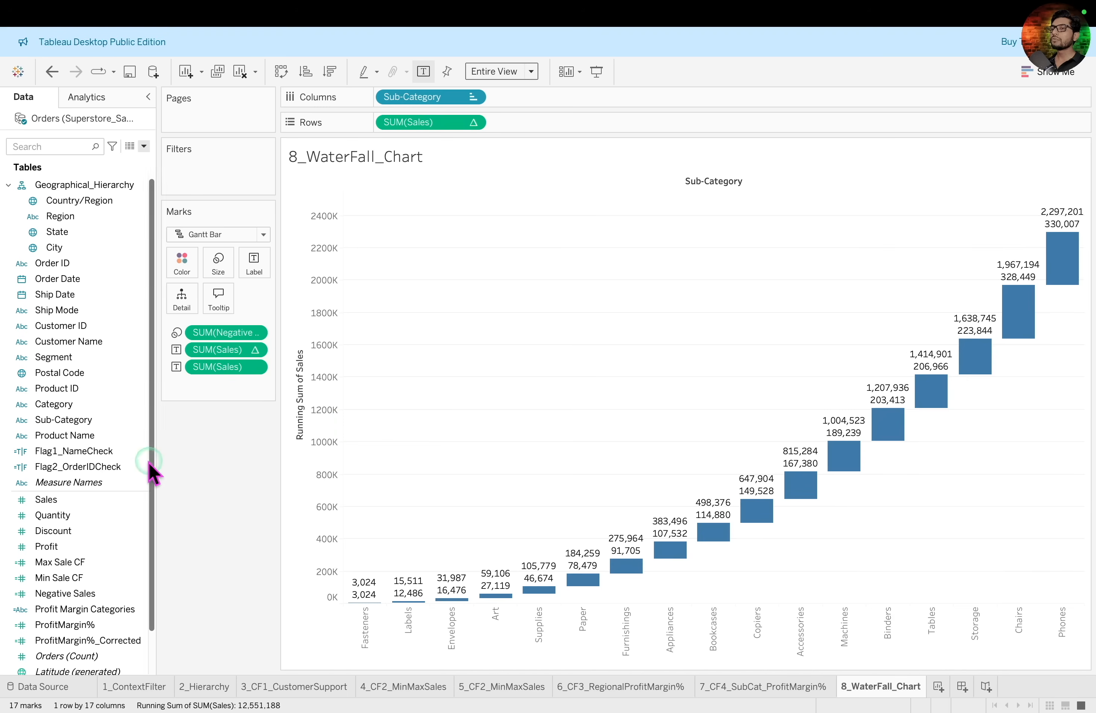
Color the waterfall bars by Sales with the Blue-Green Sequential palette and hide the color legend card.
mouse_move(92, 499)
mouse_down()
mouse_move(149, 467)
mouse_move(187, 263)
mouse_up()
click(1083, 147)
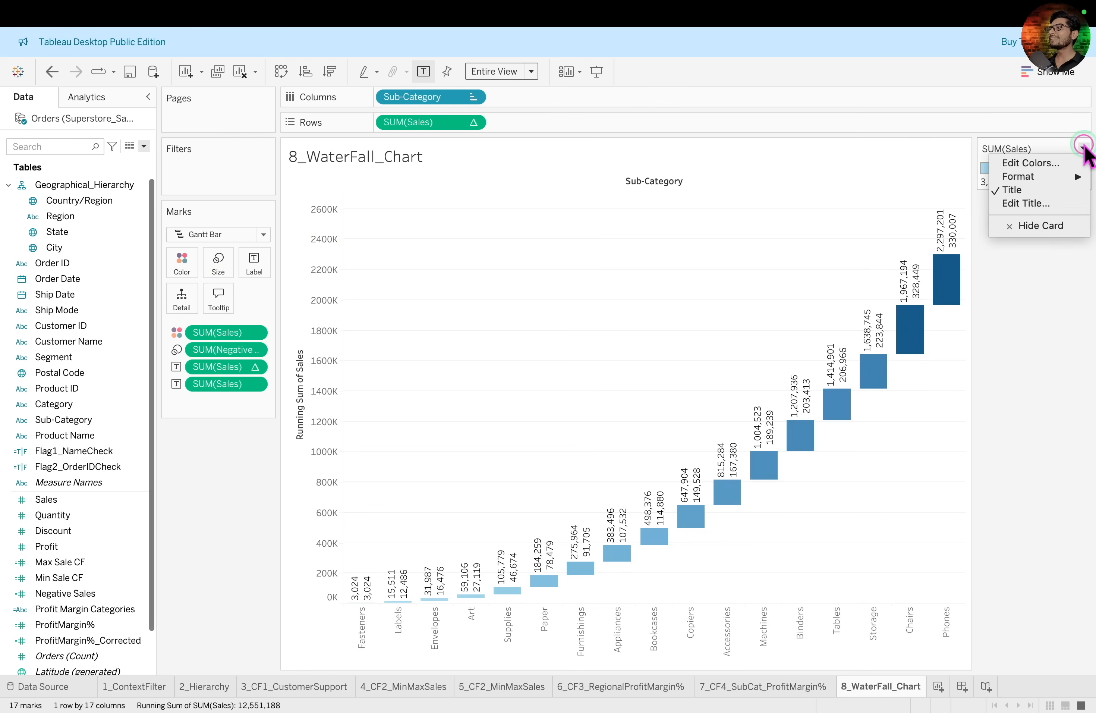
click(949, 161)
click(686, 281)
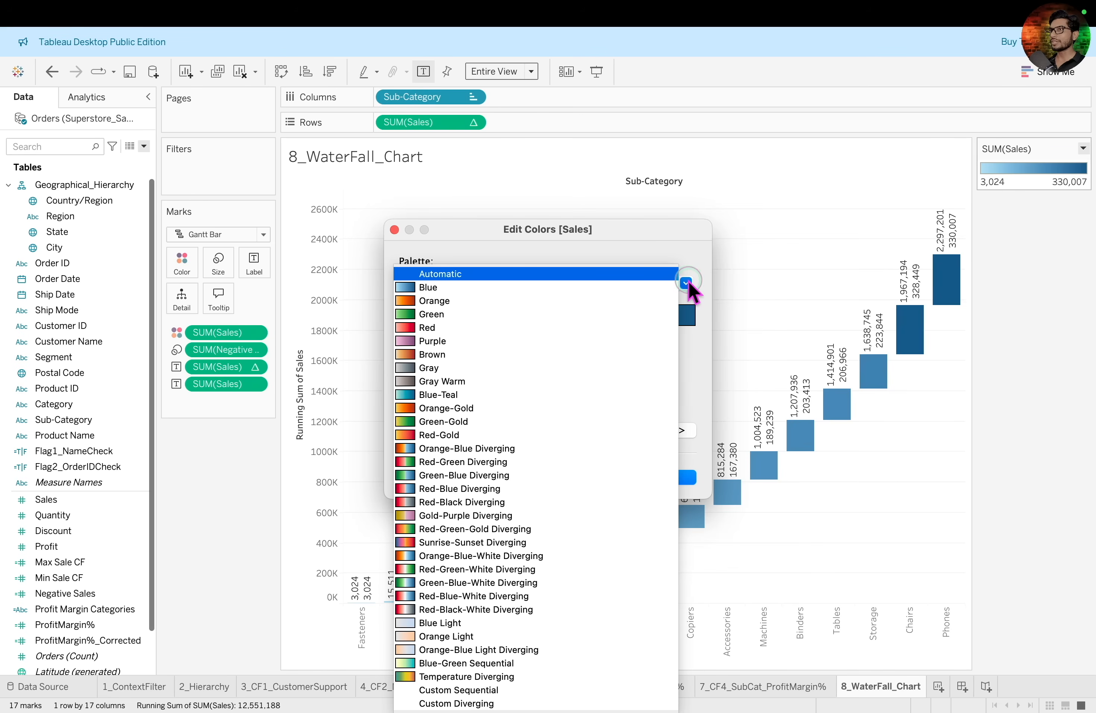
click(488, 662)
click(671, 477)
click(1083, 147)
click(1025, 296)
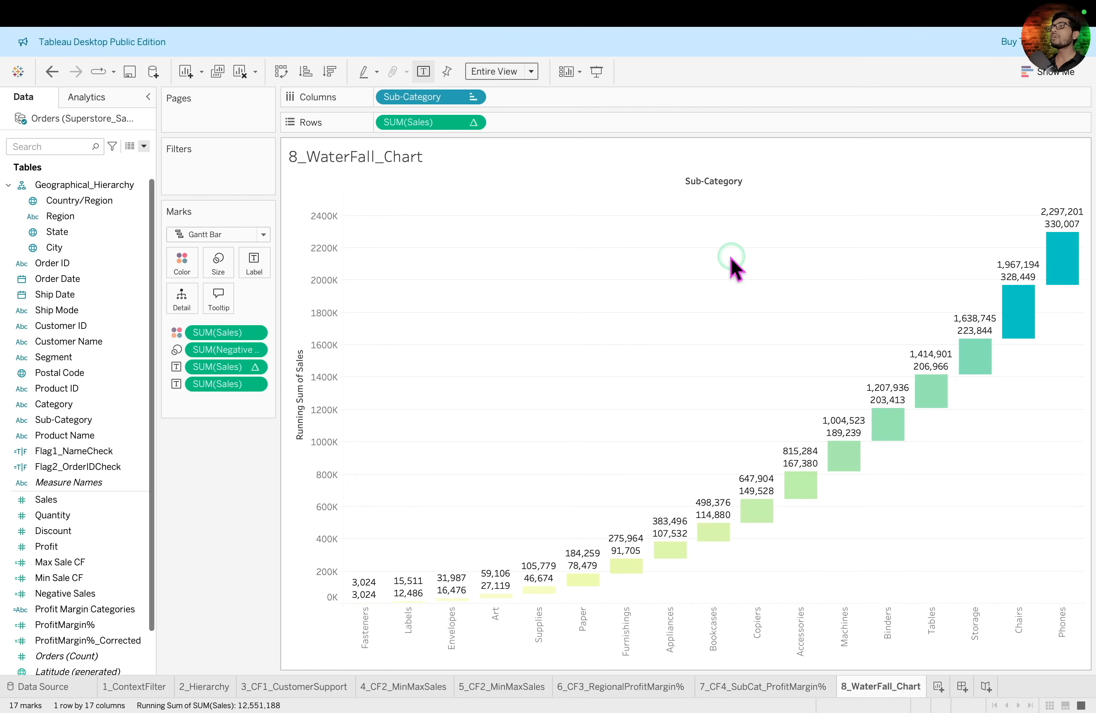